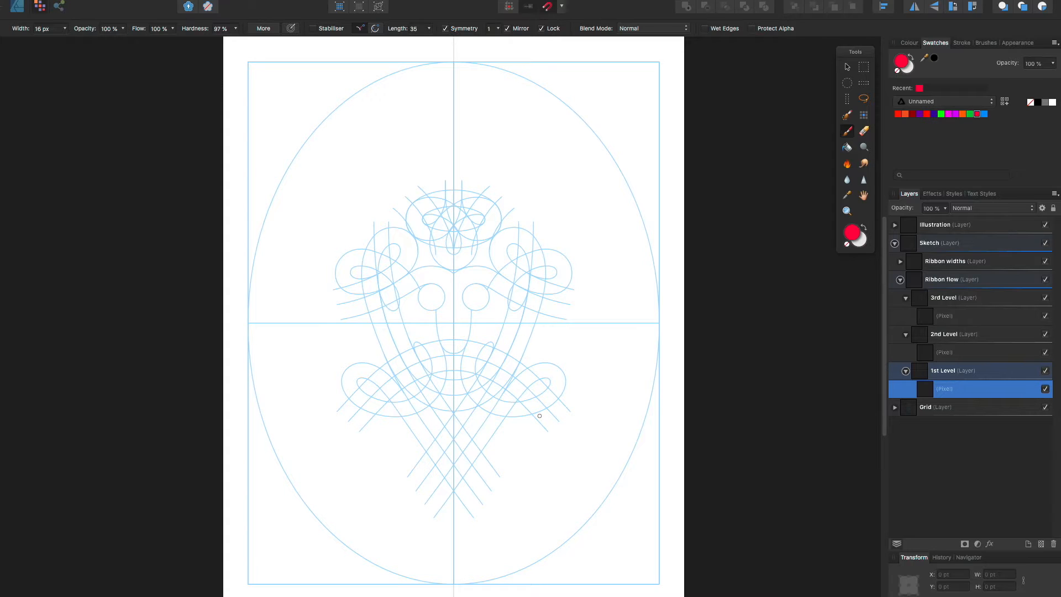
Paint mirrored red ribbon lines on the 1st Level pixel layer along the upper double curve and the lower arch of the grid
{"action": "left_click", "coordinate": [610, 316]}
{"action": "mouse_move", "coordinate": [453, 280]}
{"action": "left_mouse_down"}
{"action": "mouse_move", "coordinate": [492, 278]}
{"action": "mouse_move", "coordinate": [539, 306]}
{"action": "left_mouse_up"}
{"action": "mouse_move", "coordinate": [460, 278]}
{"action": "left_mouse_down"}
{"action": "mouse_move", "coordinate": [496, 282]}
{"action": "mouse_move", "coordinate": [504, 295]}
{"action": "left_mouse_up"}
{"action": "left_click_drag", "start_coordinate": [503, 287], "coordinate": [568, 313]}
{"action": "left_click", "coordinate": [471, 264]}
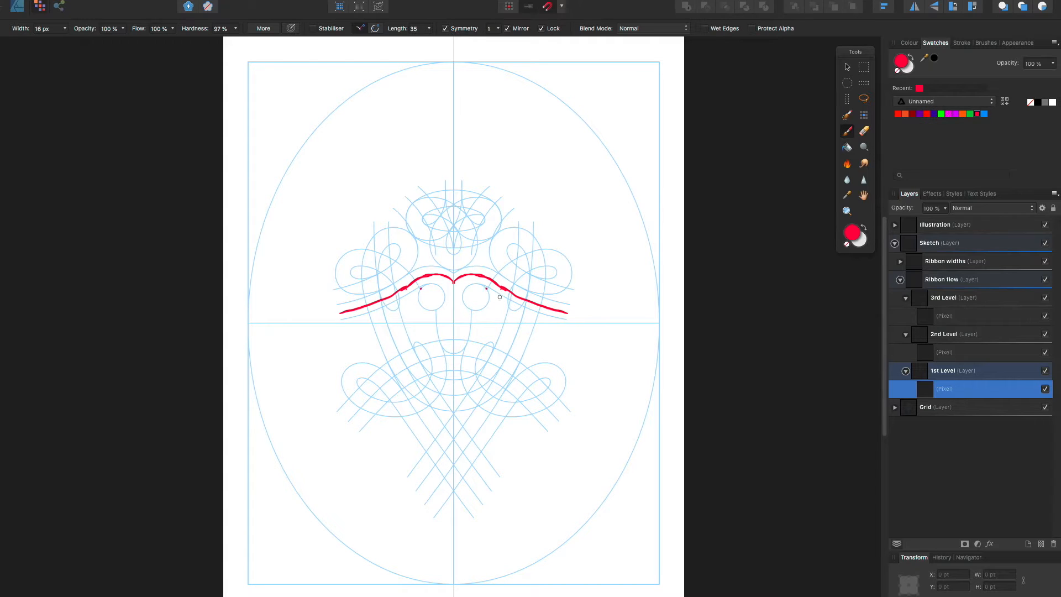
{"action": "left_click_drag", "start_coordinate": [459, 277], "coordinate": [572, 307]}
{"action": "mouse_move", "coordinate": [455, 356]}
{"action": "left_mouse_down"}
{"action": "mouse_move", "coordinate": [493, 364]}
{"action": "mouse_move", "coordinate": [554, 421]}
{"action": "left_mouse_up"}
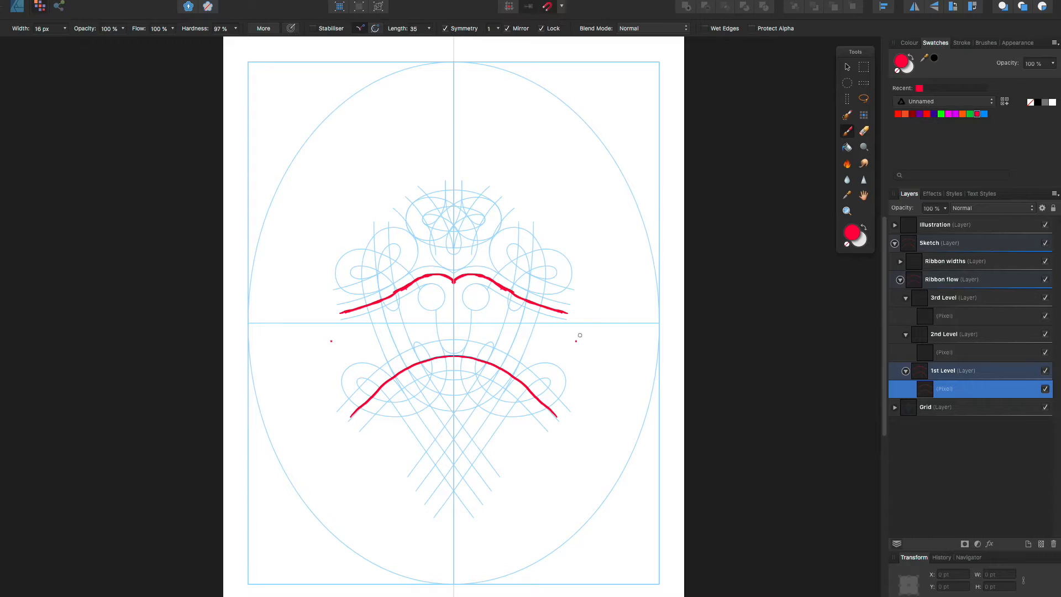
Paint mirrored blue ribbon loops on the 2nd Level pixel layer around both ends of the upper red curve
{"action": "left_click", "coordinate": [966, 353]}
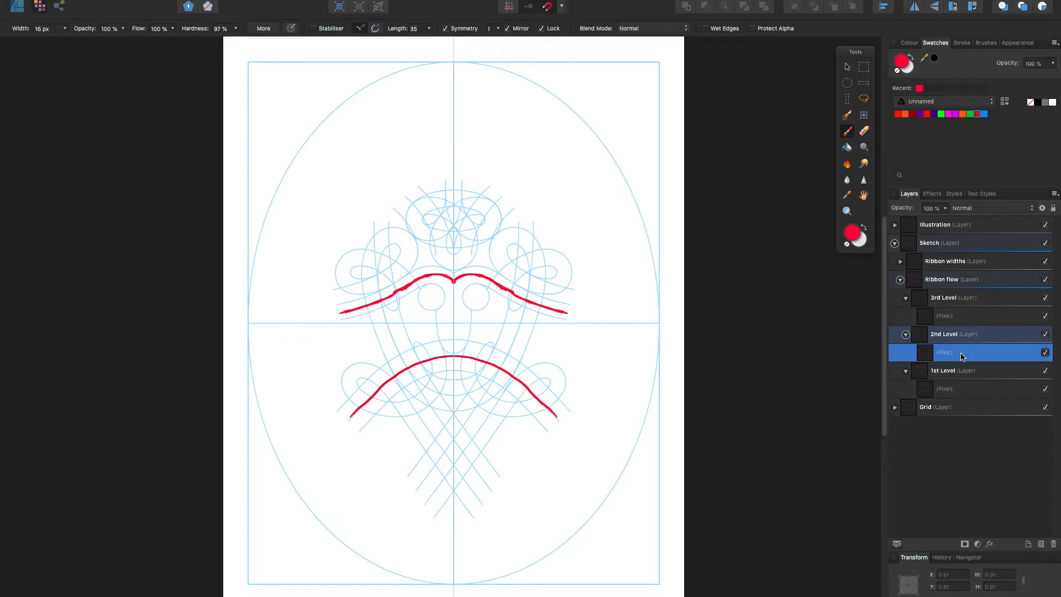
{"action": "left_click", "coordinate": [985, 114]}
{"action": "mouse_move", "coordinate": [534, 260]}
{"action": "left_mouse_down"}
{"action": "mouse_move", "coordinate": [495, 299]}
{"action": "mouse_move", "coordinate": [515, 322]}
{"action": "mouse_move", "coordinate": [530, 313]}
{"action": "mouse_move", "coordinate": [536, 267]}
{"action": "mouse_move", "coordinate": [528, 236]}
{"action": "mouse_move", "coordinate": [529, 248]}
{"action": "mouse_move", "coordinate": [500, 241]}
{"action": "mouse_move", "coordinate": [496, 257]}
{"action": "mouse_move", "coordinate": [535, 285]}
{"action": "mouse_move", "coordinate": [553, 284]}
{"action": "mouse_move", "coordinate": [547, 258]}
{"action": "mouse_move", "coordinate": [560, 264]}
{"action": "mouse_move", "coordinate": [555, 275]}
{"action": "mouse_move", "coordinate": [530, 260]}
{"action": "mouse_move", "coordinate": [563, 275]}
{"action": "left_mouse_up"}
{"action": "key", "text": "ctrl+z"}
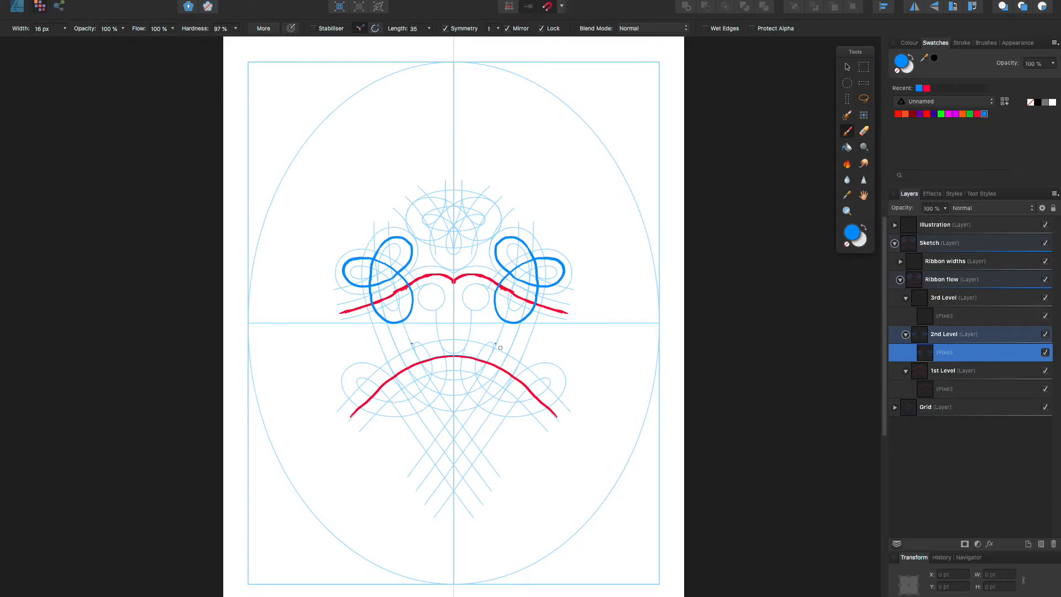
Paint mirrored blue ribbon loops over the lower red arch, with straight tails crossing on the centre line below it
{"action": "mouse_move", "coordinate": [487, 368]}
{"action": "left_mouse_down"}
{"action": "mouse_move", "coordinate": [497, 340]}
{"action": "mouse_move", "coordinate": [487, 335]}
{"action": "mouse_move", "coordinate": [469, 372]}
{"action": "mouse_move", "coordinate": [495, 406]}
{"action": "mouse_move", "coordinate": [534, 405]}
{"action": "mouse_move", "coordinate": [558, 379]}
{"action": "mouse_move", "coordinate": [526, 376]}
{"action": "mouse_move", "coordinate": [474, 437]}
{"action": "left_mouse_up"}
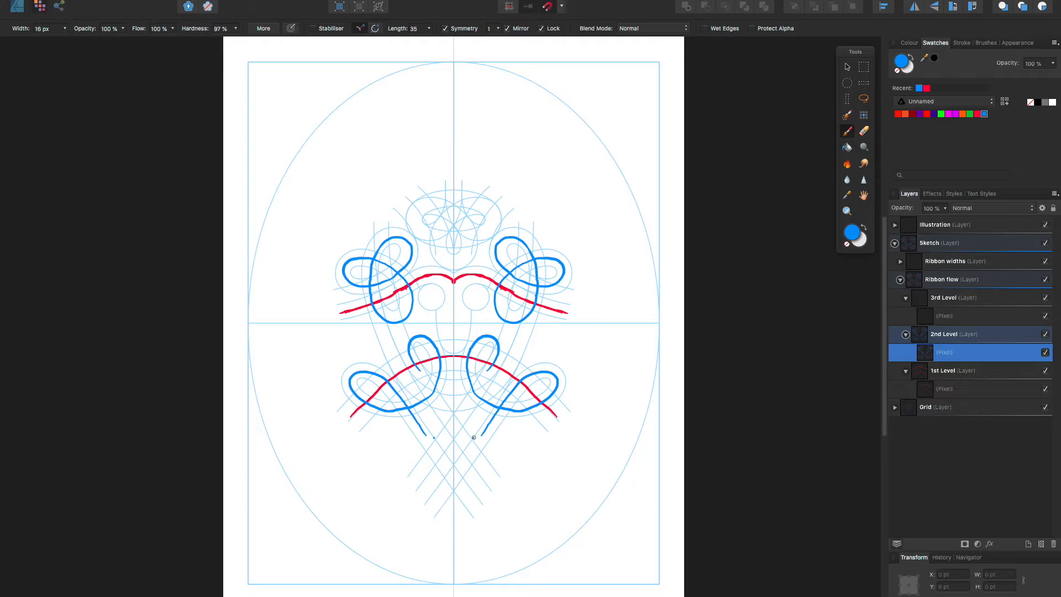
{"action": "key", "text": "ctrl+z"}
{"action": "mouse_move", "coordinate": [475, 395]}
{"action": "left_mouse_down"}
{"action": "mouse_move", "coordinate": [529, 406]}
{"action": "mouse_move", "coordinate": [557, 379]}
{"action": "mouse_move", "coordinate": [530, 373]}
{"action": "mouse_move", "coordinate": [514, 389]}
{"action": "mouse_move", "coordinate": [431, 505]}
{"action": "left_mouse_up"}
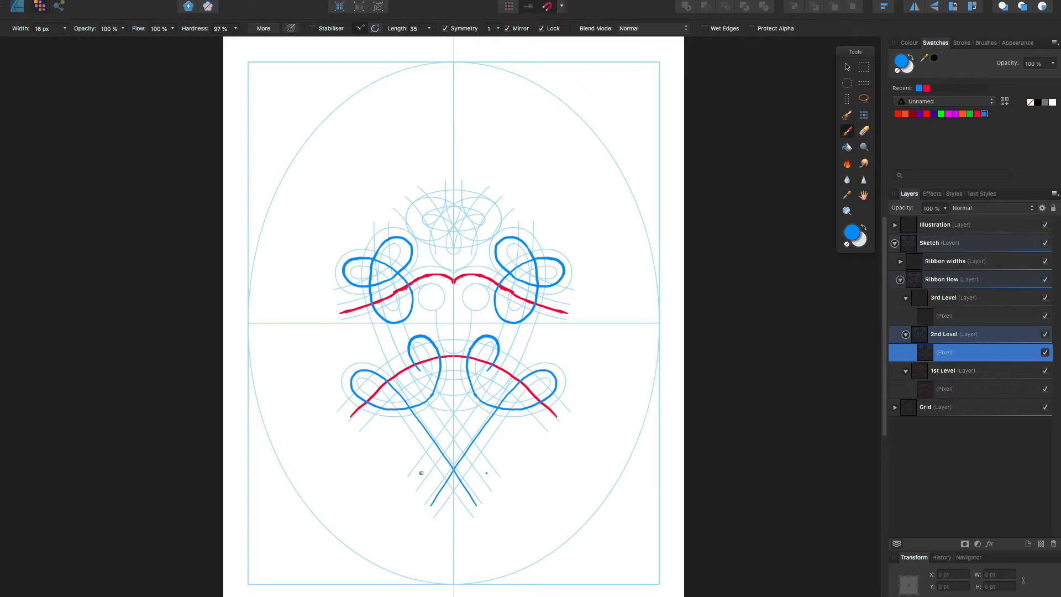
Paint a narrow blue loop with crossing tails on the centre line below the arch, and a three-lobed blue knot above the upper curve
{"action": "left_click_drag", "start_coordinate": [468, 358], "coordinate": [485, 401]}
{"action": "key", "text": "super+z"}
{"action": "mouse_move", "coordinate": [423, 474]}
{"action": "left_mouse_down"}
{"action": "mouse_move", "coordinate": [448, 441]}
{"action": "mouse_move", "coordinate": [446, 398]}
{"action": "left_mouse_up"}
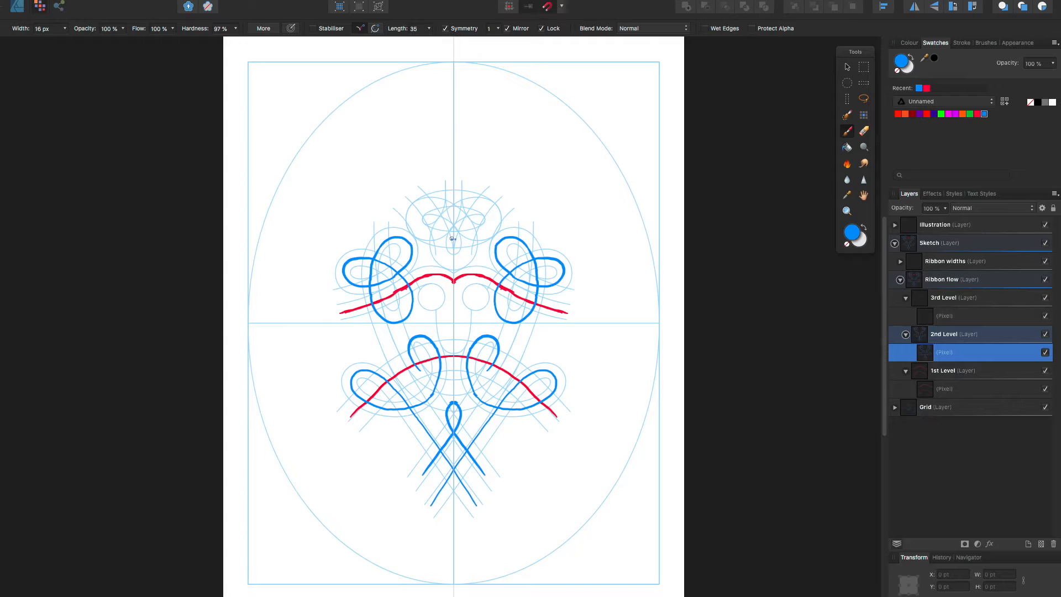
{"action": "mouse_move", "coordinate": [452, 238]}
{"action": "left_mouse_down"}
{"action": "mouse_move", "coordinate": [491, 216]}
{"action": "mouse_move", "coordinate": [476, 206]}
{"action": "mouse_move", "coordinate": [454, 211]}
{"action": "mouse_move", "coordinate": [436, 243]}
{"action": "mouse_move", "coordinate": [453, 263]}
{"action": "mouse_move", "coordinate": [470, 243]}
{"action": "left_mouse_up"}
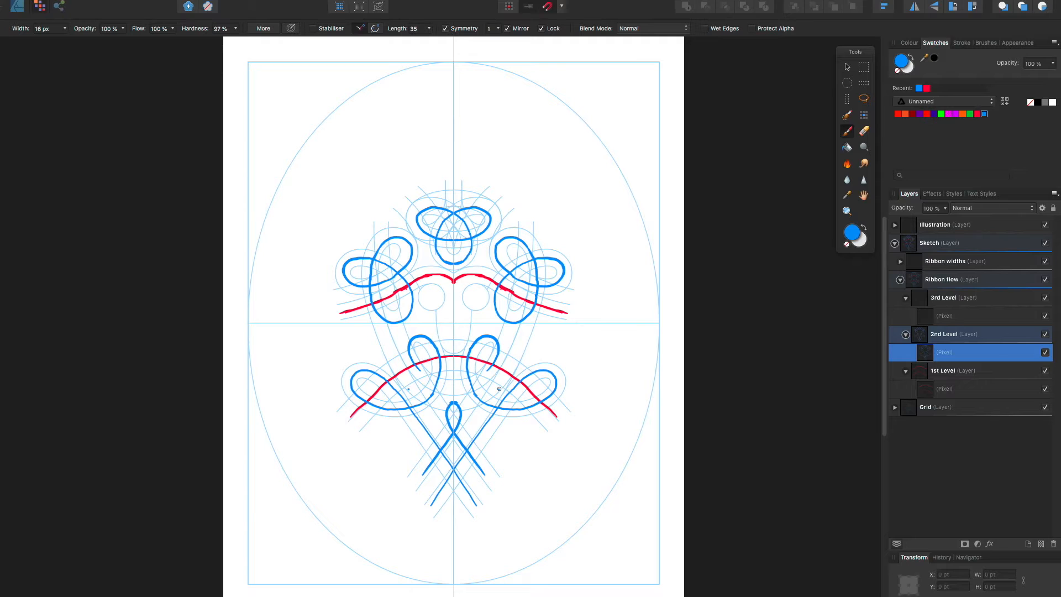
On the 3rd Level pixel layer, paint green lines crossing above the upper blue knot and a small two-lobed green loop at their crossing
{"action": "left_click", "coordinate": [965, 318]}
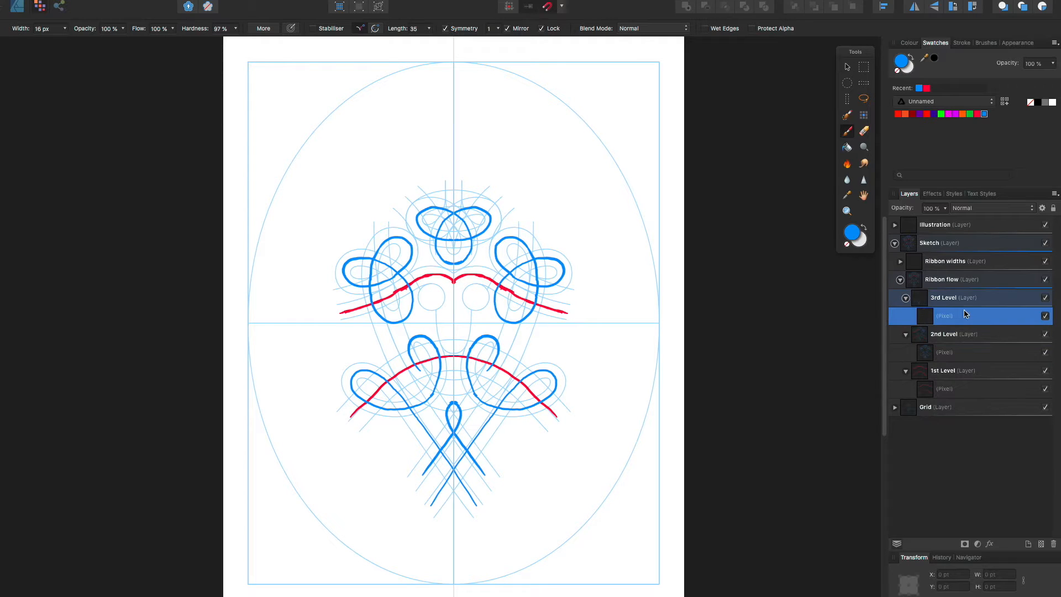
{"action": "left_click", "coordinate": [970, 113]}
{"action": "mouse_move", "coordinate": [423, 252]}
{"action": "left_mouse_down"}
{"action": "mouse_move", "coordinate": [438, 206]}
{"action": "mouse_move", "coordinate": [497, 168]}
{"action": "left_mouse_up"}
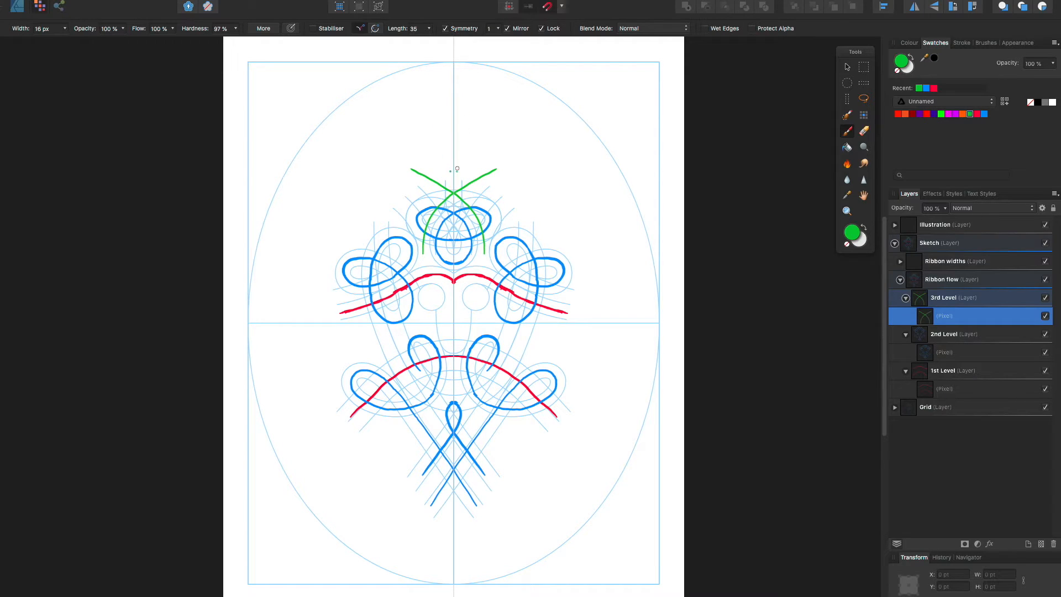
{"action": "mouse_move", "coordinate": [454, 165]}
{"action": "left_mouse_down"}
{"action": "mouse_move", "coordinate": [467, 192]}
{"action": "mouse_move", "coordinate": [477, 176]}
{"action": "mouse_move", "coordinate": [454, 169]}
{"action": "left_mouse_up"}
{"action": "key", "text": "e"}
{"action": "key", "text": "b"}
Paint mirrored pairs of green lines across the lower side loops and green hooked curves crossing at the design's foot, trimming their overlong ends
{"action": "left_click_drag", "start_coordinate": [501, 381], "coordinate": [540, 419]}
{"action": "left_click_drag", "start_coordinate": [518, 366], "coordinate": [554, 402]}
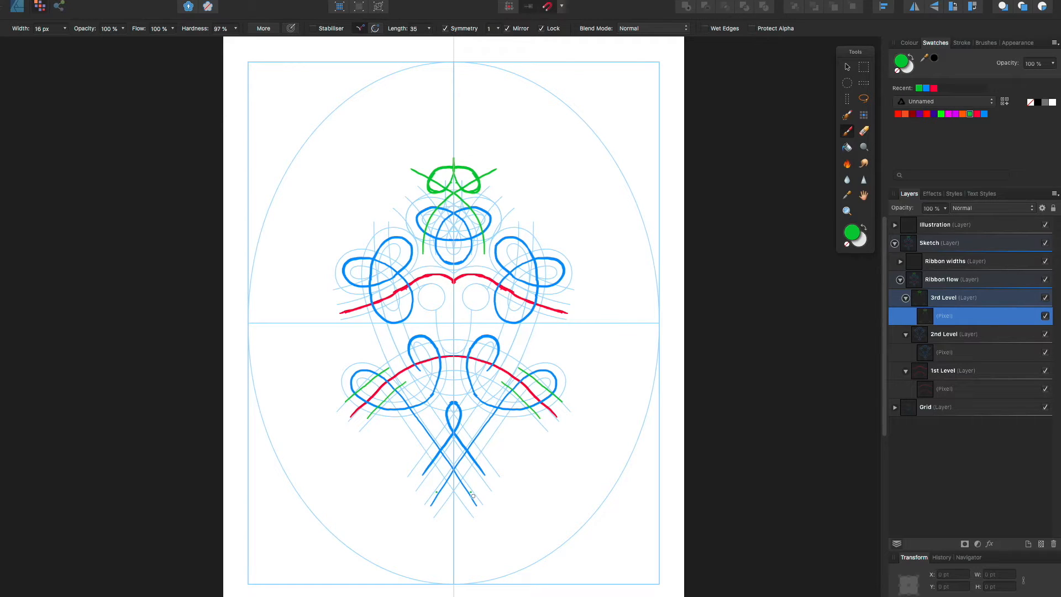
{"action": "mouse_move", "coordinate": [474, 504]}
{"action": "left_mouse_down"}
{"action": "mouse_move", "coordinate": [476, 467]}
{"action": "mouse_move", "coordinate": [495, 472]}
{"action": "left_mouse_up"}
{"action": "mouse_move", "coordinate": [494, 469]}
{"action": "left_mouse_down"}
{"action": "mouse_move", "coordinate": [495, 484]}
{"action": "mouse_move", "coordinate": [433, 541]}
{"action": "left_mouse_up"}
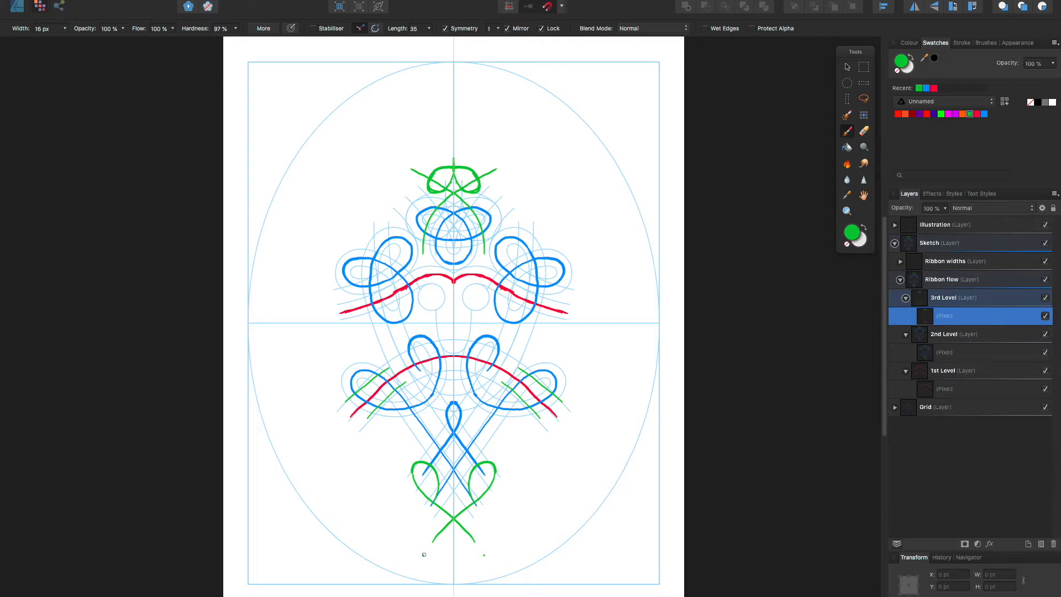
{"action": "key", "text": "e"}
{"action": "left_click_drag", "start_coordinate": [440, 540], "coordinate": [427, 536]}
{"action": "left_click", "coordinate": [847, 131]}
Collapse the three level layers inside Ribbon flow and lower the Ribbon flow layer's opacity to 47%
{"action": "left_click", "coordinate": [906, 297]}
{"action": "left_click", "coordinate": [906, 316]}
{"action": "left_click", "coordinate": [906, 333]}
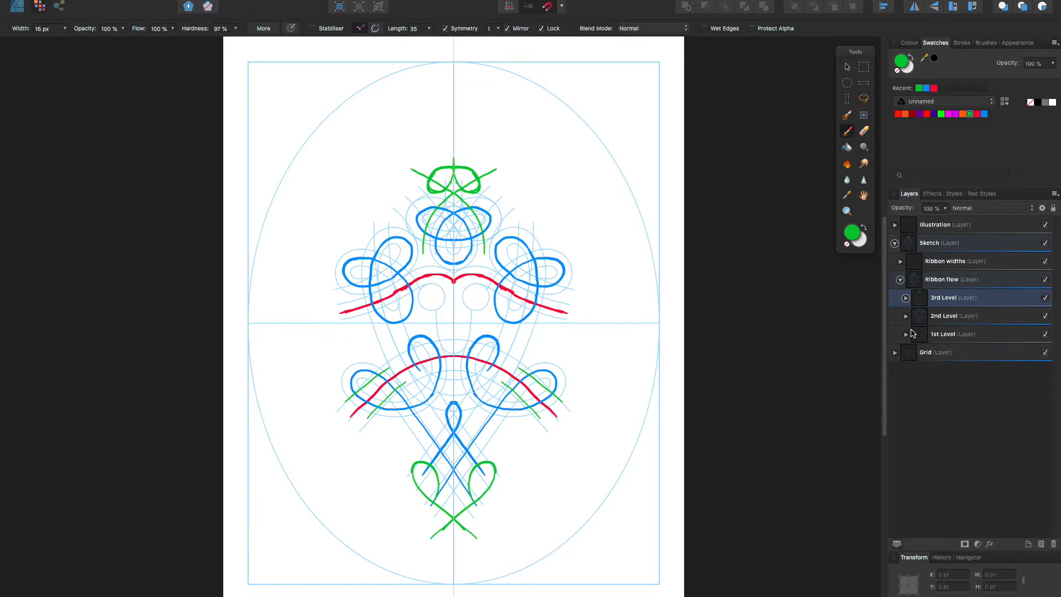
{"action": "left_click", "coordinate": [955, 279]}
{"action": "left_click", "coordinate": [945, 209]}
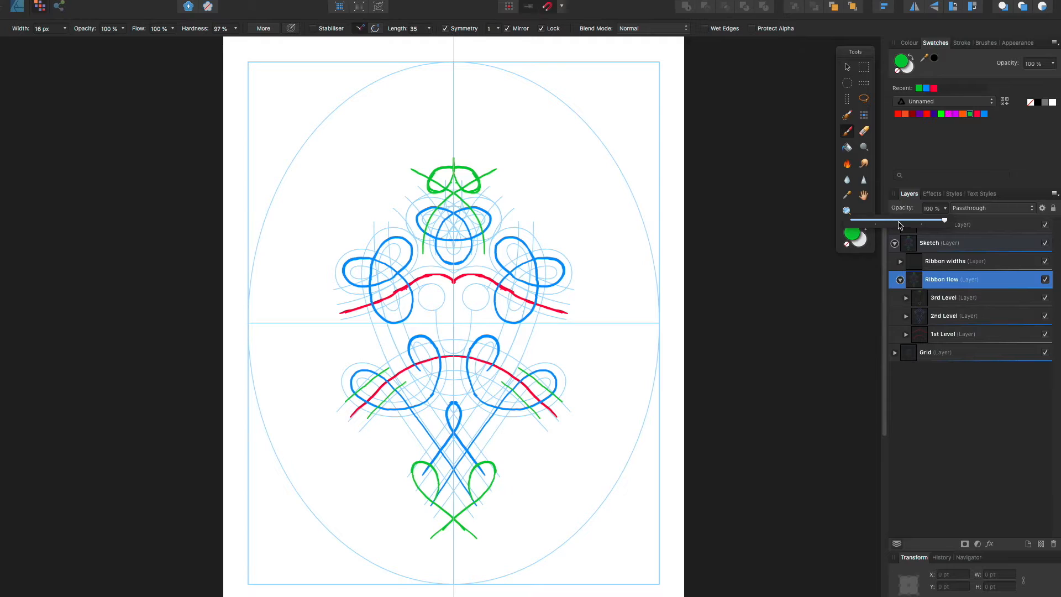
{"action": "left_click", "coordinate": [899, 221]}
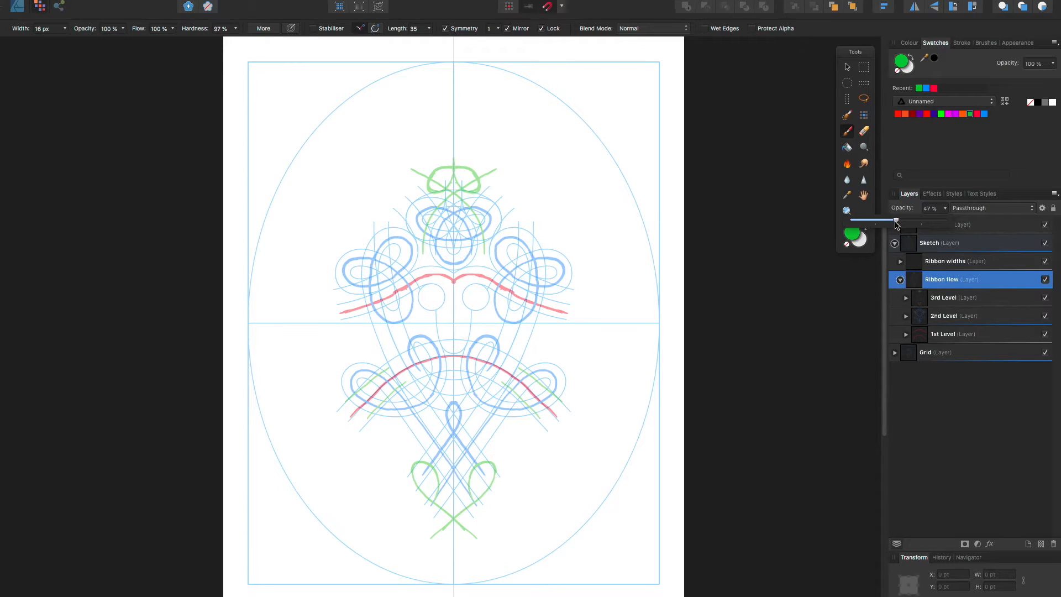
Add a pixel layer to the 1st Level of Ribbon widths and paint red ribbon edges above and below the upper curve
{"action": "left_click", "coordinate": [955, 264]}
{"action": "left_click", "coordinate": [900, 261]}
{"action": "left_click", "coordinate": [906, 316]}
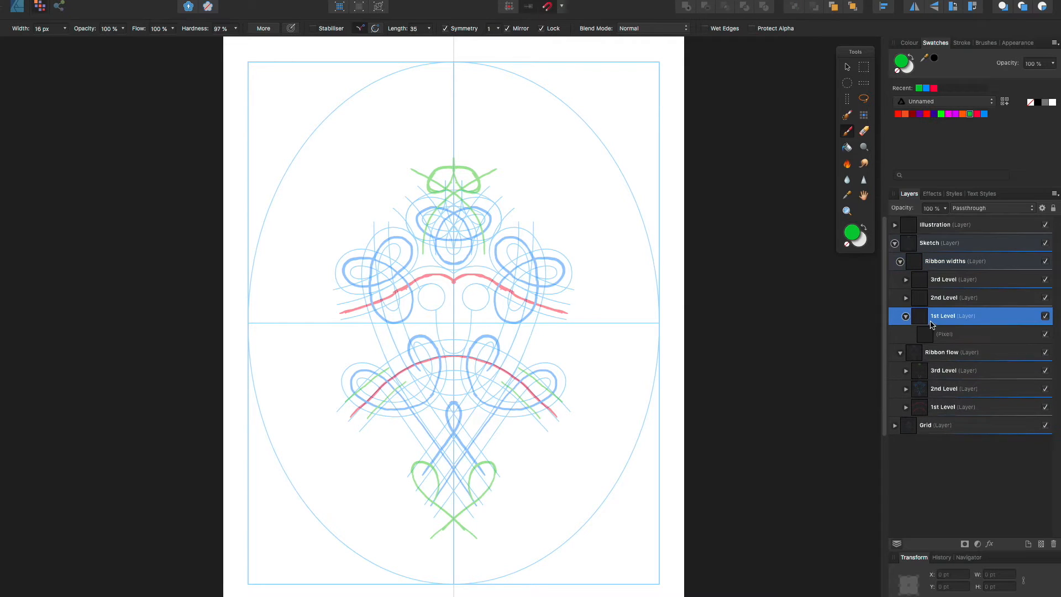
{"action": "left_click", "coordinate": [962, 335]}
{"action": "left_click", "coordinate": [986, 114]}
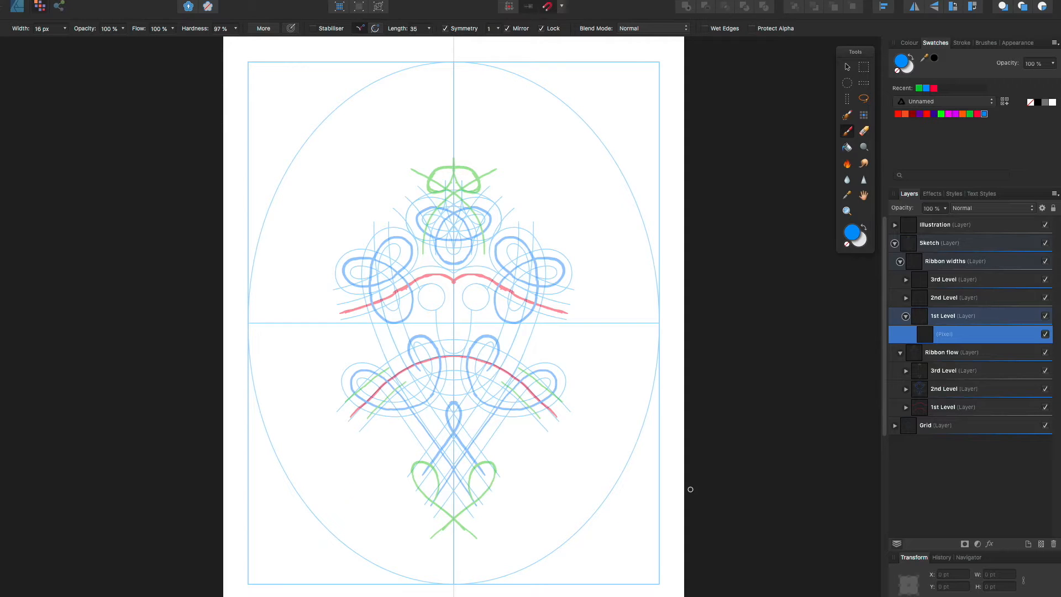
{"action": "left_click", "coordinate": [978, 114]}
{"action": "left_click", "coordinate": [1042, 545]}
{"action": "mouse_move", "coordinate": [451, 272]}
{"action": "left_mouse_down"}
{"action": "mouse_move", "coordinate": [423, 267]}
{"action": "mouse_move", "coordinate": [338, 305]}
{"action": "left_mouse_up"}
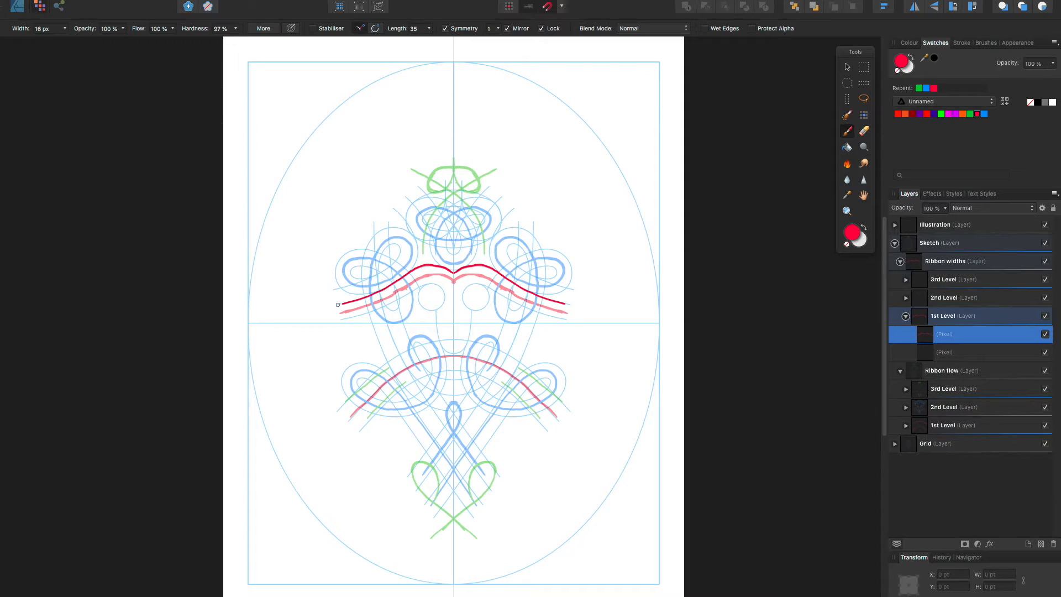
{"action": "left_click_drag", "start_coordinate": [435, 284], "coordinate": [343, 315]}
{"action": "mouse_move", "coordinate": [436, 341]}
{"action": "left_mouse_down"}
{"action": "mouse_move", "coordinate": [380, 368]}
{"action": "mouse_move", "coordinate": [329, 417]}
{"action": "left_mouse_up"}
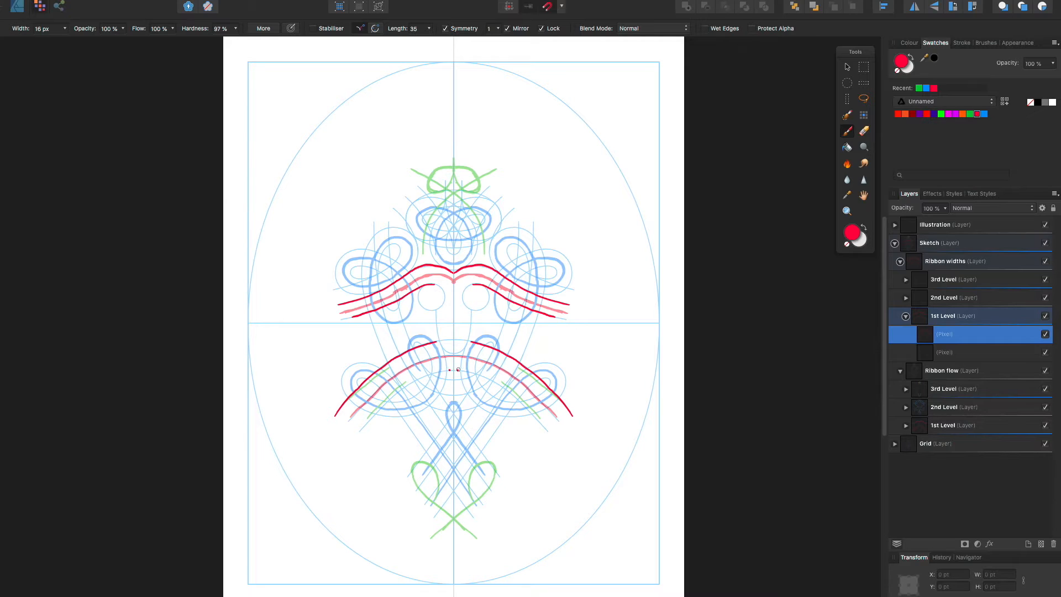
{"action": "mouse_move", "coordinate": [460, 370]}
{"action": "left_mouse_down"}
{"action": "mouse_move", "coordinate": [409, 383]}
{"action": "mouse_move", "coordinate": [357, 436]}
{"action": "left_mouse_up"}
{"action": "key", "text": "ctrl+z"}
{"action": "left_click", "coordinate": [864, 131]}
{"action": "mouse_move", "coordinate": [436, 348]}
{"action": "left_mouse_down"}
{"action": "mouse_move", "coordinate": [377, 369]}
{"action": "mouse_move", "coordinate": [337, 415]}
{"action": "left_mouse_up"}
Mark the lower arch ribbon's width with short red strokes, and paint its mirrored outer and inner edges through them
{"action": "left_click", "coordinate": [847, 131]}
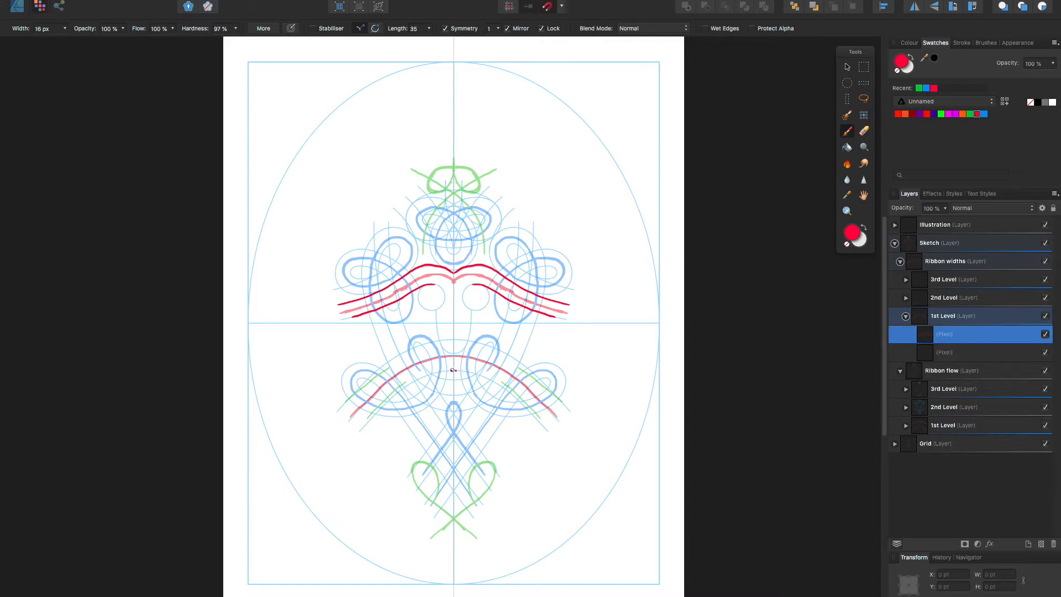
{"action": "mouse_move", "coordinate": [455, 371]}
{"action": "left_mouse_down"}
{"action": "mouse_move", "coordinate": [430, 373]}
{"action": "mouse_move", "coordinate": [426, 341]}
{"action": "mouse_move", "coordinate": [412, 343]}
{"action": "left_mouse_up"}
{"action": "mouse_move", "coordinate": [379, 420]}
{"action": "left_mouse_down"}
{"action": "mouse_move", "coordinate": [371, 430]}
{"action": "mouse_move", "coordinate": [358, 418]}
{"action": "left_mouse_up"}
{"action": "mouse_move", "coordinate": [360, 407]}
{"action": "left_mouse_down"}
{"action": "mouse_move", "coordinate": [353, 415]}
{"action": "mouse_move", "coordinate": [335, 405]}
{"action": "left_mouse_up"}
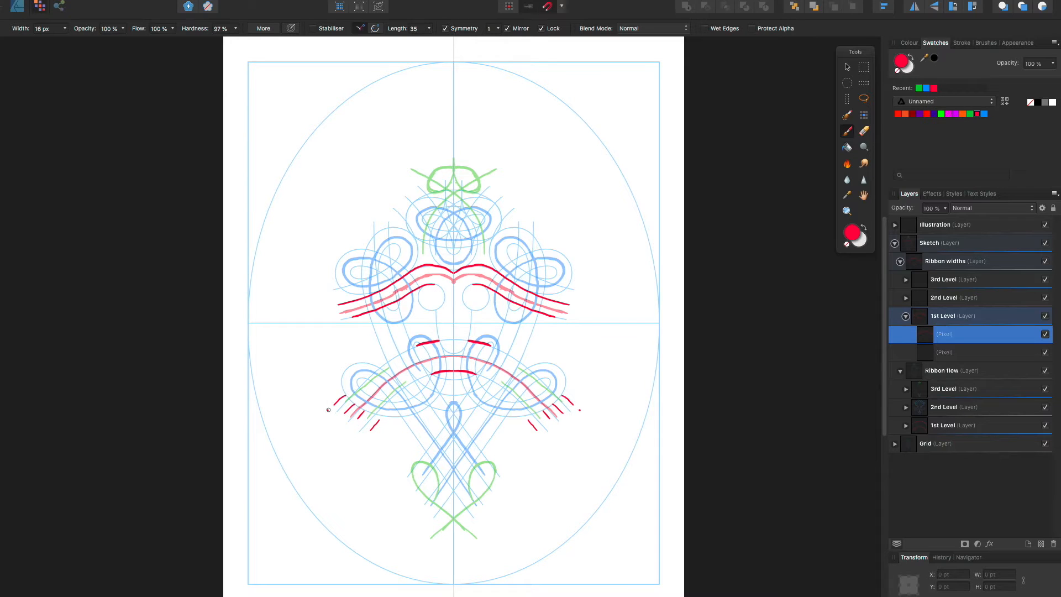
{"action": "mouse_move", "coordinate": [426, 343]}
{"action": "left_mouse_down"}
{"action": "mouse_move", "coordinate": [367, 372]}
{"action": "mouse_move", "coordinate": [333, 406]}
{"action": "left_mouse_up"}
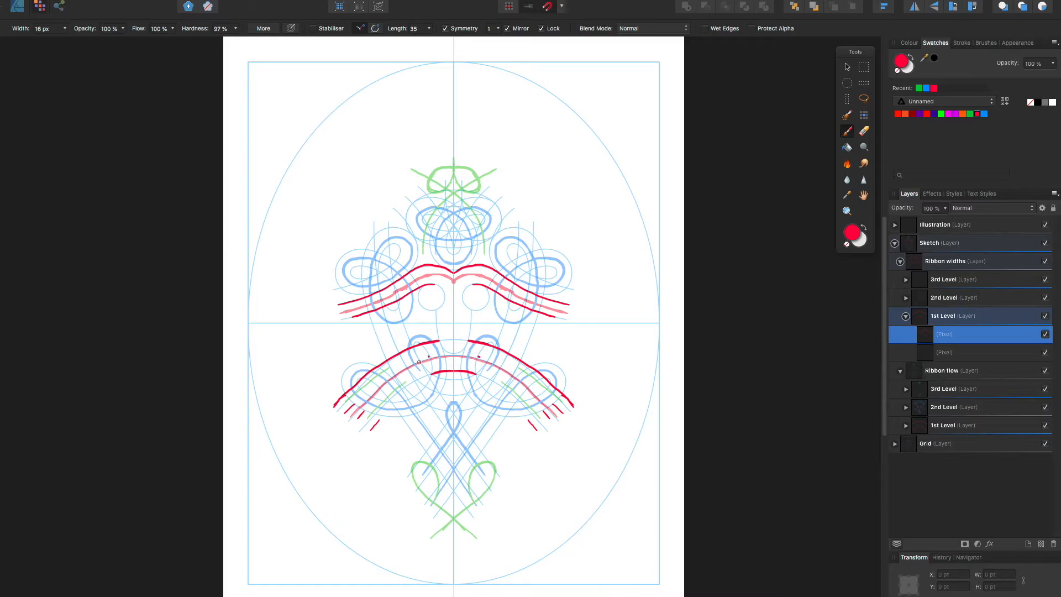
{"action": "left_click_drag", "start_coordinate": [440, 372], "coordinate": [372, 428]}
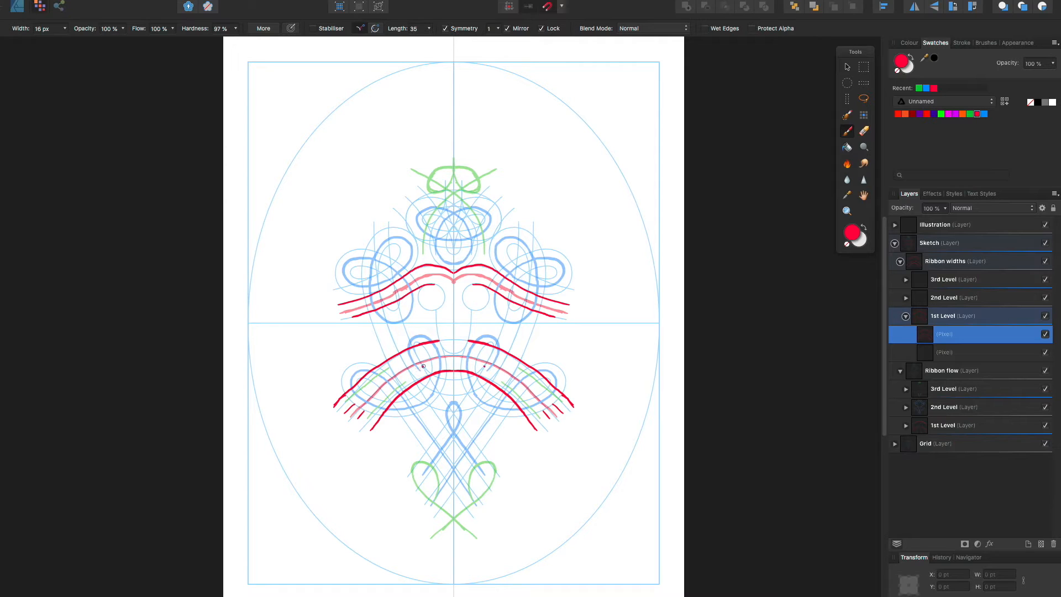
Paint mirrored red split lines along the middle of the lower arch's two arms, reworking the strokes near the ribbon ends
{"action": "left_click_drag", "start_coordinate": [421, 368], "coordinate": [358, 416]}
{"action": "left_click_drag", "start_coordinate": [417, 354], "coordinate": [344, 414]}
{"action": "key", "text": "super+z"}
{"action": "left_click_drag", "start_coordinate": [419, 368], "coordinate": [353, 416]}
{"action": "key", "text": "e"}
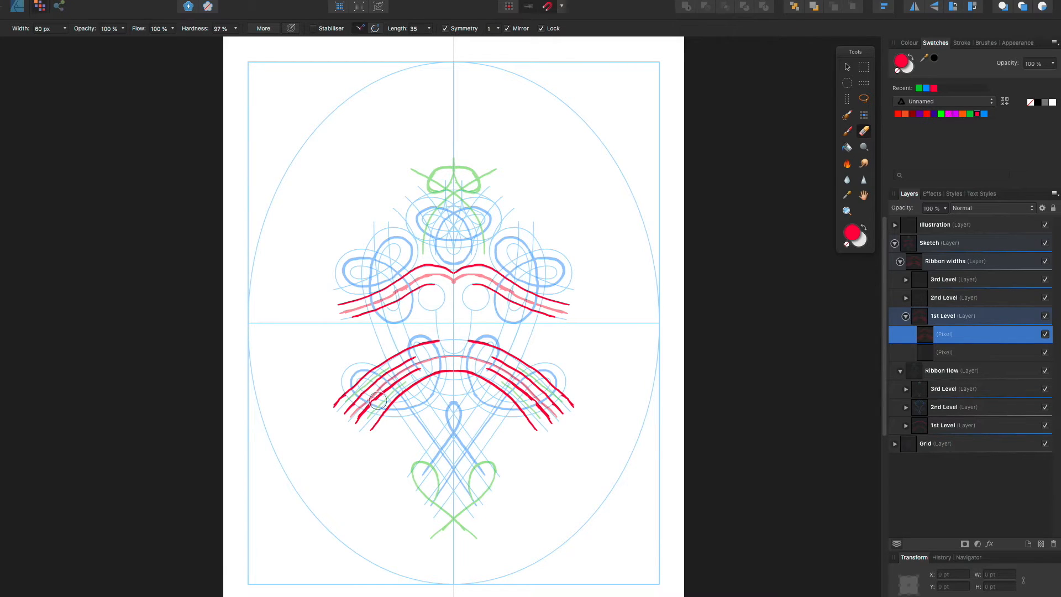
{"action": "left_click_drag", "start_coordinate": [388, 385], "coordinate": [356, 423]}
{"action": "left_click", "coordinate": [845, 134]}
{"action": "key", "text": "super+z"}
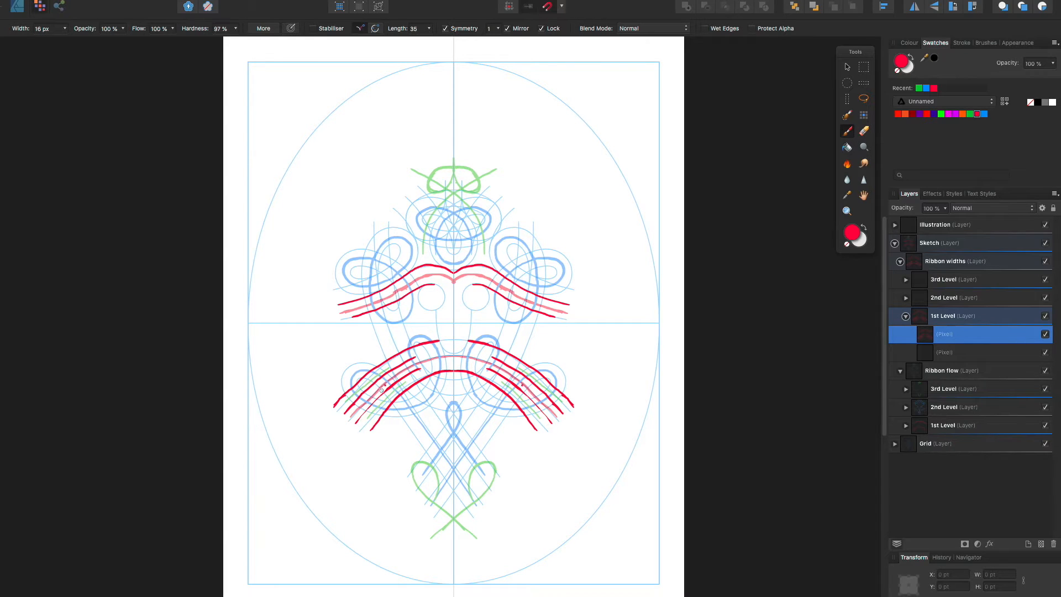
{"action": "left_click_drag", "start_coordinate": [388, 385], "coordinate": [356, 422]}
On the 2nd Level pixel layer of Ribbon widths, paint the blue outer edges of the lower side loops with tails crossing below
{"action": "left_click", "coordinate": [906, 317]}
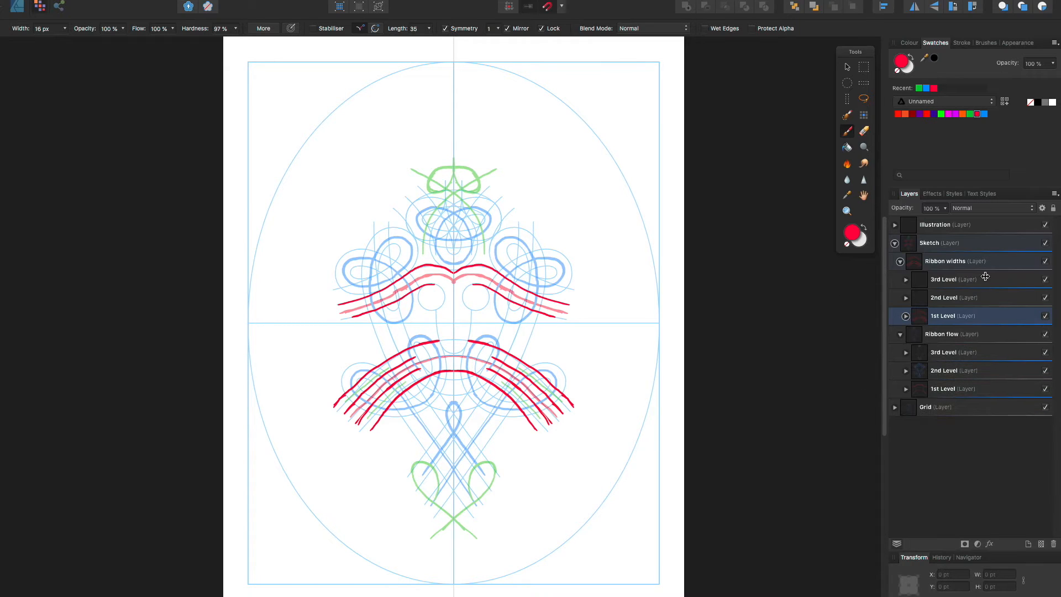
{"action": "left_click", "coordinate": [964, 297]}
{"action": "left_click", "coordinate": [906, 298]}
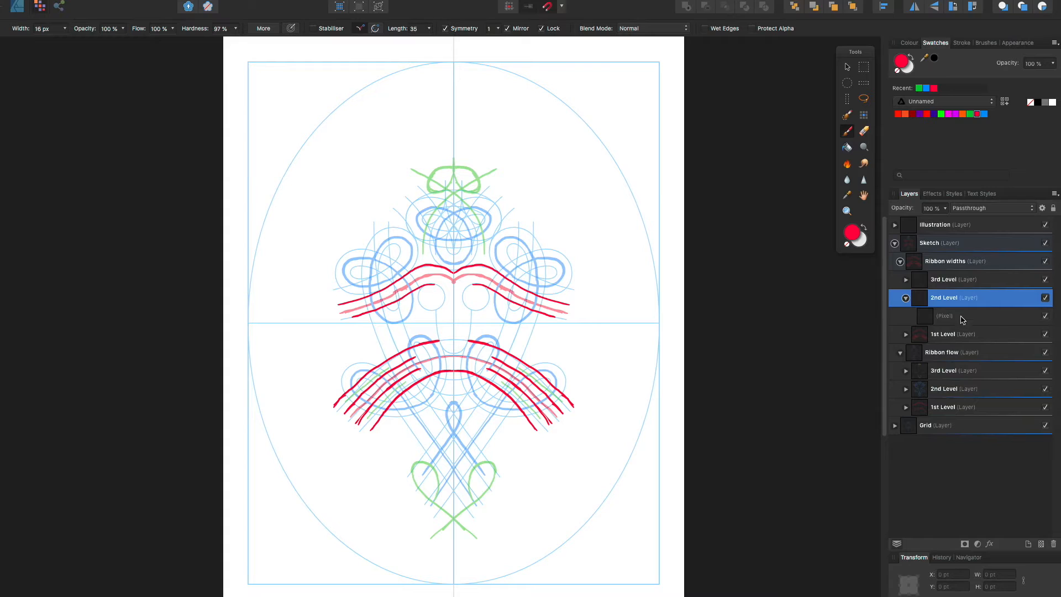
{"action": "left_click", "coordinate": [962, 317]}
{"action": "left_click", "coordinate": [985, 115]}
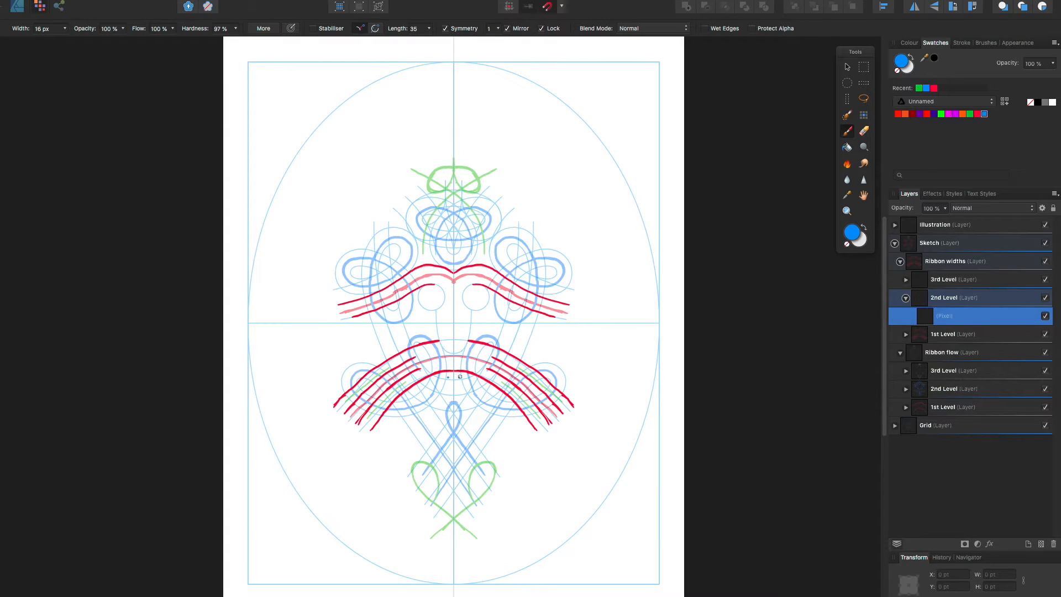
{"action": "mouse_move", "coordinate": [461, 347]}
{"action": "left_mouse_down"}
{"action": "mouse_move", "coordinate": [480, 408]}
{"action": "mouse_move", "coordinate": [510, 418]}
{"action": "mouse_move", "coordinate": [562, 393]}
{"action": "mouse_move", "coordinate": [570, 360]}
{"action": "mouse_move", "coordinate": [567, 369]}
{"action": "mouse_move", "coordinate": [520, 372]}
{"action": "mouse_move", "coordinate": [464, 449]}
{"action": "left_mouse_up"}
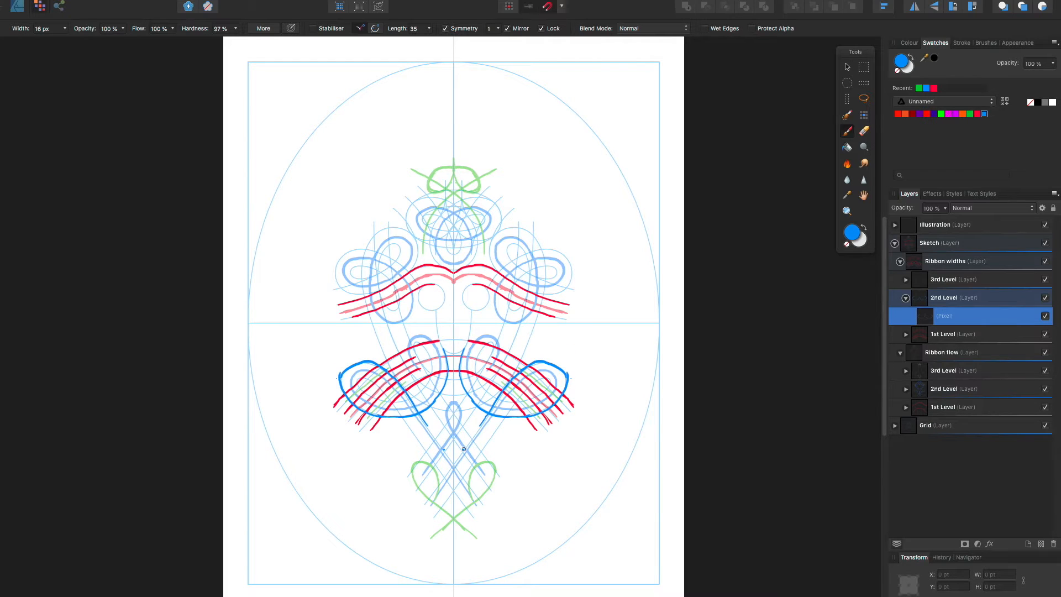
{"action": "key", "text": "super+z"}
{"action": "left_click_drag", "start_coordinate": [564, 371], "coordinate": [414, 505]}
Paint the mirrored blue inner edges of the lower side loops, from the small upper curls around to the side lobes
{"action": "left_click_drag", "start_coordinate": [483, 347], "coordinate": [494, 352]}
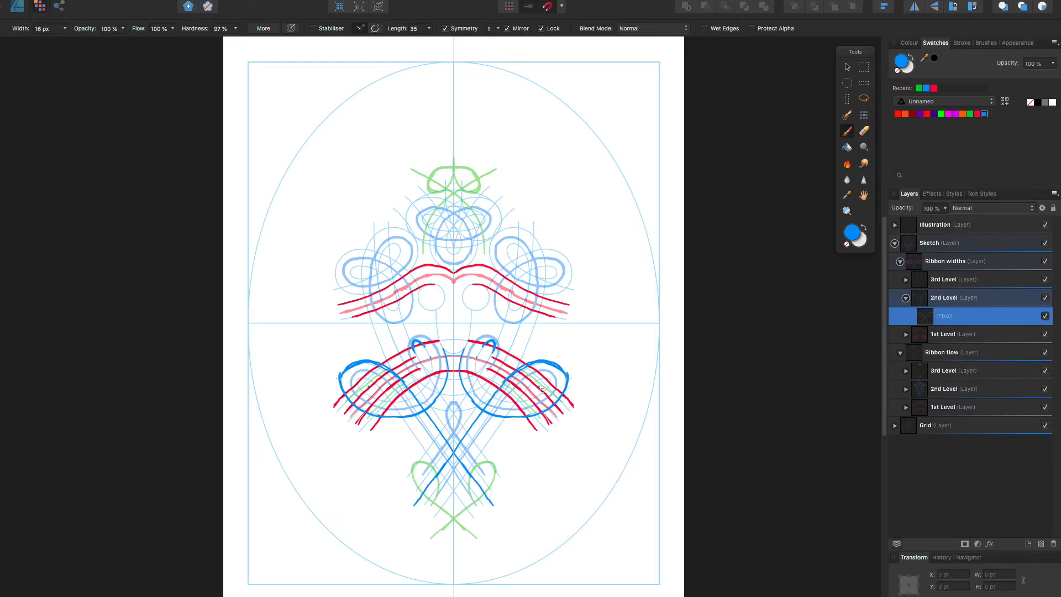
{"action": "left_click_drag", "start_coordinate": [488, 341], "coordinate": [478, 374]}
{"action": "mouse_move", "coordinate": [479, 379]}
{"action": "left_mouse_down"}
{"action": "mouse_move", "coordinate": [503, 402]}
{"action": "mouse_move", "coordinate": [533, 386]}
{"action": "mouse_move", "coordinate": [479, 385]}
{"action": "mouse_move", "coordinate": [506, 402]}
{"action": "mouse_move", "coordinate": [544, 394]}
{"action": "mouse_move", "coordinate": [547, 378]}
{"action": "left_mouse_up"}
{"action": "key", "text": "super+z"}
{"action": "key", "text": "super+z"}
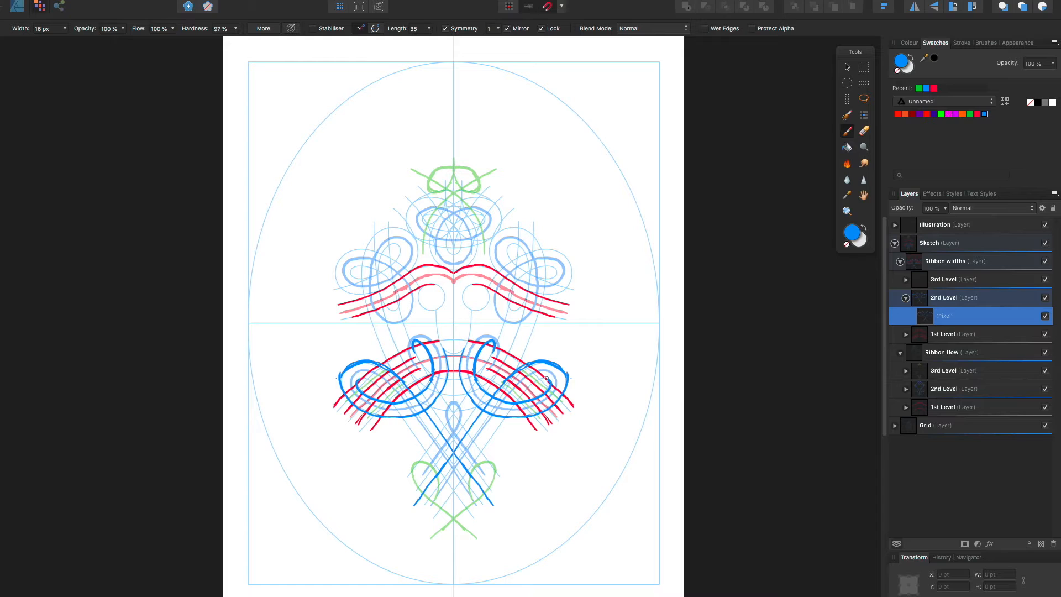
Erase the crossing tails of the lower blue loops and repaint them as straight mirrored lines toward the design's foot
{"action": "left_click", "coordinate": [501, 407]}
{"action": "key", "text": "e"}
{"action": "left_click_drag", "start_coordinate": [476, 421], "coordinate": [415, 506]}
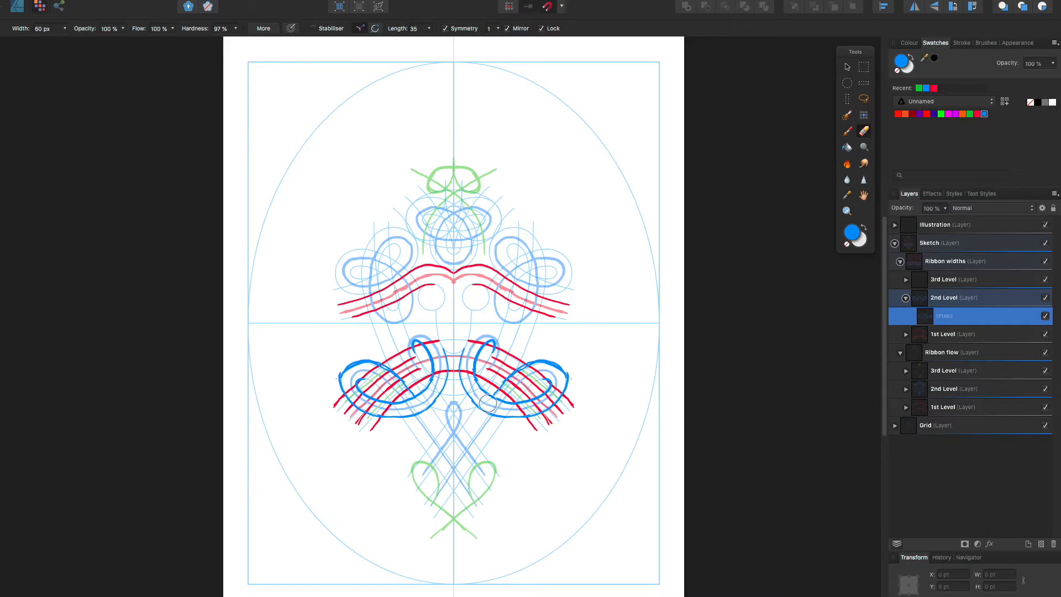
{"action": "mouse_move", "coordinate": [498, 388]}
{"action": "left_mouse_down"}
{"action": "mouse_move", "coordinate": [531, 363]}
{"action": "mouse_move", "coordinate": [614, 332]}
{"action": "mouse_move", "coordinate": [505, 392]}
{"action": "mouse_move", "coordinate": [425, 503]}
{"action": "left_mouse_up"}
{"action": "key", "text": "b"}
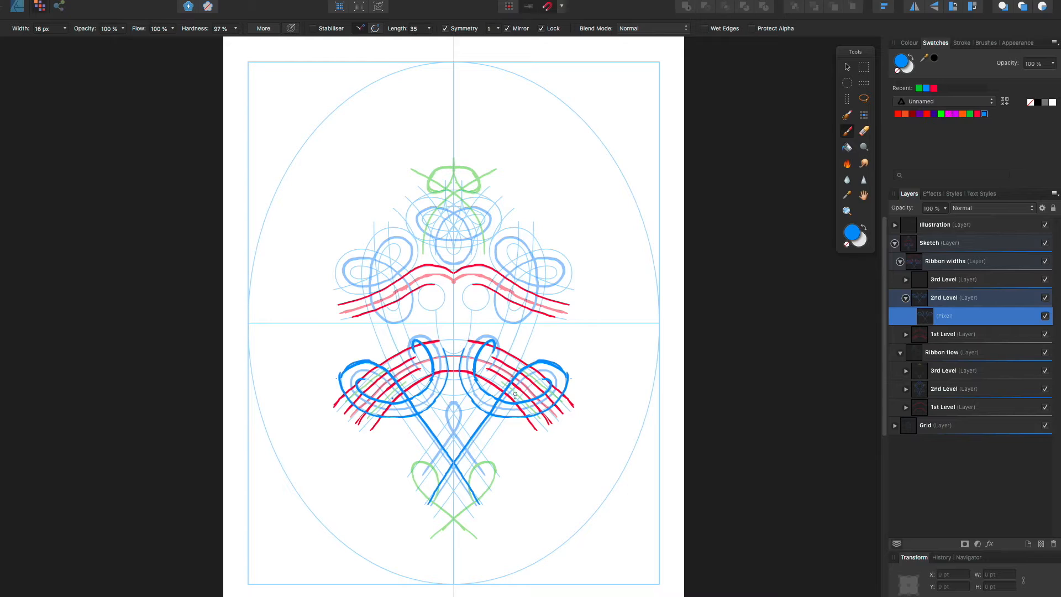
{"action": "key", "text": "super+z"}
{"action": "mouse_move", "coordinate": [537, 361]}
{"action": "left_mouse_down"}
{"action": "mouse_move", "coordinate": [502, 389]}
{"action": "mouse_move", "coordinate": [422, 503]}
{"action": "left_mouse_up"}
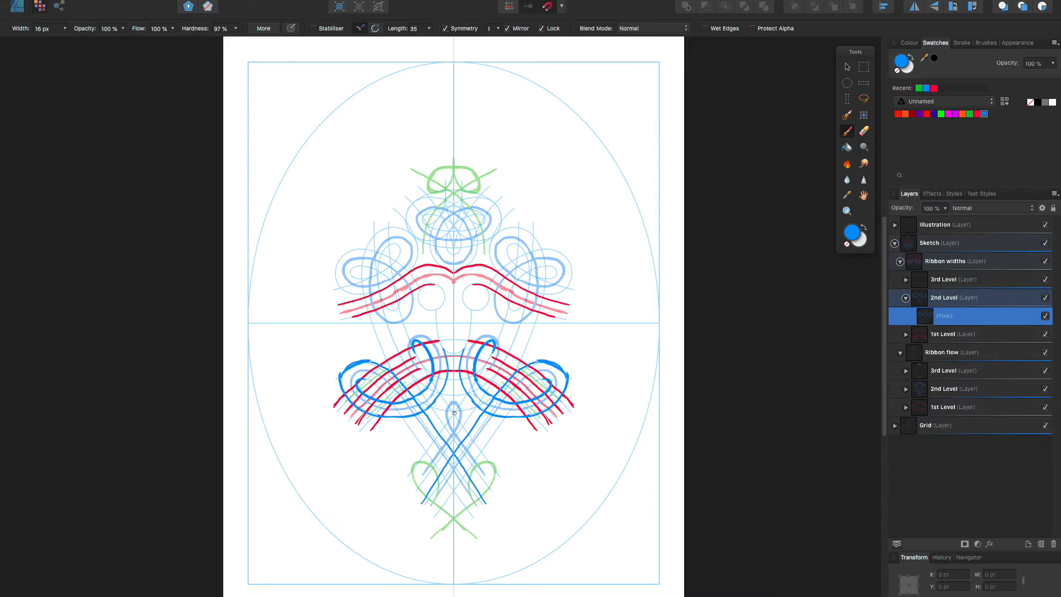
Paint a small blue central loop with crossing tails, plus mirrored inner edges of the lower side lobes running down to the foot
{"action": "mouse_move", "coordinate": [451, 419]}
{"action": "left_mouse_down"}
{"action": "mouse_move", "coordinate": [456, 403]}
{"action": "mouse_move", "coordinate": [453, 428]}
{"action": "mouse_move", "coordinate": [402, 500]}
{"action": "left_mouse_up"}
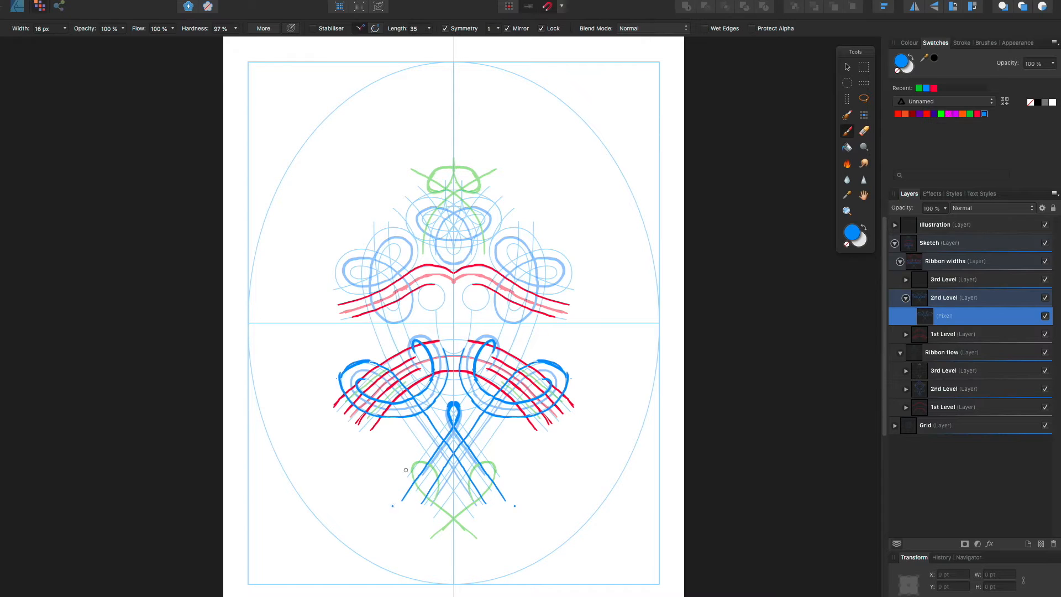
{"action": "mouse_move", "coordinate": [546, 378]}
{"action": "left_mouse_down"}
{"action": "mouse_move", "coordinate": [515, 397]}
{"action": "mouse_move", "coordinate": [423, 527]}
{"action": "left_mouse_up"}
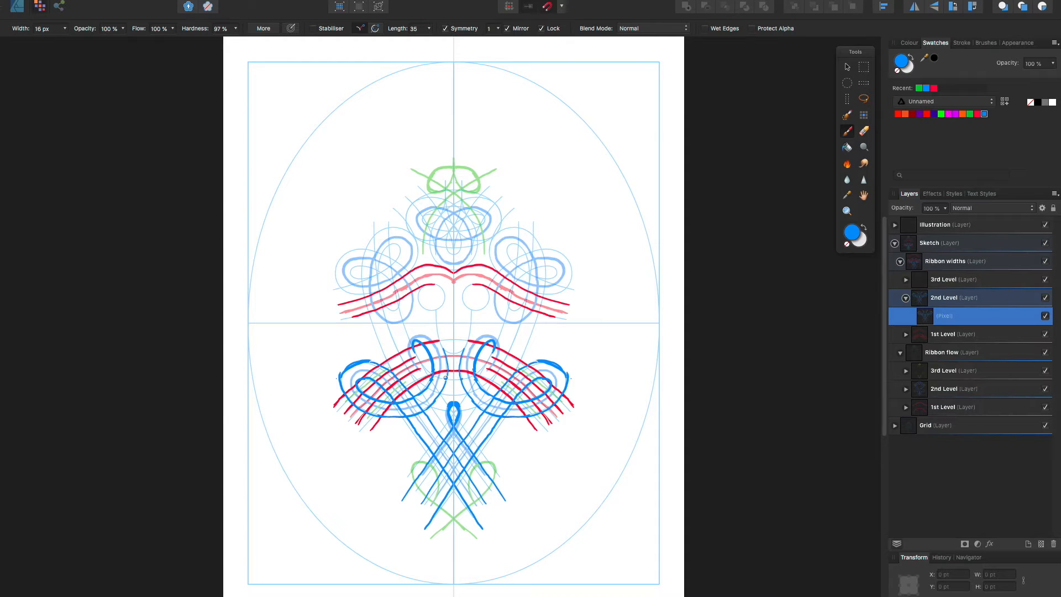
Paint long mirrored blue curves rising from the lower loops to the upper side loops, reworking strokes that miss the grid
{"action": "mouse_move", "coordinate": [445, 378]}
{"action": "left_mouse_down"}
{"action": "mouse_move", "coordinate": [481, 367]}
{"action": "mouse_move", "coordinate": [501, 335]}
{"action": "left_mouse_up"}
{"action": "key", "text": "super+z"}
{"action": "left_click_drag", "start_coordinate": [500, 389], "coordinate": [535, 317]}
{"action": "left_click_drag", "start_coordinate": [532, 329], "coordinate": [527, 333]}
{"action": "key", "text": "super+z"}
{"action": "left_click_drag", "start_coordinate": [542, 296], "coordinate": [512, 376]}
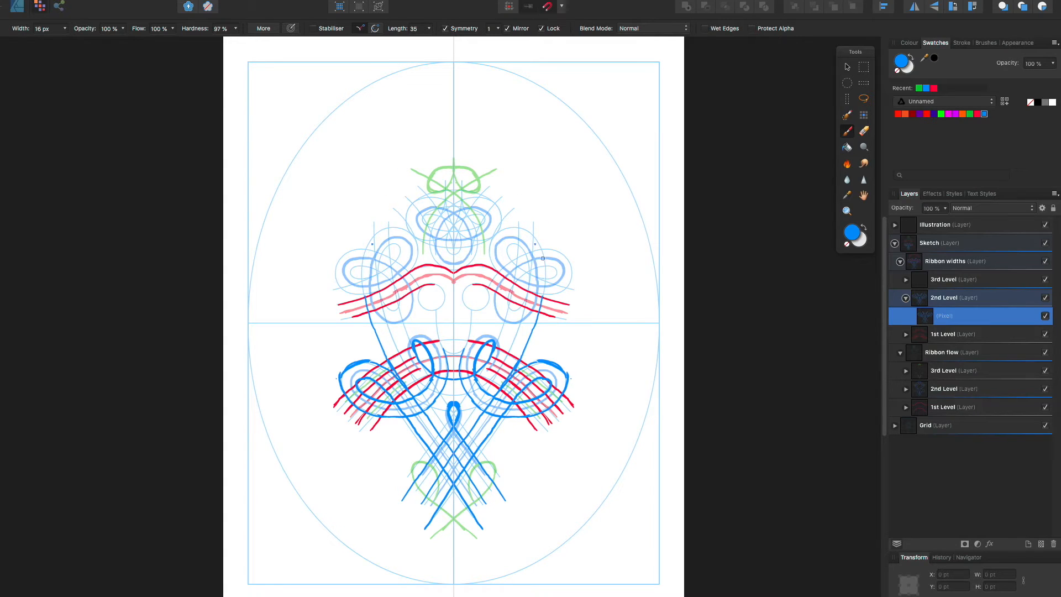
Paint the mirrored blue outer edges of the upper side loops, redrawing the outermost lobes so they close near the red ribbon
{"action": "mouse_move", "coordinate": [544, 298]}
{"action": "left_mouse_down"}
{"action": "mouse_move", "coordinate": [538, 248]}
{"action": "mouse_move", "coordinate": [514, 229]}
{"action": "mouse_move", "coordinate": [497, 233]}
{"action": "mouse_move", "coordinate": [503, 275]}
{"action": "left_mouse_up"}
{"action": "key", "text": "super+z"}
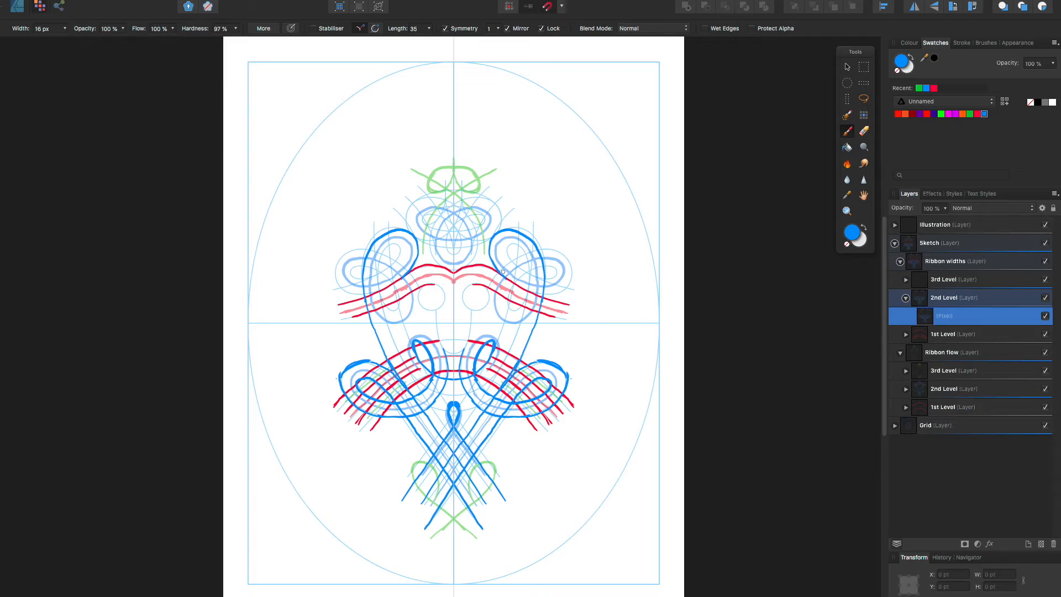
{"action": "mouse_move", "coordinate": [504, 276]}
{"action": "left_mouse_down"}
{"action": "mouse_move", "coordinate": [538, 294]}
{"action": "mouse_move", "coordinate": [577, 281]}
{"action": "mouse_move", "coordinate": [558, 273]}
{"action": "mouse_move", "coordinate": [571, 251]}
{"action": "mouse_move", "coordinate": [557, 254]}
{"action": "mouse_move", "coordinate": [568, 277]}
{"action": "mouse_move", "coordinate": [561, 295]}
{"action": "mouse_move", "coordinate": [572, 272]}
{"action": "mouse_move", "coordinate": [564, 258]}
{"action": "mouse_move", "coordinate": [532, 252]}
{"action": "left_mouse_up"}
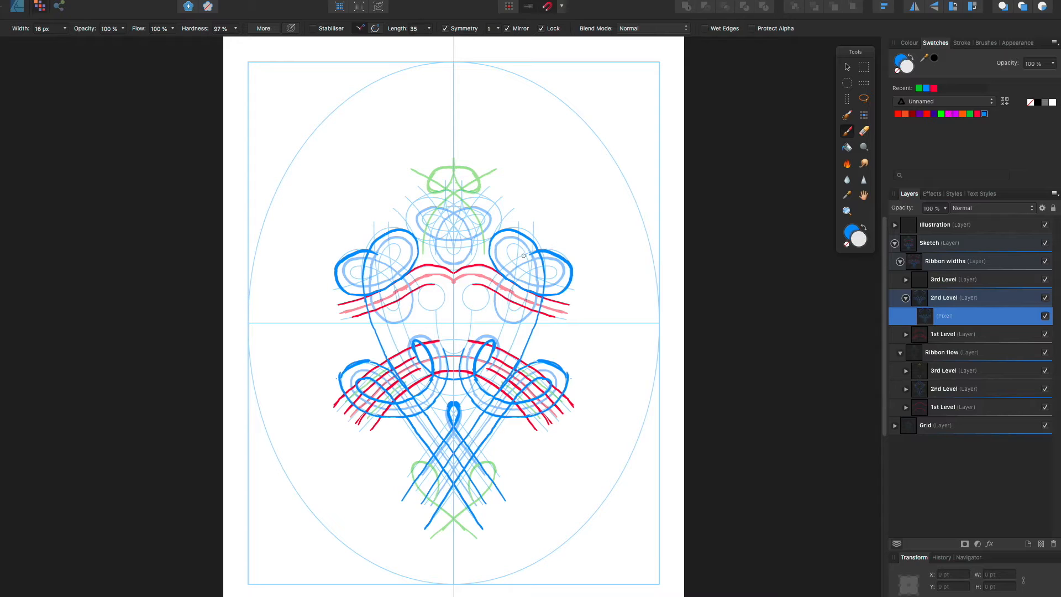
{"action": "key", "text": "ctrl+z"}
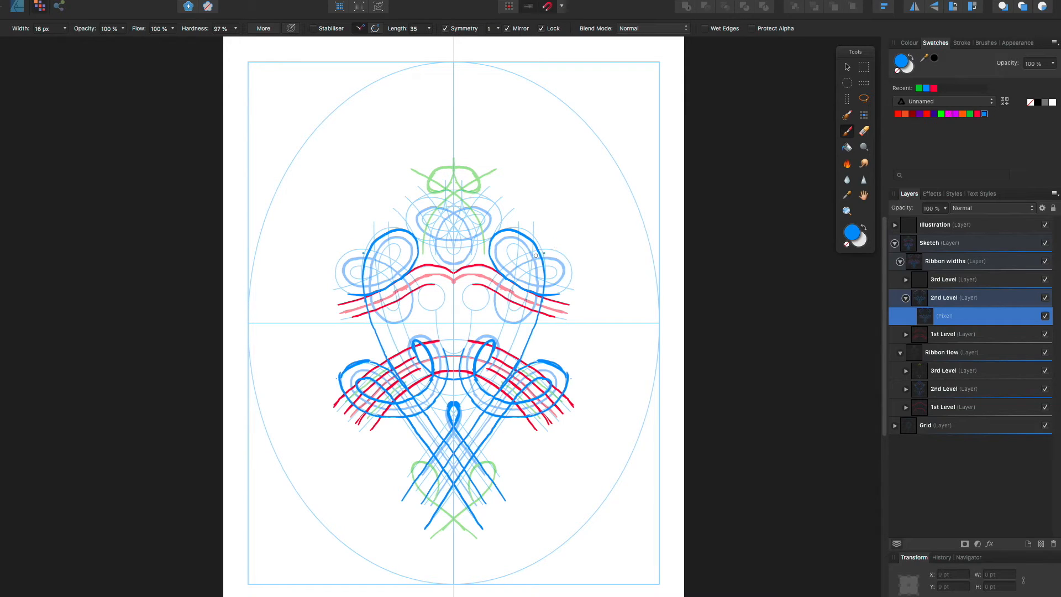
{"action": "mouse_move", "coordinate": [528, 254]}
{"action": "left_mouse_down"}
{"action": "mouse_move", "coordinate": [561, 250]}
{"action": "mouse_move", "coordinate": [573, 267]}
{"action": "mouse_move", "coordinate": [568, 288]}
{"action": "mouse_move", "coordinate": [550, 293]}
{"action": "left_mouse_up"}
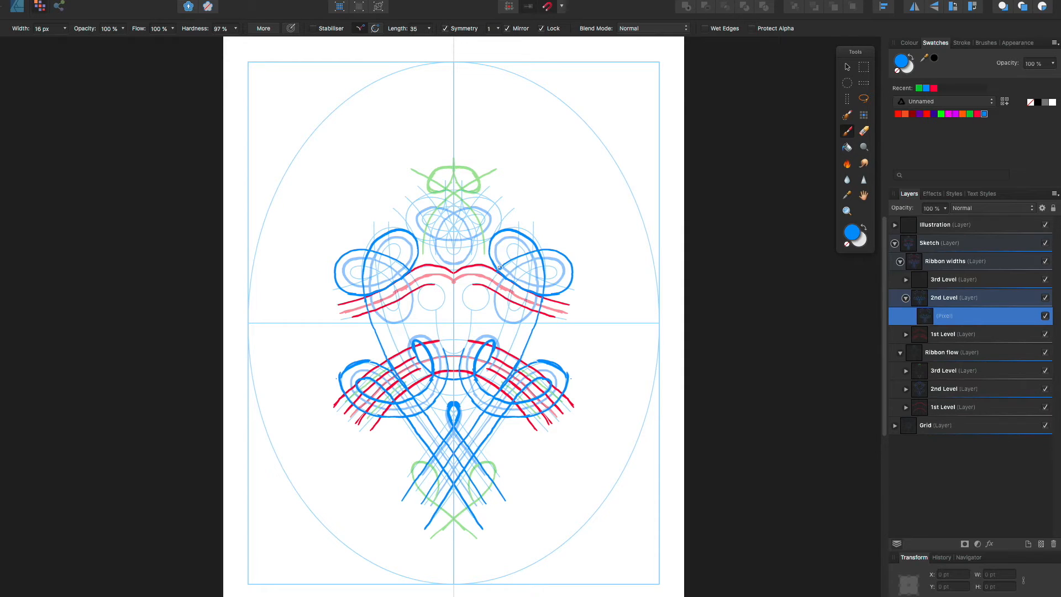
Paint the mirrored blue inner edges of the upper side loops, including the small lobes beneath the red ribbon
{"action": "mouse_move", "coordinate": [517, 281]}
{"action": "left_mouse_down"}
{"action": "mouse_move", "coordinate": [553, 268]}
{"action": "mouse_move", "coordinate": [545, 278]}
{"action": "mouse_move", "coordinate": [517, 261]}
{"action": "mouse_move", "coordinate": [511, 242]}
{"action": "mouse_move", "coordinate": [531, 271]}
{"action": "mouse_move", "coordinate": [525, 287]}
{"action": "left_mouse_up"}
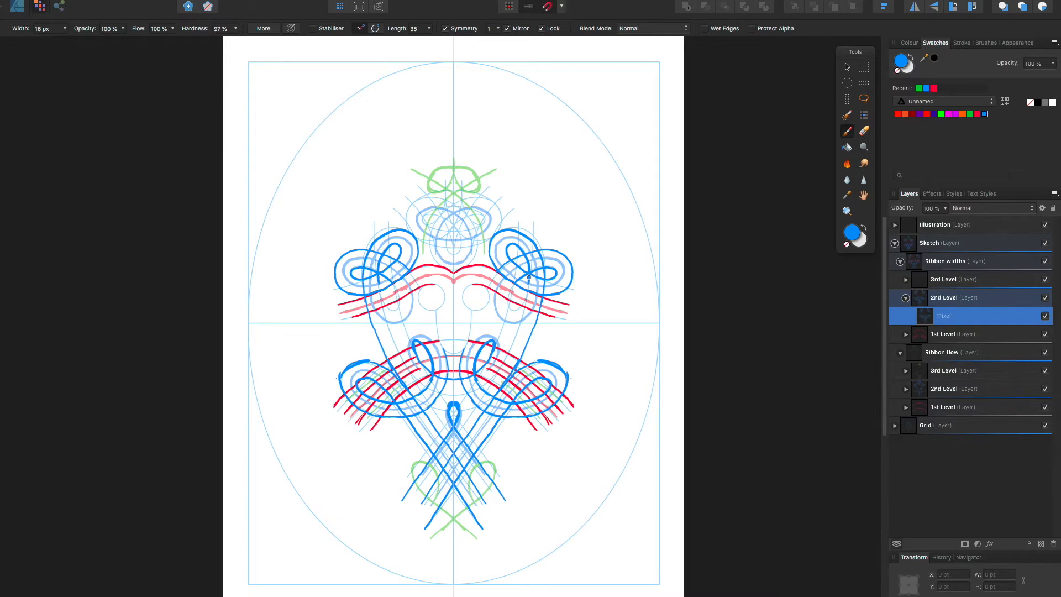
{"action": "mouse_move", "coordinate": [529, 283]}
{"action": "left_mouse_down"}
{"action": "mouse_move", "coordinate": [518, 305]}
{"action": "mouse_move", "coordinate": [505, 299]}
{"action": "left_mouse_up"}
{"action": "key", "text": "super+z"}
{"action": "left_click_drag", "start_coordinate": [504, 299], "coordinate": [528, 286]}
Paint the inner and outer blue edges of the top central loops, reworking strokes until they follow the flow lines
{"action": "mouse_move", "coordinate": [462, 216]}
{"action": "left_mouse_down"}
{"action": "mouse_move", "coordinate": [474, 217]}
{"action": "mouse_move", "coordinate": [455, 251]}
{"action": "mouse_move", "coordinate": [485, 216]}
{"action": "mouse_move", "coordinate": [476, 225]}
{"action": "mouse_move", "coordinate": [465, 208]}
{"action": "left_mouse_up"}
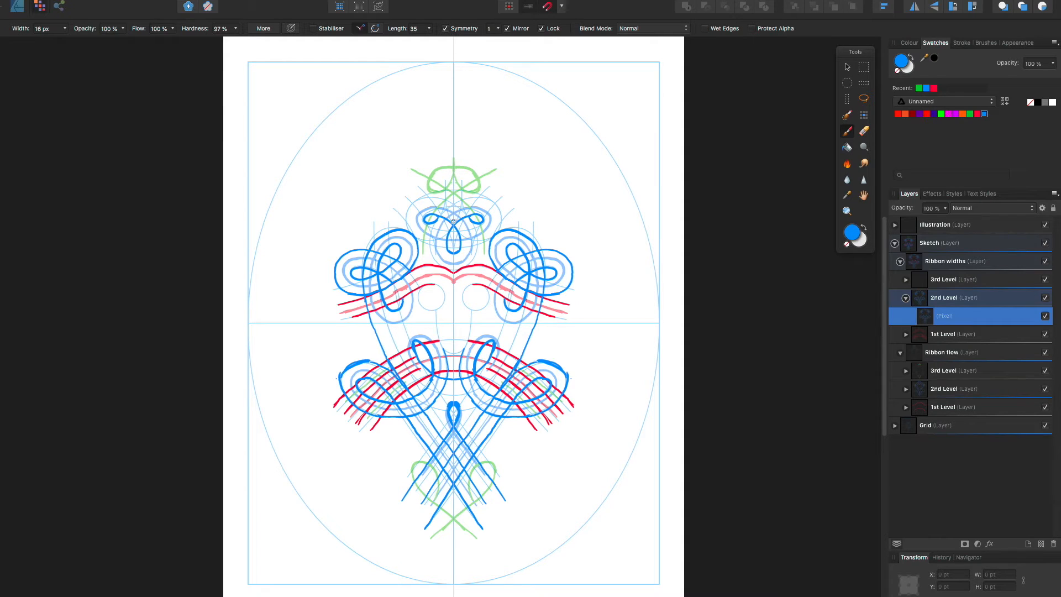
{"action": "key", "text": "ctrl+z"}
{"action": "mouse_move", "coordinate": [467, 218]}
{"action": "left_mouse_down"}
{"action": "mouse_move", "coordinate": [483, 223]}
{"action": "mouse_move", "coordinate": [441, 227]}
{"action": "left_mouse_up"}
{"action": "left_click_drag", "start_coordinate": [454, 200], "coordinate": [479, 196]}
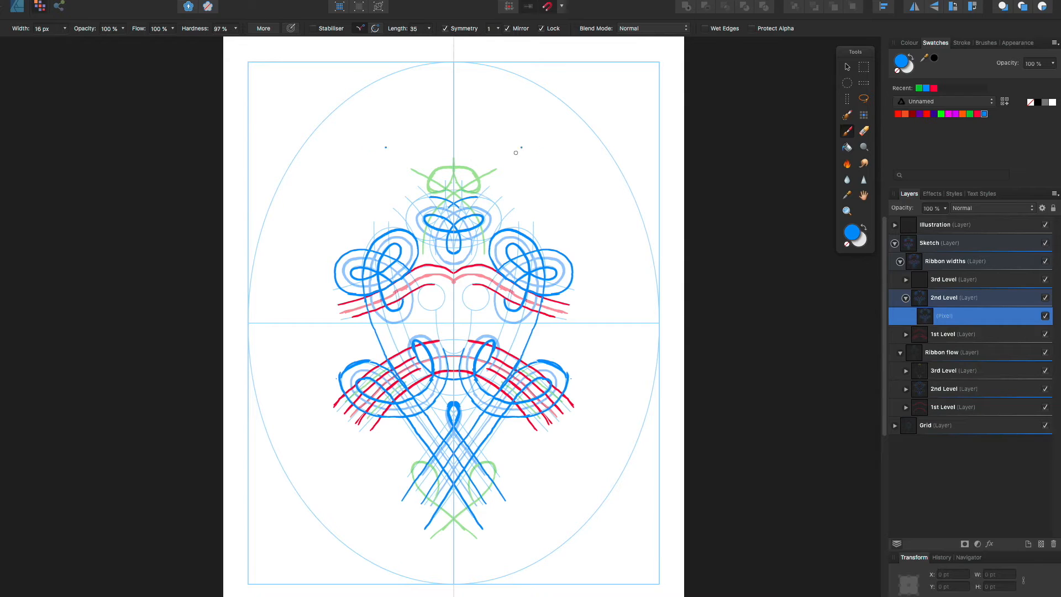
{"action": "key", "text": "ctrl+z"}
{"action": "mouse_move", "coordinate": [432, 247]}
{"action": "left_mouse_down"}
{"action": "mouse_move", "coordinate": [442, 216]}
{"action": "mouse_move", "coordinate": [469, 200]}
{"action": "mouse_move", "coordinate": [499, 218]}
{"action": "mouse_move", "coordinate": [493, 238]}
{"action": "mouse_move", "coordinate": [448, 238]}
{"action": "left_mouse_up"}
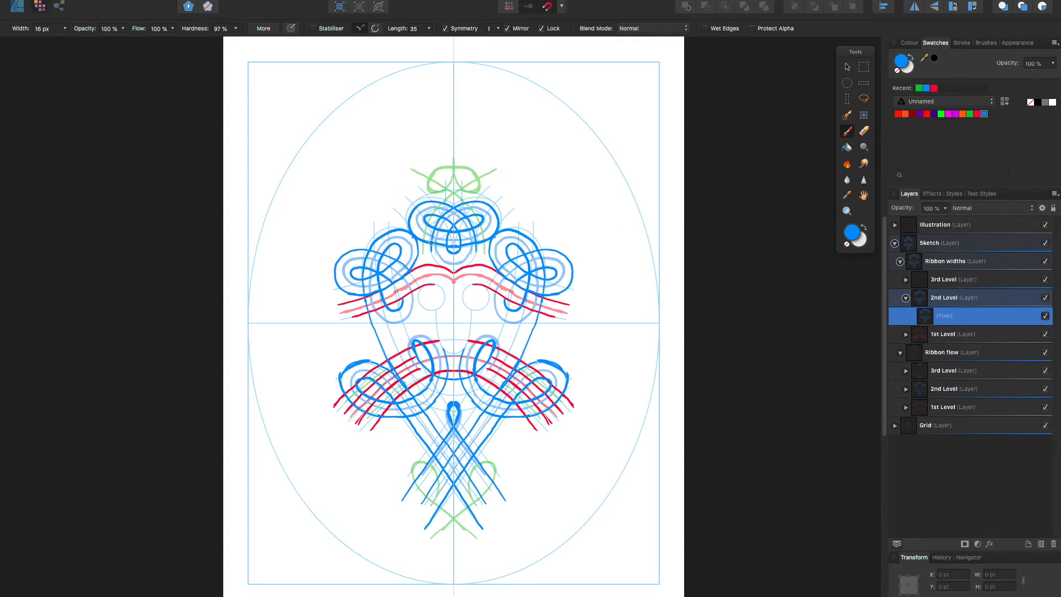
Replace the pixel layer inside the 3rd Level of Ribbon widths with a new one and set the brush colour to green
{"action": "left_click", "coordinate": [906, 298]}
{"action": "left_click", "coordinate": [906, 279]}
{"action": "left_click", "coordinate": [956, 299]}
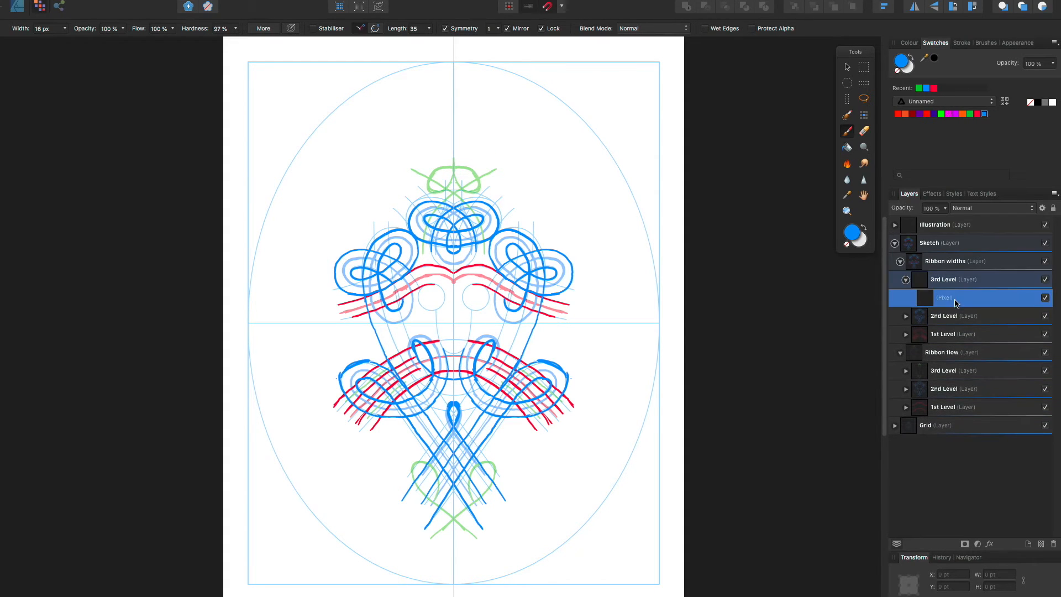
{"action": "left_click", "coordinate": [1054, 545]}
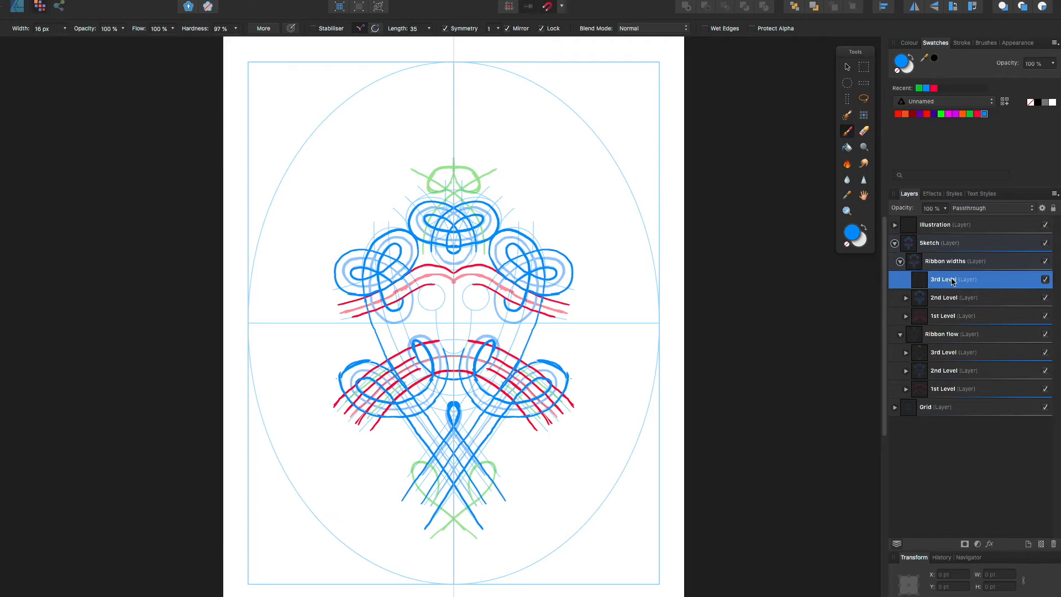
{"action": "left_click", "coordinate": [1041, 544]}
{"action": "left_click", "coordinate": [971, 114]}
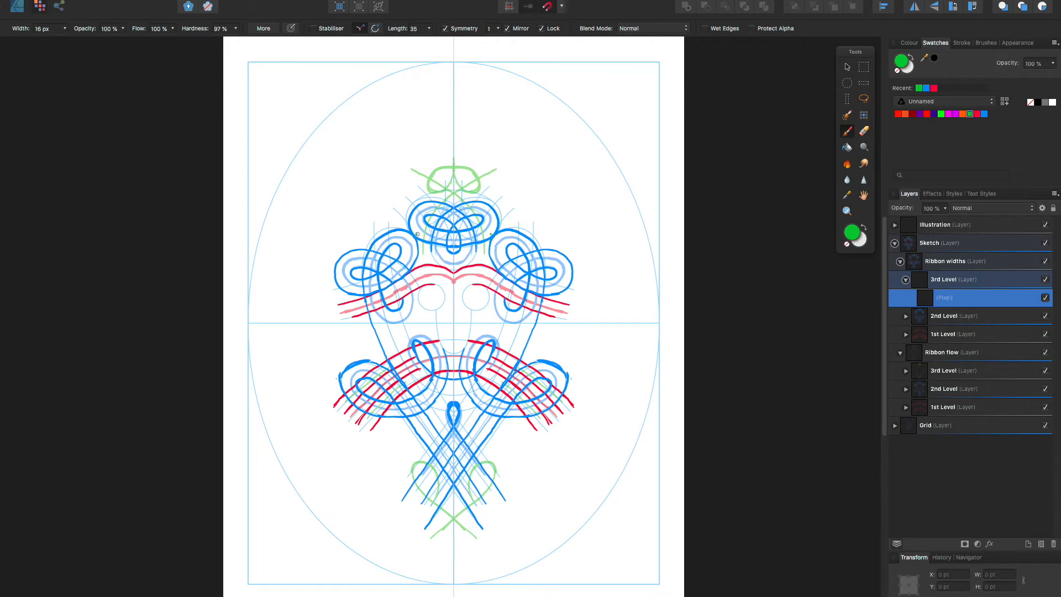
Paint the mirrored green ribbon edges of the crown, with crossing bands fanning outward and rounded loops around their crossing
{"action": "mouse_move", "coordinate": [414, 245]}
{"action": "left_mouse_down"}
{"action": "mouse_move", "coordinate": [448, 184]}
{"action": "mouse_move", "coordinate": [517, 141]}
{"action": "left_mouse_up"}
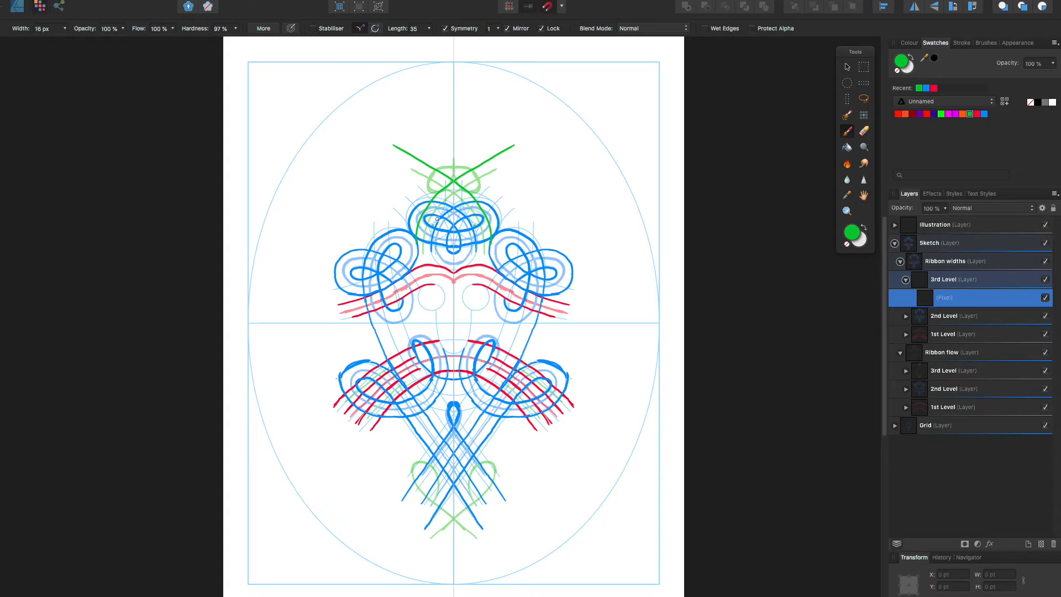
{"action": "left_click_drag", "start_coordinate": [443, 213], "coordinate": [530, 155]}
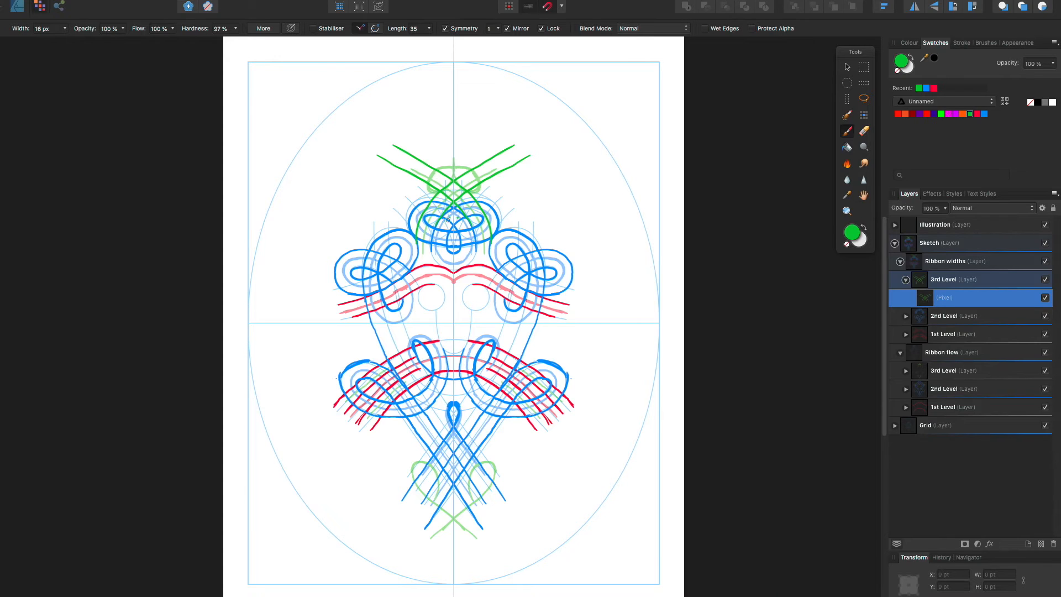
{"action": "mouse_move", "coordinate": [450, 155]}
{"action": "left_mouse_down"}
{"action": "mouse_move", "coordinate": [416, 174]}
{"action": "mouse_move", "coordinate": [420, 193]}
{"action": "mouse_move", "coordinate": [453, 187]}
{"action": "mouse_move", "coordinate": [453, 172]}
{"action": "mouse_move", "coordinate": [439, 170]}
{"action": "mouse_move", "coordinate": [453, 167]}
{"action": "mouse_move", "coordinate": [428, 184]}
{"action": "mouse_move", "coordinate": [446, 173]}
{"action": "mouse_move", "coordinate": [446, 137]}
{"action": "mouse_move", "coordinate": [458, 163]}
{"action": "left_mouse_up"}
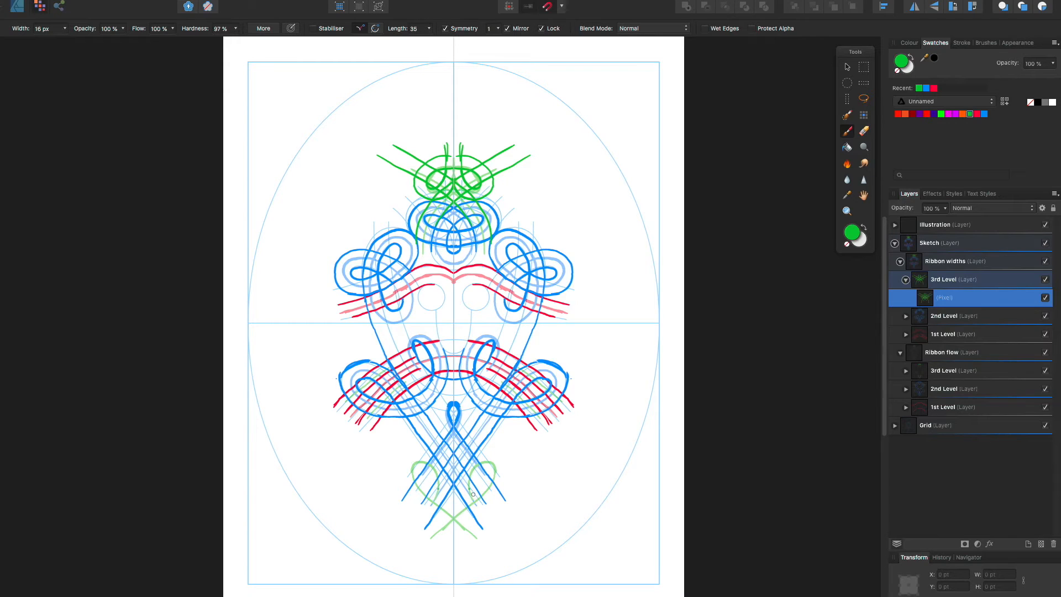
Paint the mirrored green inner and outer edges of the heart-shaped curls at the foot, with their tails crossing below
{"action": "mouse_move", "coordinate": [472, 493]}
{"action": "left_mouse_down"}
{"action": "mouse_move", "coordinate": [472, 469]}
{"action": "mouse_move", "coordinate": [491, 445]}
{"action": "mouse_move", "coordinate": [570, 411]}
{"action": "mouse_move", "coordinate": [469, 485]}
{"action": "mouse_move", "coordinate": [489, 459]}
{"action": "left_mouse_up"}
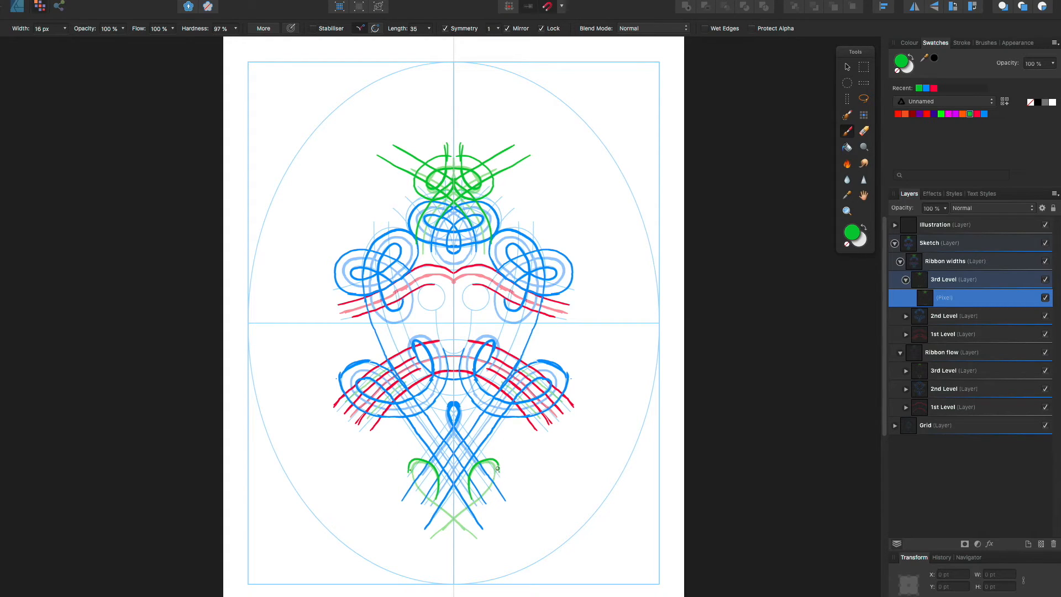
{"action": "mouse_move", "coordinate": [499, 468]}
{"action": "left_mouse_down"}
{"action": "mouse_move", "coordinate": [492, 491]}
{"action": "mouse_move", "coordinate": [475, 458]}
{"action": "mouse_move", "coordinate": [478, 492]}
{"action": "mouse_move", "coordinate": [491, 473]}
{"action": "left_mouse_up"}
{"action": "left_click_drag", "start_coordinate": [501, 480], "coordinate": [435, 544]}
{"action": "key", "text": "ctrl+z"}
{"action": "left_click_drag", "start_coordinate": [498, 481], "coordinate": [440, 537]}
{"action": "left_click_drag", "start_coordinate": [493, 482], "coordinate": [434, 537]}
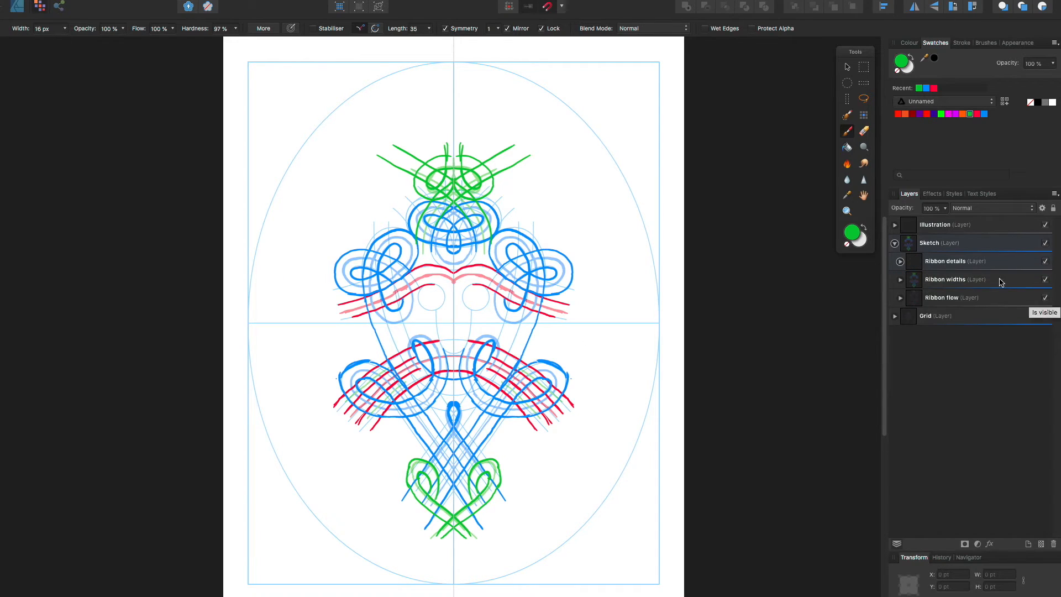
Hide the Ribbon flow layer and lower the Ribbon widths layer's opacity to 50%
{"action": "left_click", "coordinate": [1046, 299]}
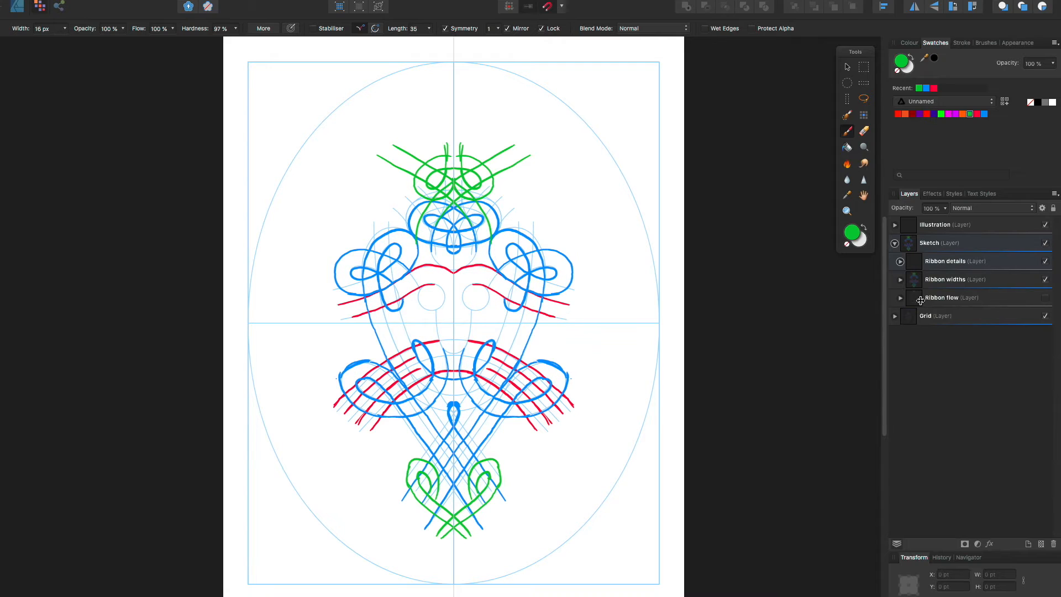
{"action": "left_click", "coordinate": [995, 280]}
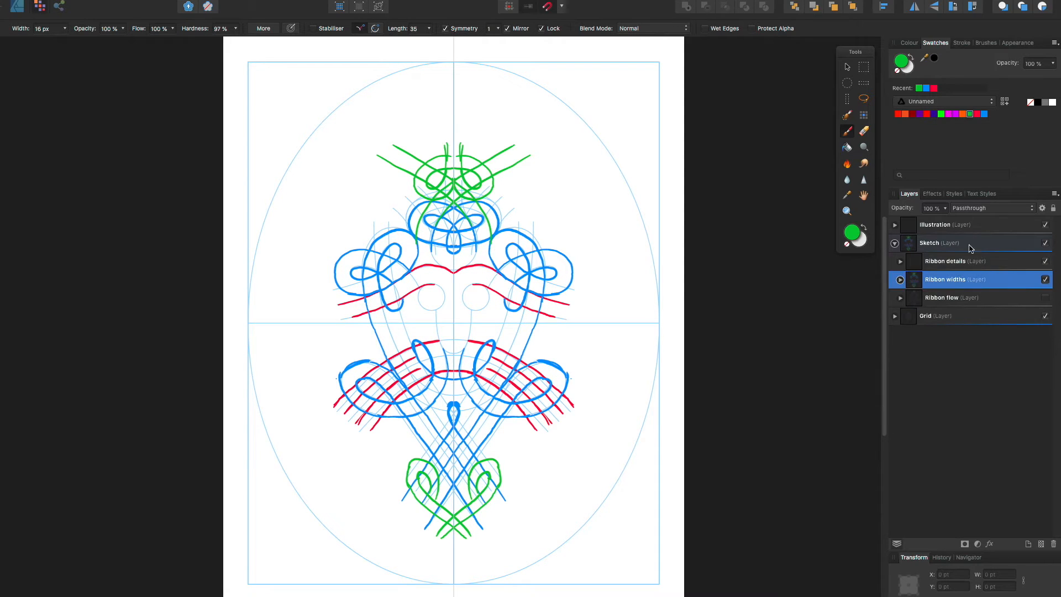
{"action": "left_click", "coordinate": [945, 208]}
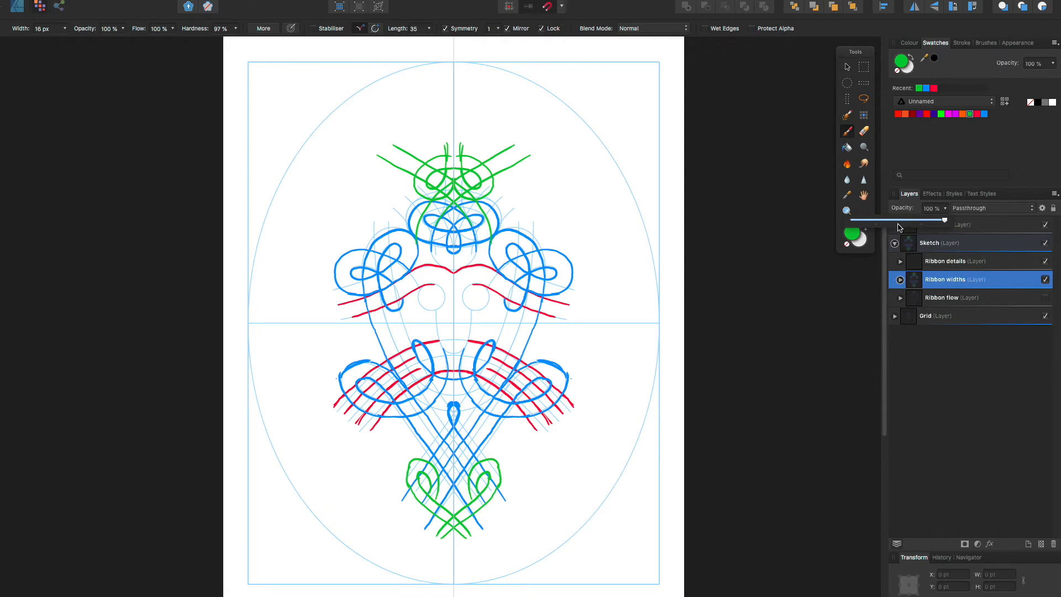
{"action": "left_click", "coordinate": [899, 221]}
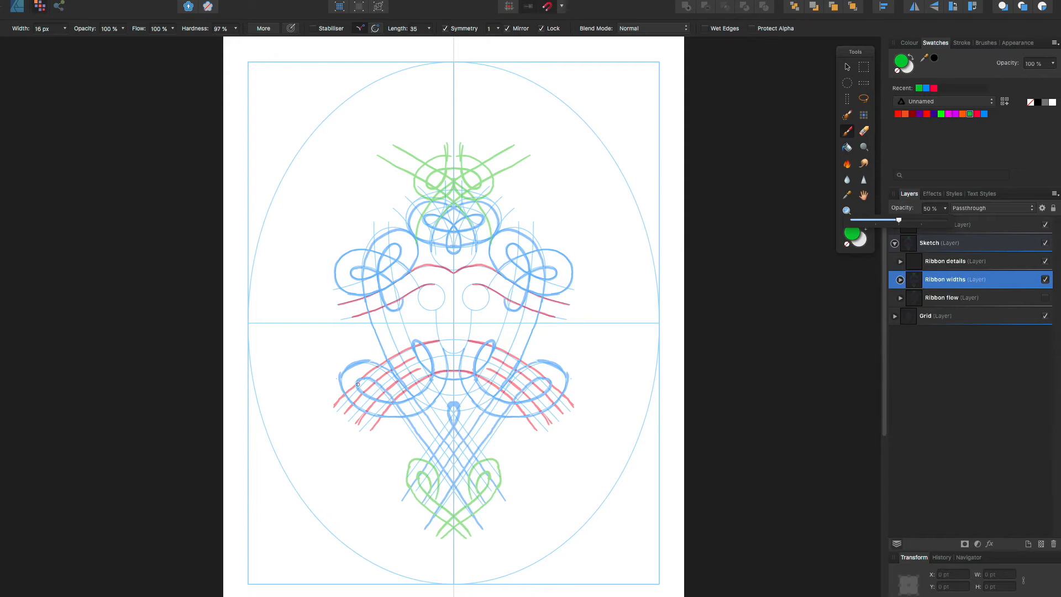
On the 1st Level pixel layer of Ribbon details, paint two red circles joined by short lines above a rounded drop shape
{"action": "left_click", "coordinate": [897, 264]}
{"action": "left_click", "coordinate": [896, 262]}
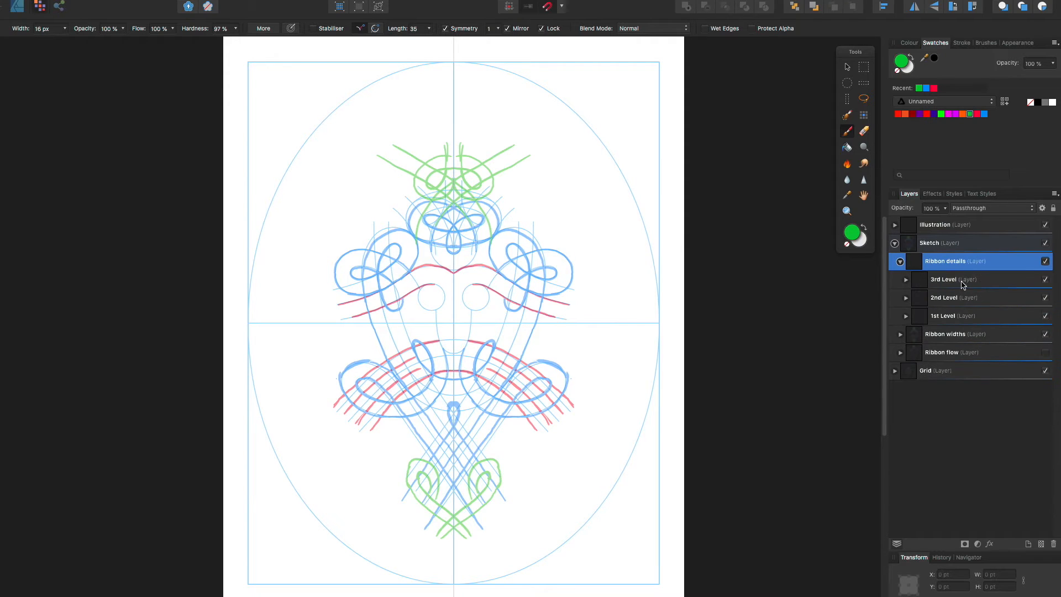
{"action": "left_click", "coordinate": [906, 316]}
{"action": "left_click", "coordinate": [978, 338]}
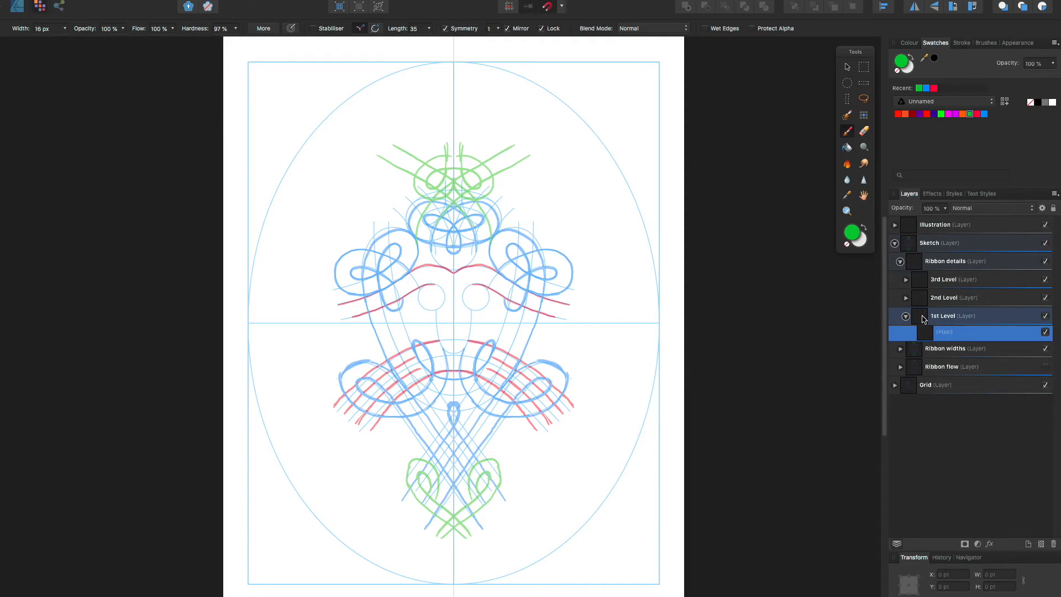
{"action": "left_click", "coordinate": [977, 113]}
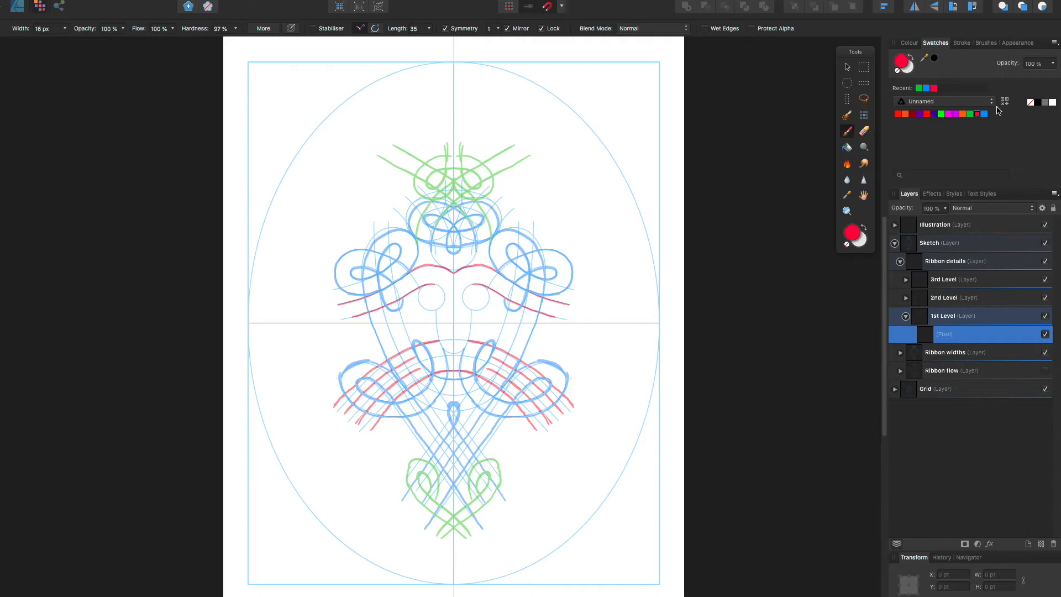
{"action": "mouse_move", "coordinate": [474, 284]}
{"action": "left_mouse_down"}
{"action": "mouse_move", "coordinate": [469, 306]}
{"action": "mouse_move", "coordinate": [462, 298]}
{"action": "mouse_move", "coordinate": [473, 311]}
{"action": "mouse_move", "coordinate": [489, 299]}
{"action": "mouse_move", "coordinate": [479, 284]}
{"action": "mouse_move", "coordinate": [460, 292]}
{"action": "left_mouse_up"}
{"action": "key", "text": "super+z"}
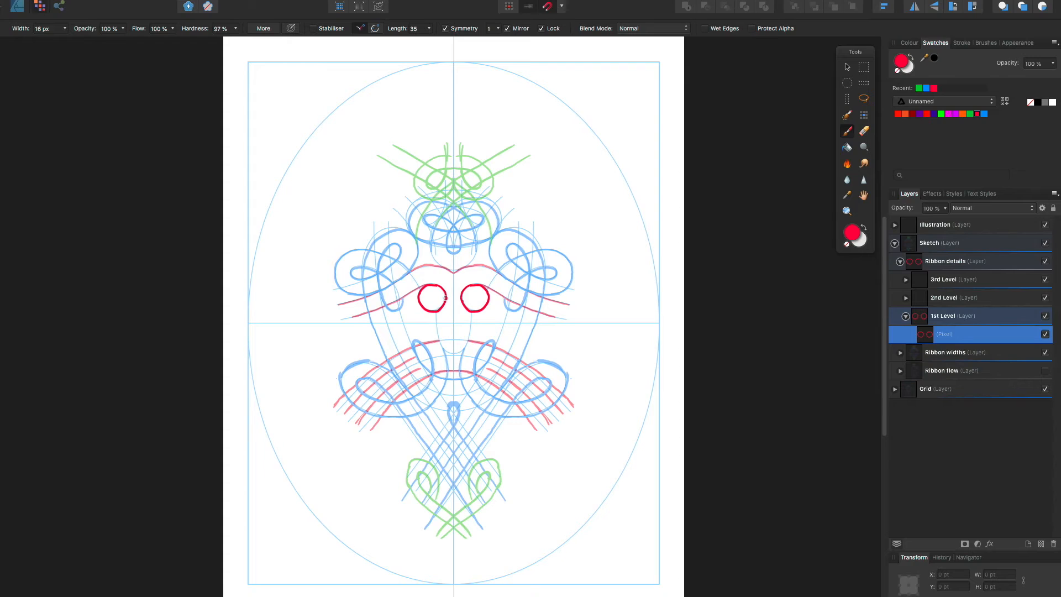
{"action": "mouse_move", "coordinate": [445, 304]}
{"action": "left_mouse_down"}
{"action": "mouse_move", "coordinate": [433, 336]}
{"action": "mouse_move", "coordinate": [452, 354]}
{"action": "left_mouse_up"}
{"action": "left_click_drag", "start_coordinate": [444, 289], "coordinate": [454, 292]}
{"action": "left_click", "coordinate": [467, 299]}
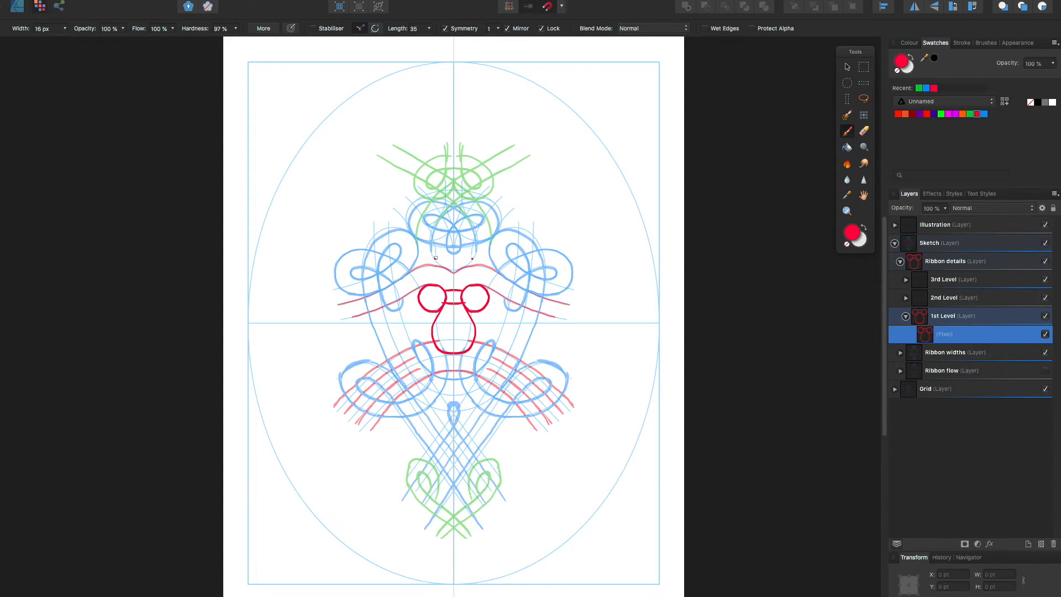
Paint the upper ribbon's mirrored red edges with small curls beside the circles, and extend its ends outward into scrolled tips
{"action": "mouse_move", "coordinate": [452, 271]}
{"action": "left_mouse_down"}
{"action": "mouse_move", "coordinate": [416, 269]}
{"action": "mouse_move", "coordinate": [335, 307]}
{"action": "left_mouse_up"}
{"action": "key", "text": "ctrl+z"}
{"action": "mouse_move", "coordinate": [416, 279]}
{"action": "left_mouse_down"}
{"action": "mouse_move", "coordinate": [403, 294]}
{"action": "mouse_move", "coordinate": [413, 305]}
{"action": "left_mouse_up"}
{"action": "left_click_drag", "start_coordinate": [451, 265], "coordinate": [329, 311]}
{"action": "left_click_drag", "start_coordinate": [405, 297], "coordinate": [322, 322]}
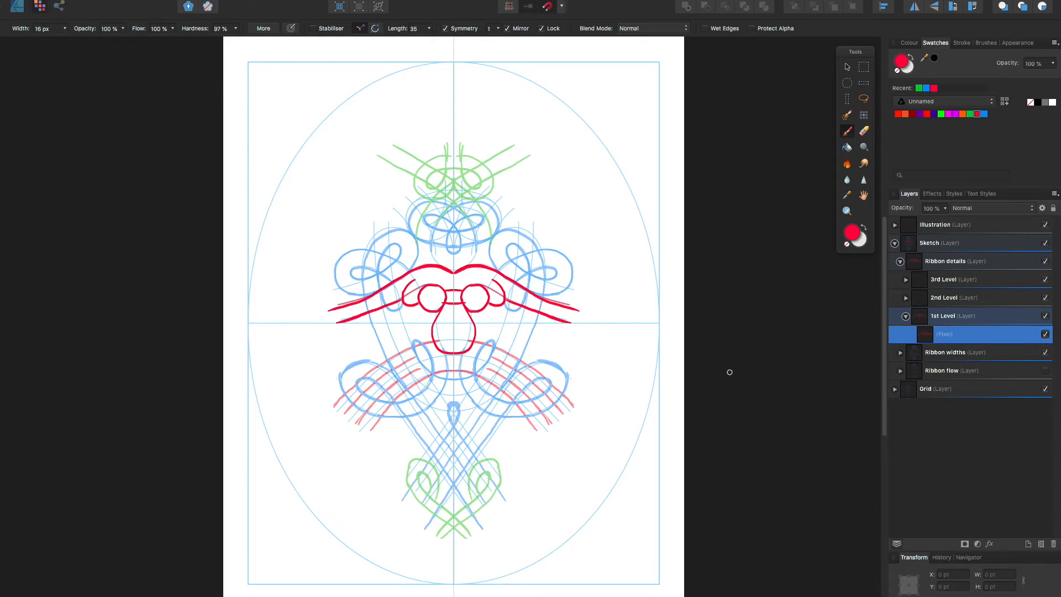
{"action": "mouse_move", "coordinate": [340, 307]}
{"action": "left_mouse_down"}
{"action": "mouse_move", "coordinate": [280, 307]}
{"action": "mouse_move", "coordinate": [309, 327]}
{"action": "mouse_move", "coordinate": [282, 321]}
{"action": "mouse_move", "coordinate": [347, 321]}
{"action": "left_mouse_up"}
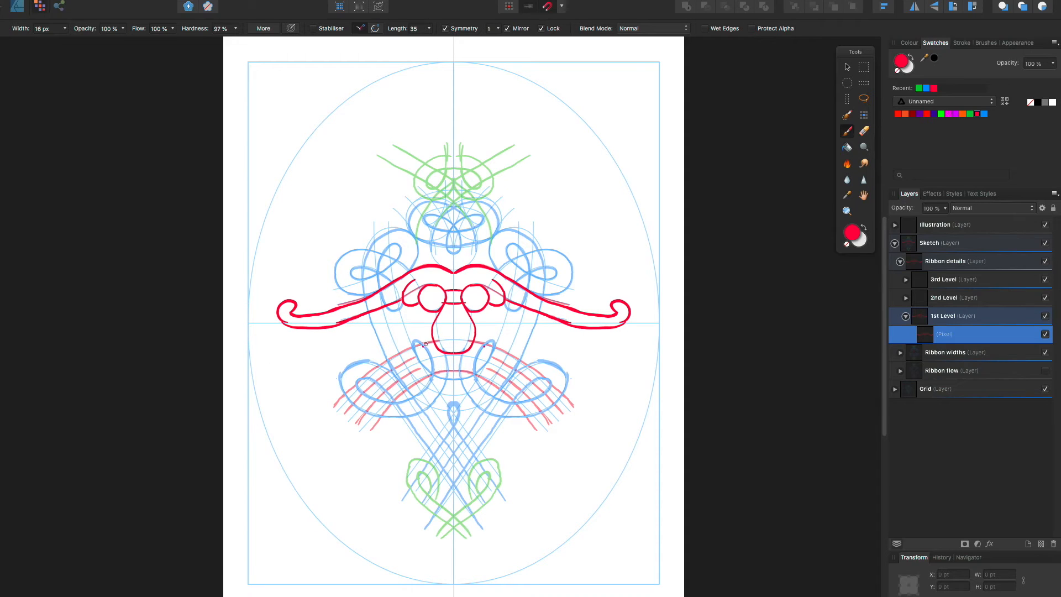
Paint the mirrored red outer and inner edges of the lower arch, redrawing the inner edge with a rounder curve
{"action": "mouse_move", "coordinate": [433, 342]}
{"action": "left_mouse_down"}
{"action": "mouse_move", "coordinate": [369, 372]}
{"action": "mouse_move", "coordinate": [328, 410]}
{"action": "left_mouse_up"}
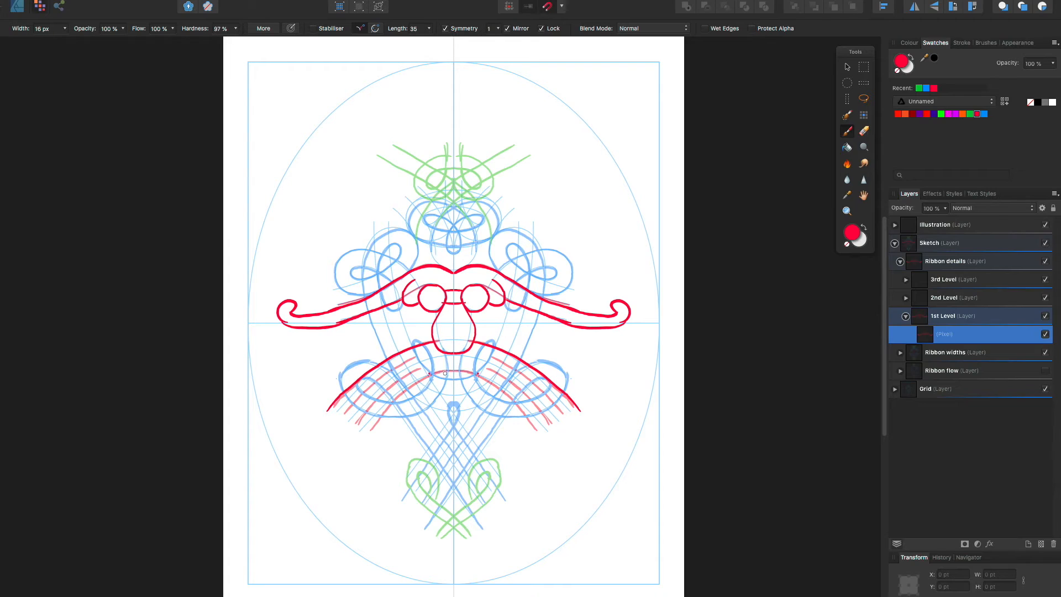
{"action": "mouse_move", "coordinate": [449, 371]}
{"action": "left_mouse_down"}
{"action": "mouse_move", "coordinate": [386, 411]}
{"action": "mouse_move", "coordinate": [388, 399]}
{"action": "mouse_move", "coordinate": [398, 396]}
{"action": "mouse_move", "coordinate": [379, 426]}
{"action": "left_mouse_up"}
{"action": "key", "text": "ctrl+z"}
{"action": "left_click_drag", "start_coordinate": [405, 389], "coordinate": [380, 430]}
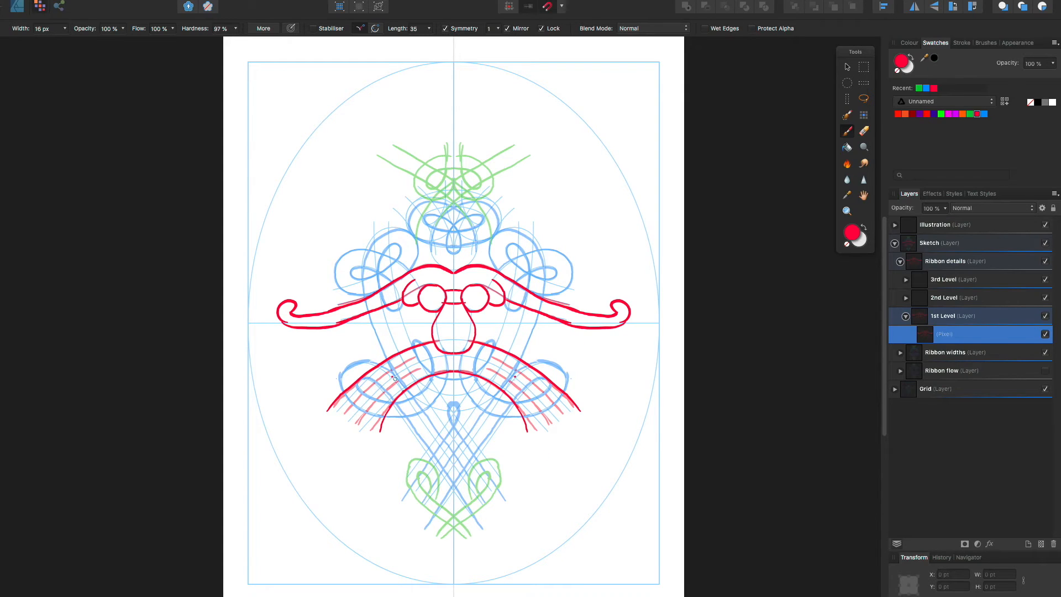
Paint two mirrored red split lines along each arm of the lower arch, redrawing them until they follow the faded guides
{"action": "left_click_drag", "start_coordinate": [428, 365], "coordinate": [349, 437]}
{"action": "key", "text": "ctrl+z"}
{"action": "mouse_move", "coordinate": [419, 357]}
{"action": "left_mouse_down"}
{"action": "mouse_move", "coordinate": [365, 391]}
{"action": "mouse_move", "coordinate": [338, 425]}
{"action": "left_mouse_up"}
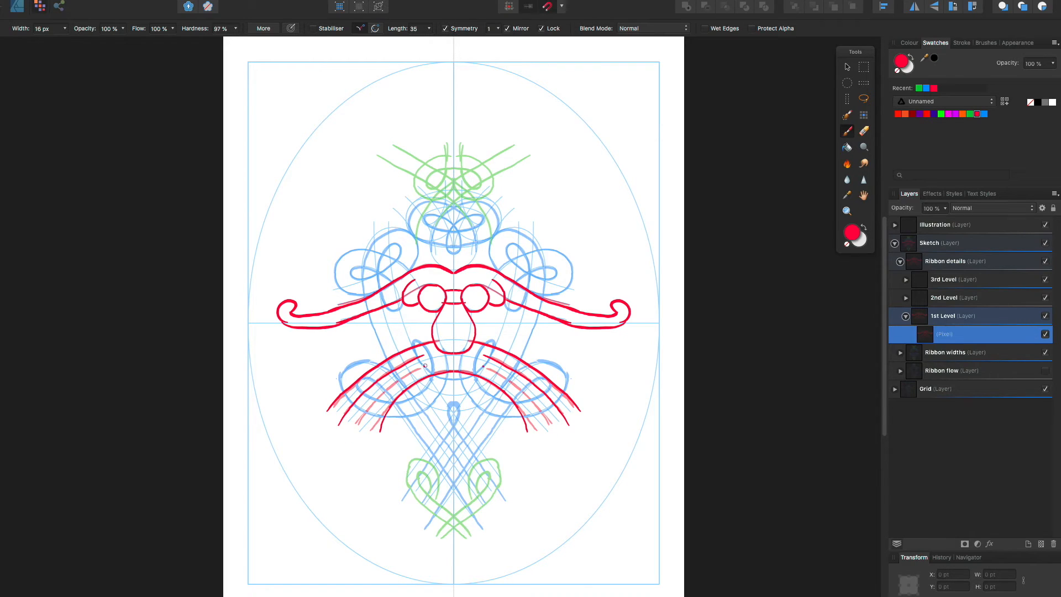
{"action": "left_click_drag", "start_coordinate": [424, 365], "coordinate": [356, 427]}
{"action": "key", "text": "ctrl+z"}
{"action": "left_click_drag", "start_coordinate": [428, 363], "coordinate": [360, 429]}
{"action": "key", "text": "ctrl+z"}
{"action": "left_click_drag", "start_coordinate": [424, 366], "coordinate": [359, 430]}
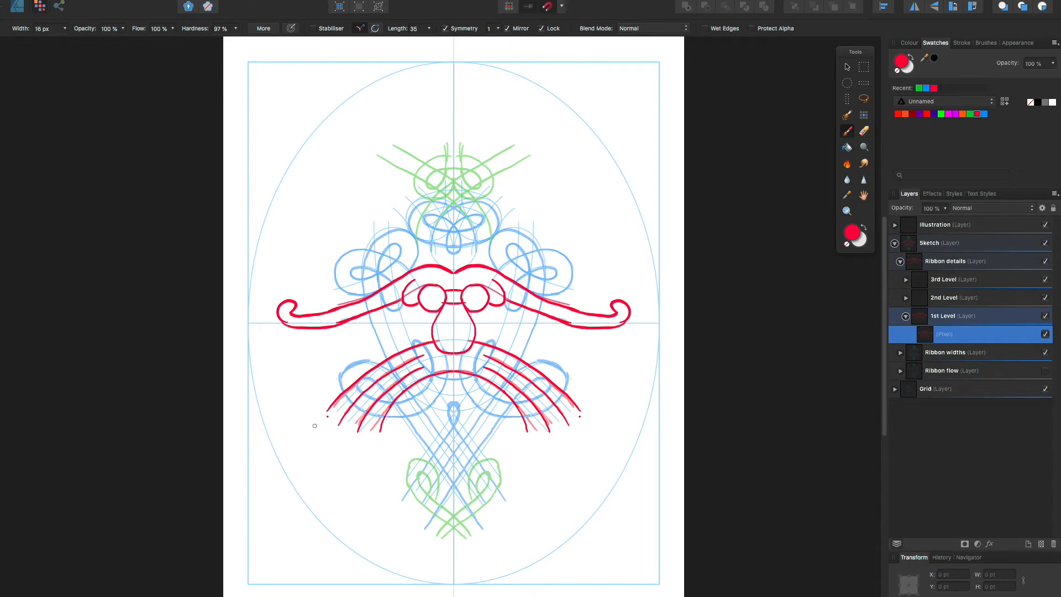
Extend the lower arch's split ribbons into three red scrolled tips on each side, reworking faulty strokes
{"action": "mouse_move", "coordinate": [335, 400]}
{"action": "left_mouse_down"}
{"action": "mouse_move", "coordinate": [294, 434]}
{"action": "mouse_move", "coordinate": [286, 427]}
{"action": "mouse_move", "coordinate": [283, 444]}
{"action": "mouse_move", "coordinate": [340, 423]}
{"action": "mouse_move", "coordinate": [295, 479]}
{"action": "mouse_move", "coordinate": [349, 466]}
{"action": "mouse_move", "coordinate": [306, 482]}
{"action": "mouse_move", "coordinate": [356, 434]}
{"action": "mouse_move", "coordinate": [326, 494]}
{"action": "left_mouse_up"}
{"action": "key", "text": "super+z"}
{"action": "key", "text": "super+z"}
{"action": "mouse_move", "coordinate": [387, 415]}
{"action": "left_mouse_down"}
{"action": "mouse_move", "coordinate": [379, 447]}
{"action": "mouse_move", "coordinate": [324, 504]}
{"action": "mouse_move", "coordinate": [338, 492]}
{"action": "left_mouse_up"}
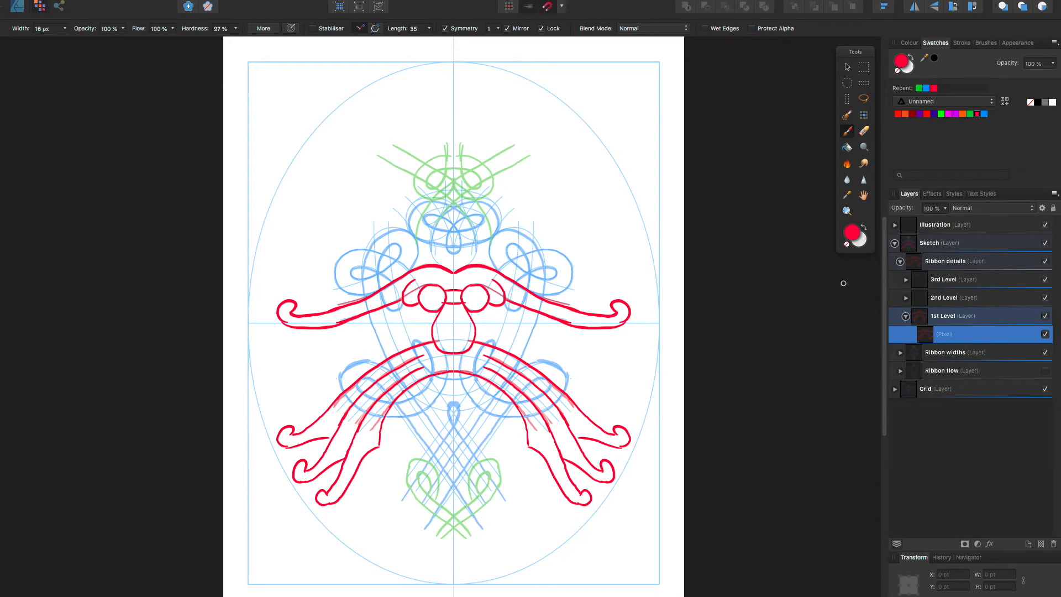
On the 2nd Level pixel layer, paint mirrored blue ribbon edges from beneath the nose shape around the outside of the lower side loops
{"action": "left_click", "coordinate": [907, 316]}
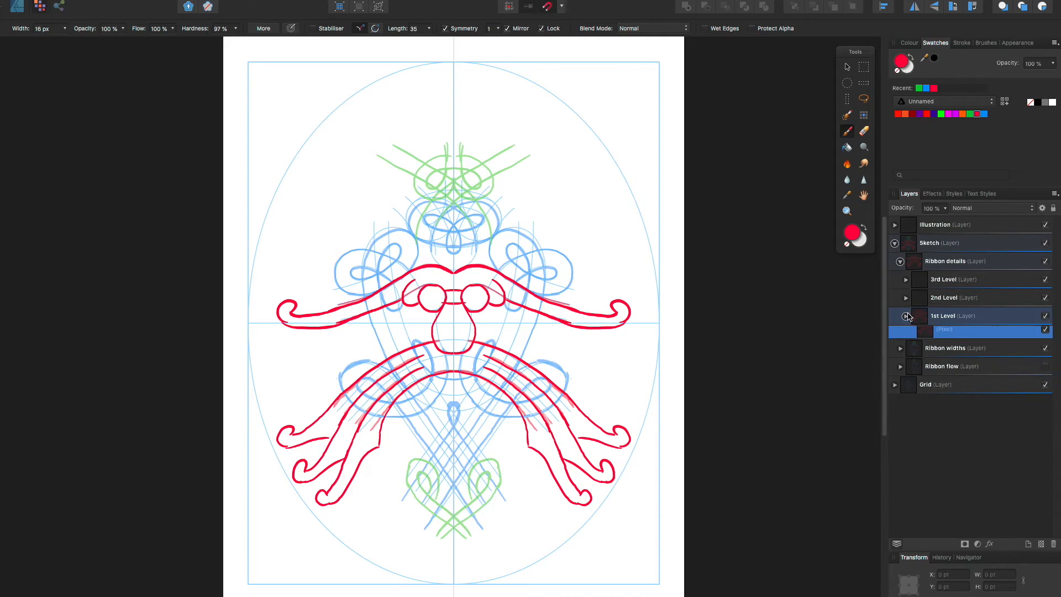
{"action": "left_click", "coordinate": [906, 298]}
{"action": "left_click", "coordinate": [964, 316]}
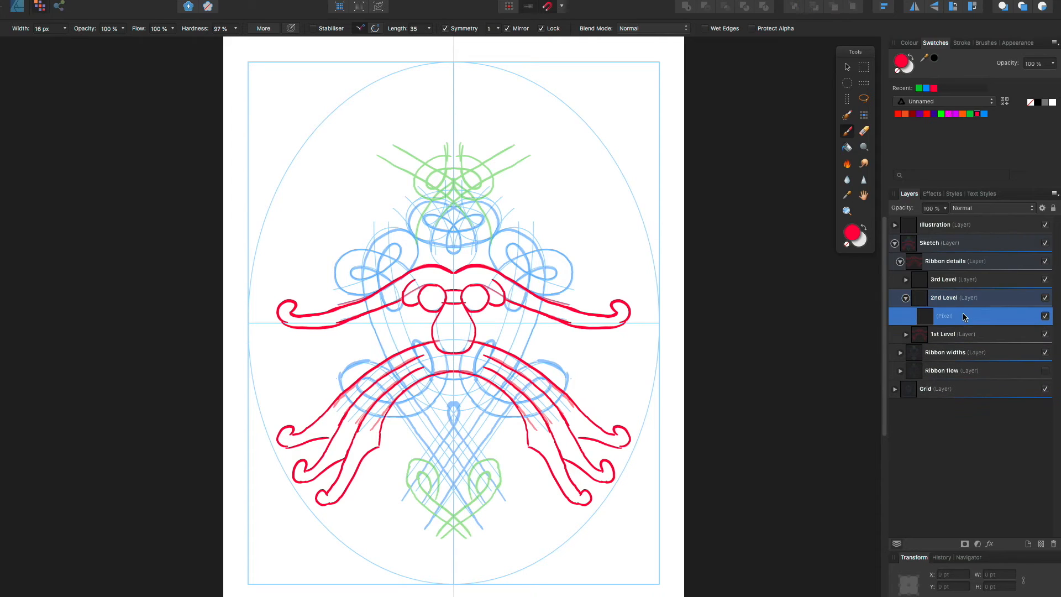
{"action": "left_click", "coordinate": [985, 114]}
{"action": "left_click_drag", "start_coordinate": [461, 350], "coordinate": [460, 392]}
{"action": "key", "text": "super+z"}
{"action": "left_click_drag", "start_coordinate": [469, 349], "coordinate": [471, 399]}
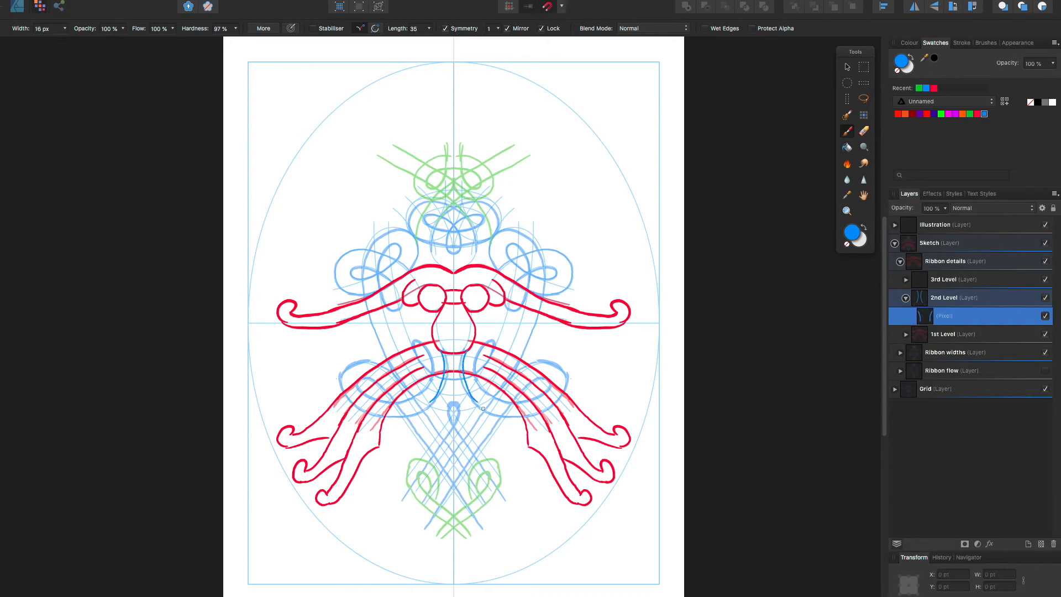
{"action": "key", "text": "super+z"}
{"action": "left_click_drag", "start_coordinate": [465, 352], "coordinate": [474, 404]}
{"action": "mouse_move", "coordinate": [480, 408]}
{"action": "left_mouse_down"}
{"action": "mouse_move", "coordinate": [523, 419]}
{"action": "mouse_move", "coordinate": [566, 388]}
{"action": "mouse_move", "coordinate": [569, 371]}
{"action": "mouse_move", "coordinate": [557, 365]}
{"action": "mouse_move", "coordinate": [569, 373]}
{"action": "left_mouse_up"}
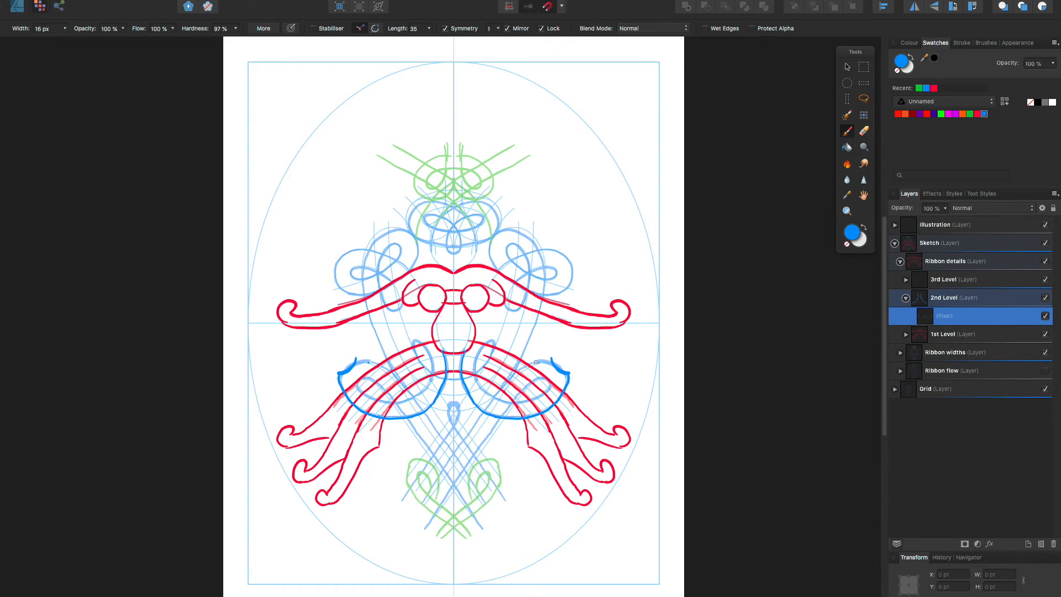
Paint the mirrored blue edges closing the side loops and crossing below the centre, plus the inner loops and the curve joining them
{"action": "mouse_move", "coordinate": [551, 358]}
{"action": "left_mouse_down"}
{"action": "mouse_move", "coordinate": [487, 396]}
{"action": "mouse_move", "coordinate": [551, 364]}
{"action": "mouse_move", "coordinate": [511, 382]}
{"action": "mouse_move", "coordinate": [542, 361]}
{"action": "mouse_move", "coordinate": [541, 375]}
{"action": "mouse_move", "coordinate": [554, 364]}
{"action": "mouse_move", "coordinate": [546, 377]}
{"action": "mouse_move", "coordinate": [561, 371]}
{"action": "mouse_move", "coordinate": [491, 400]}
{"action": "mouse_move", "coordinate": [429, 491]}
{"action": "left_mouse_up"}
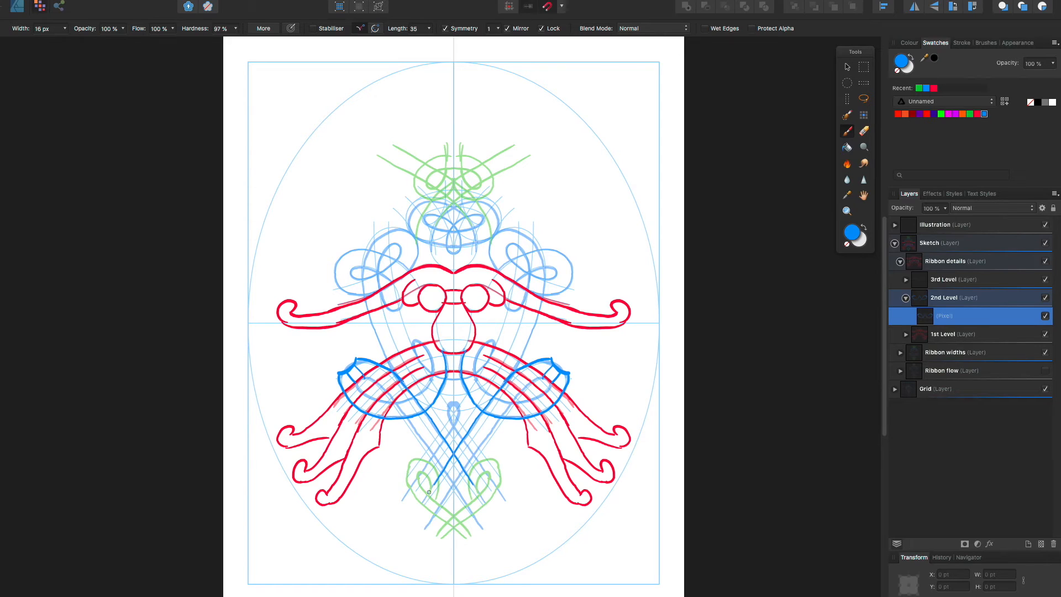
{"action": "mouse_move", "coordinate": [482, 369]}
{"action": "left_mouse_down"}
{"action": "mouse_move", "coordinate": [473, 378]}
{"action": "mouse_move", "coordinate": [497, 354]}
{"action": "mouse_move", "coordinate": [485, 348]}
{"action": "left_mouse_up"}
{"action": "key", "text": "super+z"}
{"action": "mouse_move", "coordinate": [452, 378]}
{"action": "left_mouse_down"}
{"action": "mouse_move", "coordinate": [489, 362]}
{"action": "mouse_move", "coordinate": [499, 329]}
{"action": "mouse_move", "coordinate": [495, 347]}
{"action": "mouse_move", "coordinate": [478, 349]}
{"action": "mouse_move", "coordinate": [496, 336]}
{"action": "mouse_move", "coordinate": [480, 331]}
{"action": "mouse_move", "coordinate": [493, 341]}
{"action": "mouse_move", "coordinate": [476, 380]}
{"action": "left_mouse_up"}
{"action": "key", "text": "super+z"}
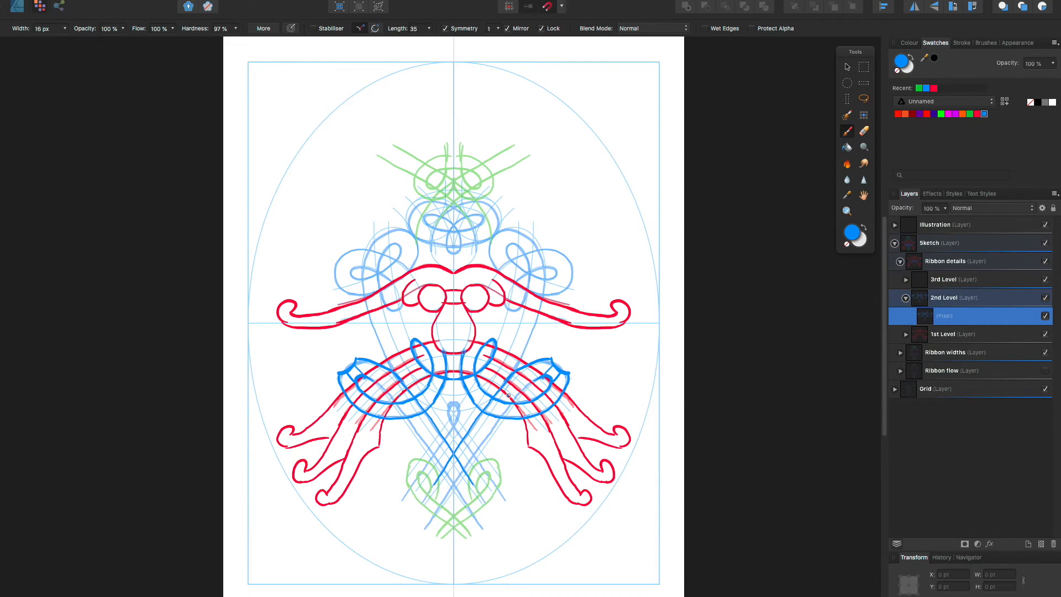
Erase the upper outer edges of the blue side loops and repaint them with pointed, flared tips
{"action": "left_click", "coordinate": [864, 131]}
{"action": "mouse_move", "coordinate": [542, 379]}
{"action": "left_mouse_down"}
{"action": "mouse_move", "coordinate": [551, 359]}
{"action": "mouse_move", "coordinate": [526, 372]}
{"action": "mouse_move", "coordinate": [575, 379]}
{"action": "mouse_move", "coordinate": [546, 373]}
{"action": "mouse_move", "coordinate": [512, 407]}
{"action": "left_mouse_up"}
{"action": "key", "text": "b"}
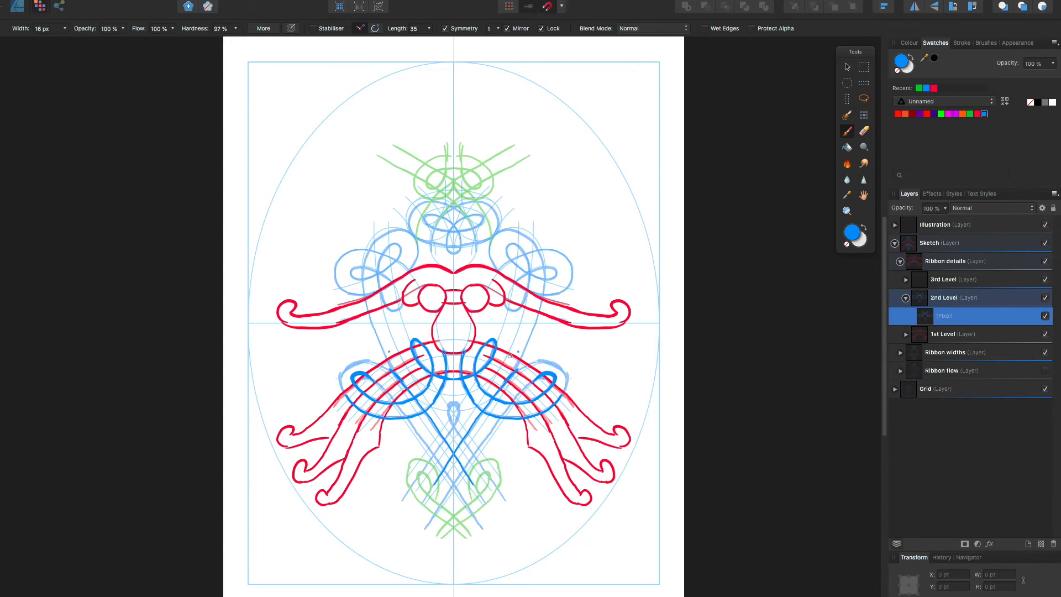
{"action": "mouse_move", "coordinate": [516, 369]}
{"action": "left_mouse_down"}
{"action": "mouse_move", "coordinate": [562, 352]}
{"action": "mouse_move", "coordinate": [569, 376]}
{"action": "mouse_move", "coordinate": [547, 396]}
{"action": "mouse_move", "coordinate": [549, 371]}
{"action": "left_mouse_up"}
{"action": "left_click_drag", "start_coordinate": [562, 370], "coordinate": [555, 377]}
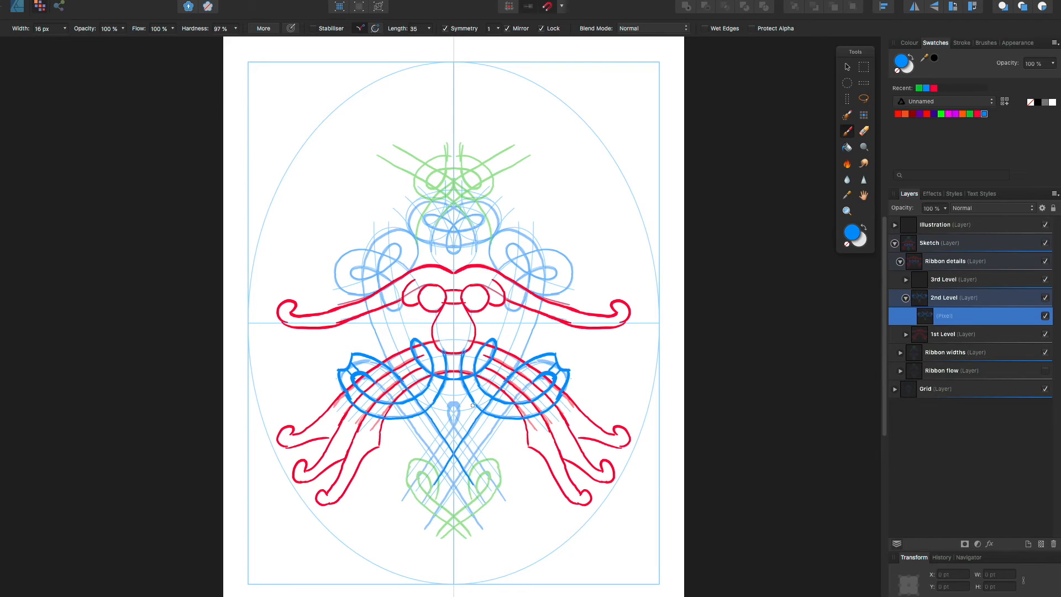
Paint the second mirrored blue edge of the crossing ribbons and extend it below the crossing, removing the trial loops at its ends
{"action": "left_click_drag", "start_coordinate": [534, 379], "coordinate": [440, 497]}
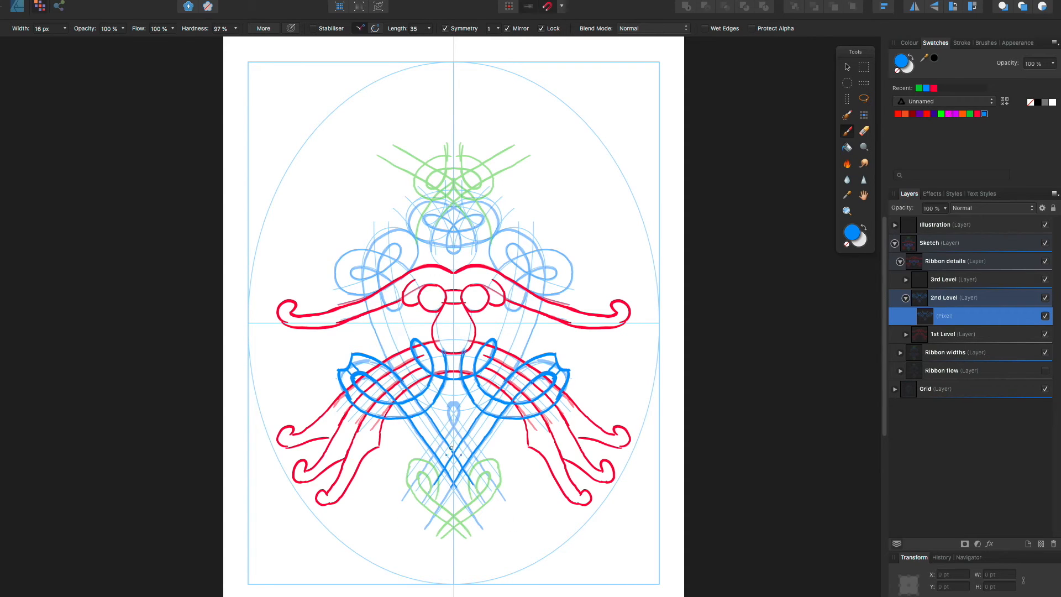
{"action": "left_click_drag", "start_coordinate": [442, 470], "coordinate": [392, 532]}
{"action": "key", "text": "ctrl+z"}
{"action": "left_click_drag", "start_coordinate": [442, 473], "coordinate": [409, 513]}
{"action": "mouse_move", "coordinate": [437, 506]}
{"action": "left_mouse_down"}
{"action": "mouse_move", "coordinate": [435, 467]}
{"action": "mouse_move", "coordinate": [420, 459]}
{"action": "mouse_move", "coordinate": [408, 467]}
{"action": "mouse_move", "coordinate": [422, 507]}
{"action": "left_mouse_up"}
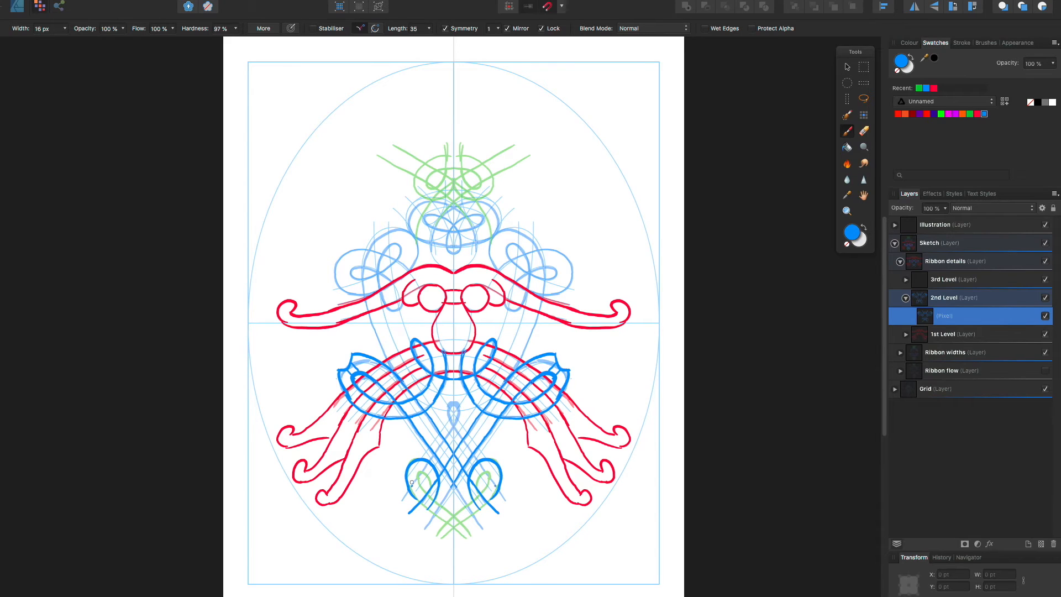
{"action": "key", "text": "ctrl+z"}
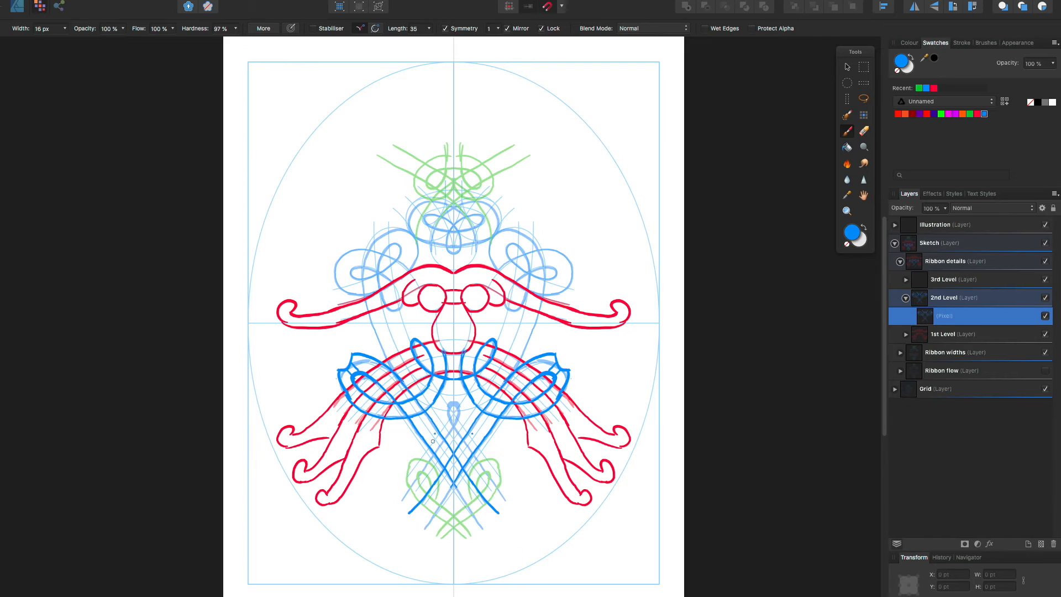
Paint the small blue central loop with its crossing ribbons, ending them in scrolled tips and curls over the lower green loops
{"action": "mouse_move", "coordinate": [453, 424]}
{"action": "left_mouse_down"}
{"action": "mouse_move", "coordinate": [390, 506]}
{"action": "mouse_move", "coordinate": [399, 542]}
{"action": "mouse_move", "coordinate": [379, 495]}
{"action": "mouse_move", "coordinate": [368, 500]}
{"action": "mouse_move", "coordinate": [391, 521]}
{"action": "mouse_move", "coordinate": [375, 522]}
{"action": "mouse_move", "coordinate": [394, 512]}
{"action": "mouse_move", "coordinate": [365, 566]}
{"action": "left_mouse_up"}
{"action": "mouse_move", "coordinate": [419, 507]}
{"action": "left_mouse_down"}
{"action": "mouse_move", "coordinate": [362, 560]}
{"action": "mouse_move", "coordinate": [350, 555]}
{"action": "left_mouse_up"}
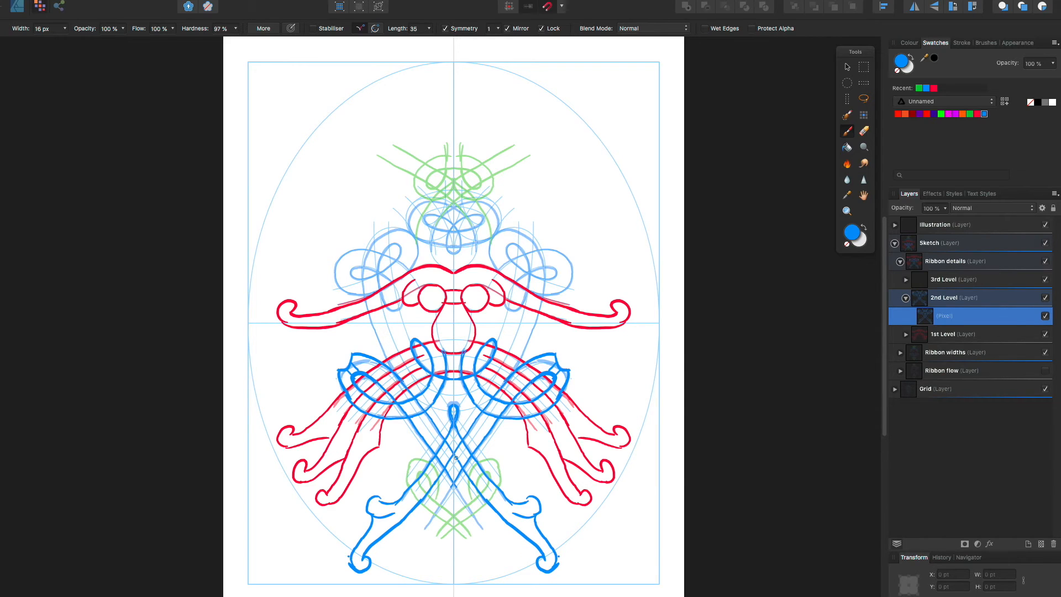
{"action": "mouse_move", "coordinate": [434, 512]}
{"action": "left_mouse_down"}
{"action": "mouse_move", "coordinate": [404, 551]}
{"action": "mouse_move", "coordinate": [404, 577]}
{"action": "mouse_move", "coordinate": [395, 569]}
{"action": "left_mouse_up"}
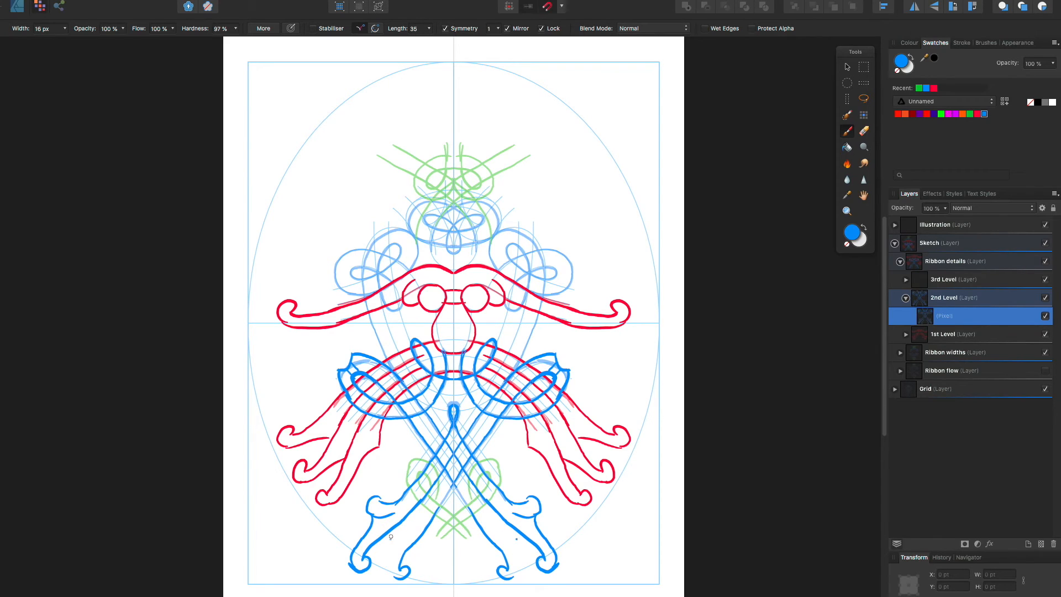
{"action": "mouse_move", "coordinate": [397, 522]}
{"action": "left_mouse_down"}
{"action": "mouse_move", "coordinate": [389, 564]}
{"action": "mouse_move", "coordinate": [405, 579]}
{"action": "left_mouse_up"}
{"action": "mouse_move", "coordinate": [417, 522]}
{"action": "left_mouse_down"}
{"action": "mouse_move", "coordinate": [437, 476]}
{"action": "mouse_move", "coordinate": [411, 461]}
{"action": "mouse_move", "coordinate": [403, 476]}
{"action": "mouse_move", "coordinate": [423, 498]}
{"action": "mouse_move", "coordinate": [415, 476]}
{"action": "left_mouse_up"}
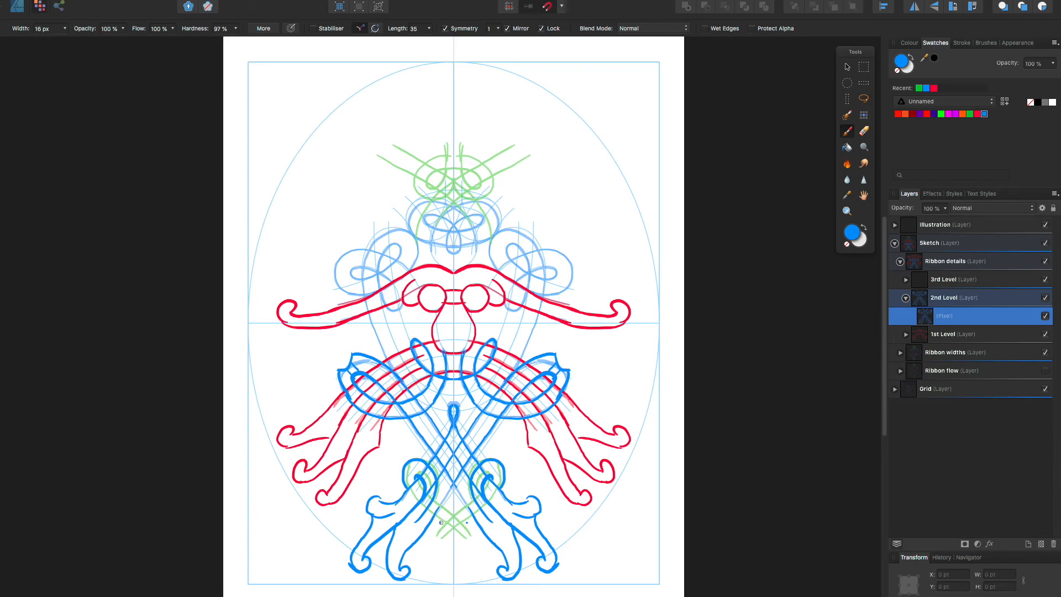
Paint the small crossed blue ribbons at the ornament's bottom centre, finishing them with mirrored scrolled tips
{"action": "mouse_move", "coordinate": [435, 518]}
{"action": "left_mouse_down"}
{"action": "mouse_move", "coordinate": [452, 546]}
{"action": "mouse_move", "coordinate": [468, 541]}
{"action": "mouse_move", "coordinate": [470, 575]}
{"action": "mouse_move", "coordinate": [480, 571]}
{"action": "left_mouse_up"}
{"action": "left_click", "coordinate": [475, 550]}
{"action": "mouse_move", "coordinate": [475, 550]}
{"action": "left_mouse_down"}
{"action": "mouse_move", "coordinate": [485, 552]}
{"action": "mouse_move", "coordinate": [475, 575]}
{"action": "left_mouse_up"}
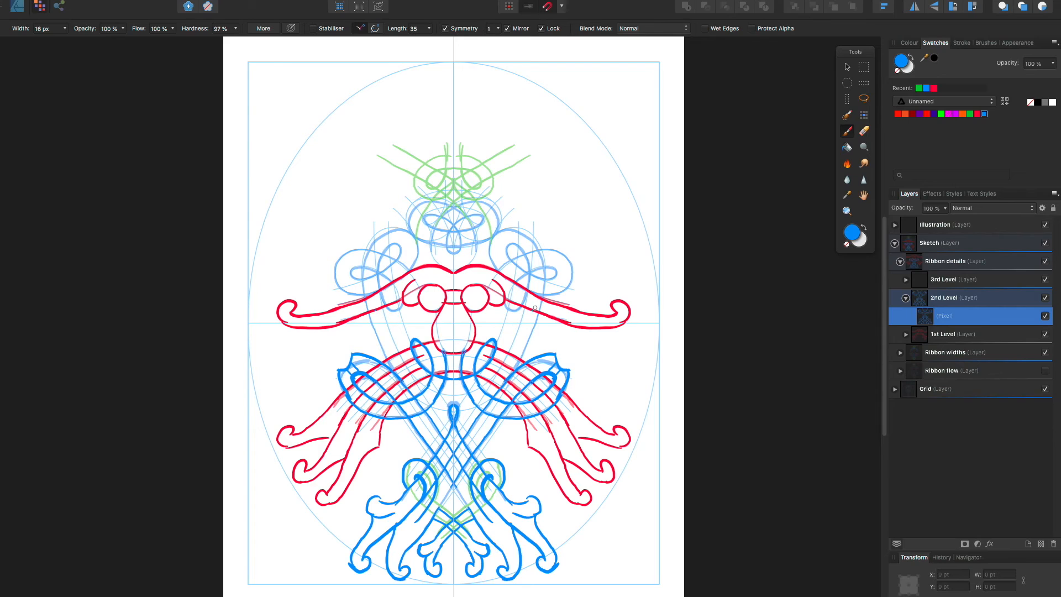
Paint the long blue side edges and extend the side ribbons outward into scrolled tips with hooks, erasing and reshaping faulty strokes
{"action": "left_click_drag", "start_coordinate": [543, 295], "coordinate": [513, 375]}
{"action": "mouse_move", "coordinate": [519, 255]}
{"action": "left_mouse_down"}
{"action": "mouse_move", "coordinate": [586, 244]}
{"action": "mouse_move", "coordinate": [592, 222]}
{"action": "mouse_move", "coordinate": [594, 233]}
{"action": "left_mouse_up"}
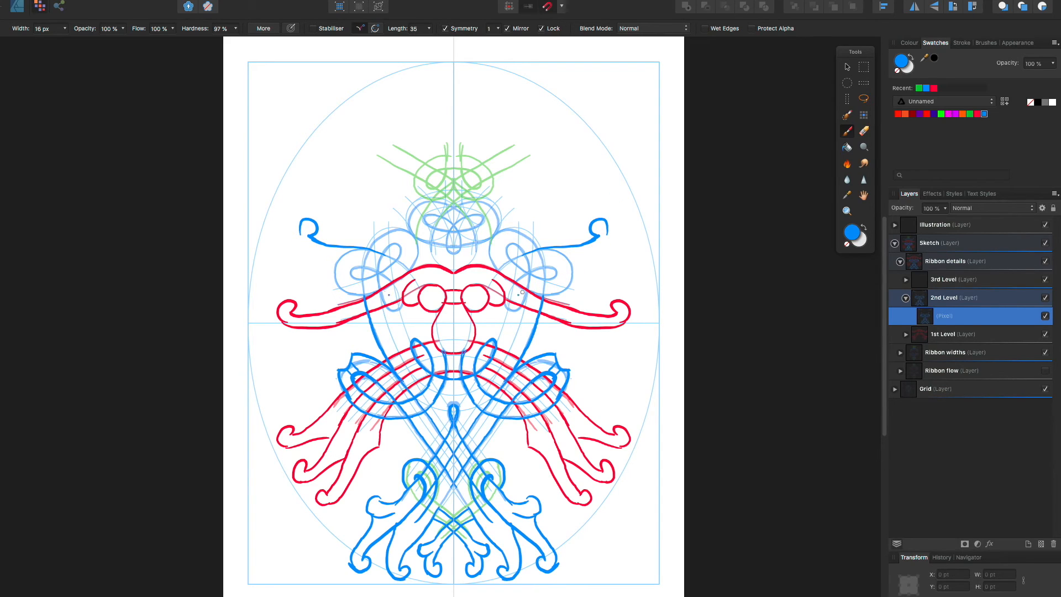
{"action": "left_click_drag", "start_coordinate": [543, 297], "coordinate": [587, 272]}
{"action": "key", "text": "e"}
{"action": "mouse_move", "coordinate": [590, 230]}
{"action": "left_mouse_down"}
{"action": "mouse_move", "coordinate": [611, 218]}
{"action": "mouse_move", "coordinate": [588, 242]}
{"action": "mouse_move", "coordinate": [612, 232]}
{"action": "mouse_move", "coordinate": [613, 217]}
{"action": "mouse_move", "coordinate": [624, 233]}
{"action": "mouse_move", "coordinate": [592, 255]}
{"action": "mouse_move", "coordinate": [593, 277]}
{"action": "left_mouse_up"}
{"action": "key", "text": "b"}
{"action": "left_click_drag", "start_coordinate": [624, 232], "coordinate": [607, 251]}
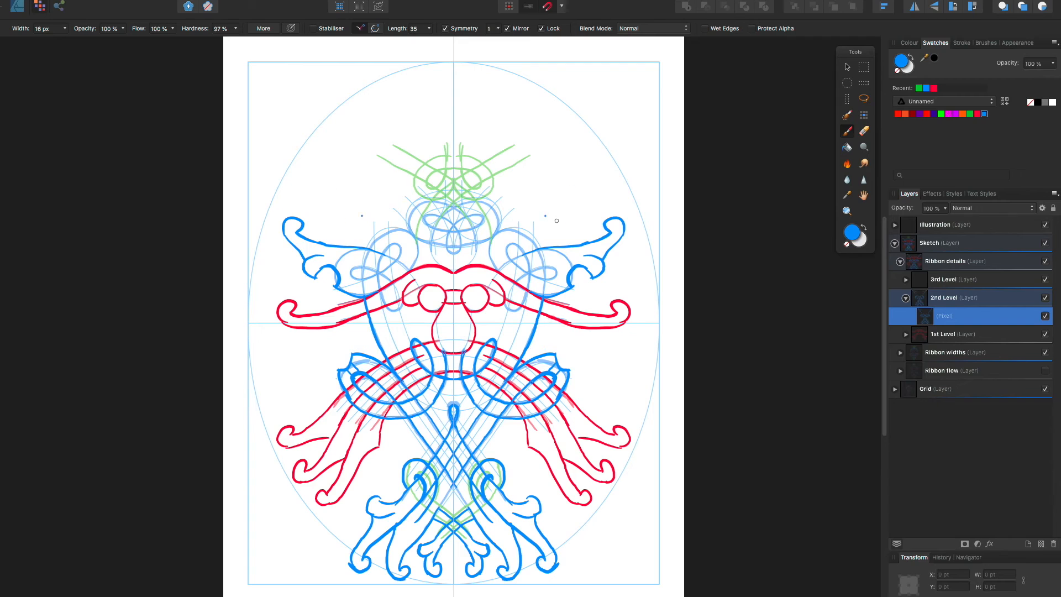
Paint mirrored blue curls beside the upper knot and a pair of scrolled tips slanting outward above the side ribbons
{"action": "left_click_drag", "start_coordinate": [537, 250], "coordinate": [531, 208]}
{"action": "mouse_move", "coordinate": [492, 239]}
{"action": "left_mouse_down"}
{"action": "mouse_move", "coordinate": [502, 208]}
{"action": "mouse_move", "coordinate": [518, 209]}
{"action": "left_mouse_up"}
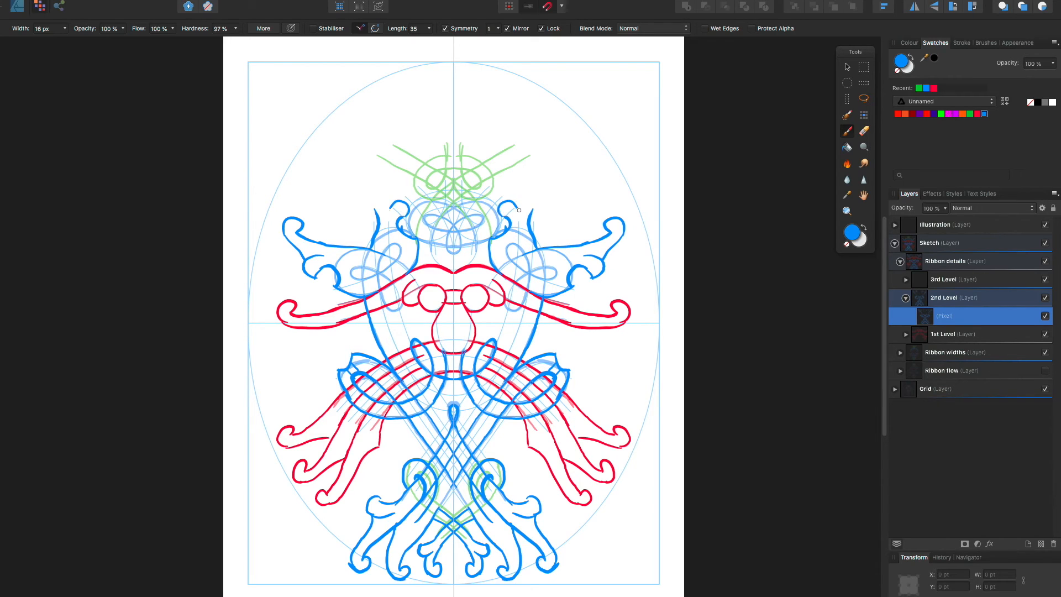
{"action": "mouse_move", "coordinate": [534, 213]}
{"action": "left_mouse_down"}
{"action": "mouse_move", "coordinate": [558, 192]}
{"action": "mouse_move", "coordinate": [522, 195]}
{"action": "mouse_move", "coordinate": [561, 176]}
{"action": "mouse_move", "coordinate": [566, 190]}
{"action": "mouse_move", "coordinate": [555, 191]}
{"action": "mouse_move", "coordinate": [556, 180]}
{"action": "mouse_move", "coordinate": [533, 231]}
{"action": "mouse_move", "coordinate": [551, 181]}
{"action": "left_mouse_up"}
Remove the slanting upper scrolled tips using a freehand selection and the eraser, keeping the small curls beside the knot
{"action": "left_click", "coordinate": [863, 131]}
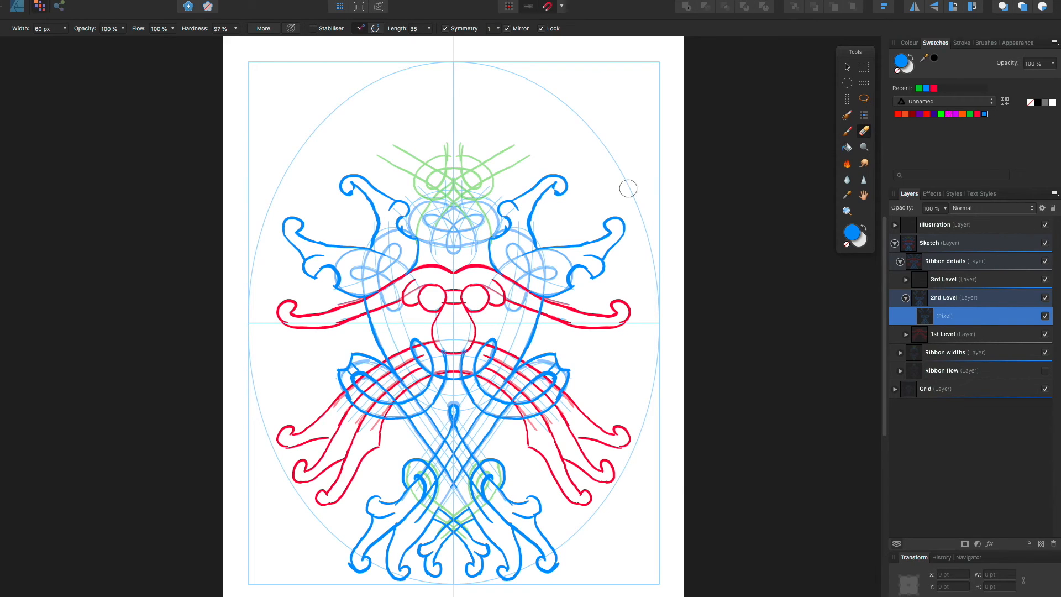
{"action": "left_click", "coordinate": [864, 99]}
{"action": "mouse_move", "coordinate": [570, 162]}
{"action": "left_mouse_down"}
{"action": "mouse_move", "coordinate": [515, 184]}
{"action": "mouse_move", "coordinate": [529, 231]}
{"action": "mouse_move", "coordinate": [578, 211]}
{"action": "mouse_move", "coordinate": [584, 172]}
{"action": "mouse_move", "coordinate": [537, 177]}
{"action": "mouse_move", "coordinate": [518, 194]}
{"action": "mouse_move", "coordinate": [534, 203]}
{"action": "mouse_move", "coordinate": [533, 246]}
{"action": "left_mouse_up"}
{"action": "key", "text": "super+d"}
{"action": "left_click", "coordinate": [858, 135]}
{"action": "mouse_move", "coordinate": [552, 191]}
{"action": "left_mouse_down"}
{"action": "mouse_move", "coordinate": [573, 173]}
{"action": "mouse_move", "coordinate": [556, 185]}
{"action": "left_mouse_up"}
{"action": "key", "text": "b"}
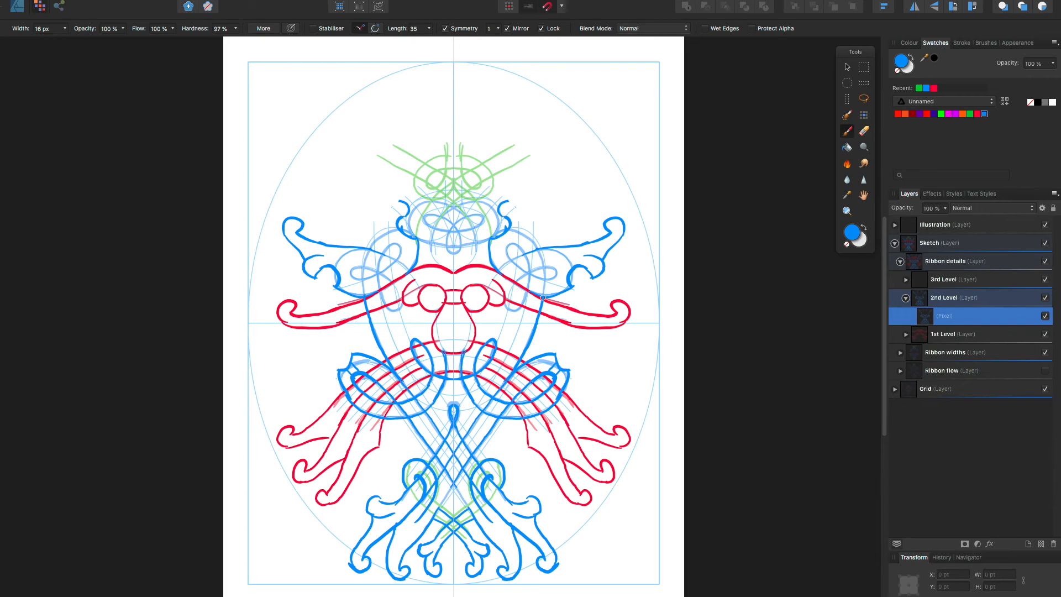
Repaint the upper side ribbons as taller, more upright blue scrolled tips joined to the curls beside the knot
{"action": "mouse_move", "coordinate": [544, 294]}
{"action": "left_mouse_down"}
{"action": "mouse_move", "coordinate": [537, 195]}
{"action": "mouse_move", "coordinate": [547, 174]}
{"action": "mouse_move", "coordinate": [559, 177]}
{"action": "mouse_move", "coordinate": [532, 169]}
{"action": "mouse_move", "coordinate": [527, 188]}
{"action": "mouse_move", "coordinate": [558, 171]}
{"action": "mouse_move", "coordinate": [539, 169]}
{"action": "left_mouse_up"}
{"action": "key", "text": "super+z"}
{"action": "left_click", "coordinate": [534, 171]}
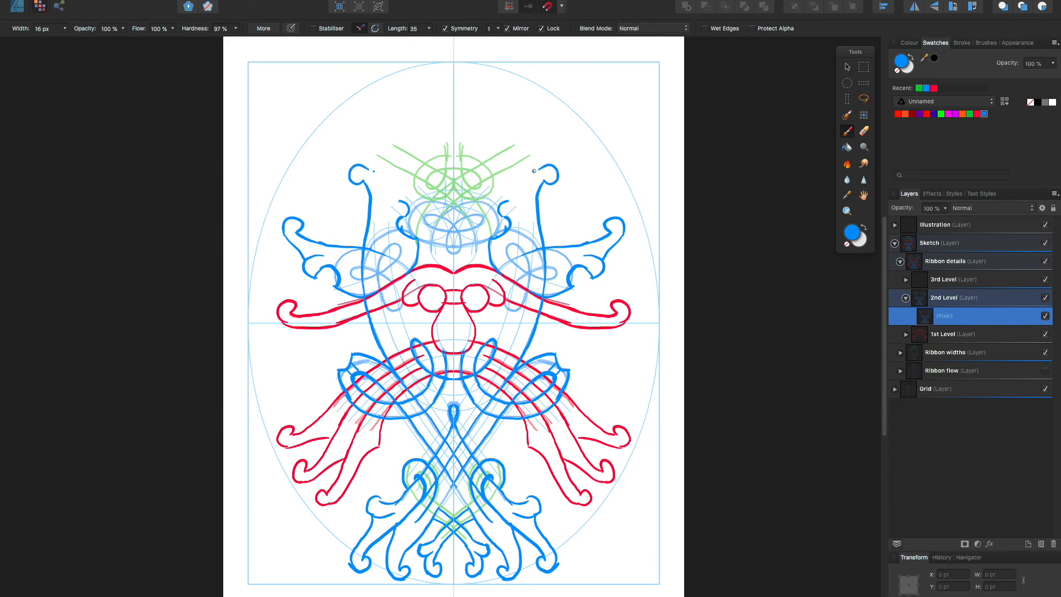
{"action": "mouse_move", "coordinate": [504, 210]}
{"action": "left_mouse_down"}
{"action": "mouse_move", "coordinate": [519, 199]}
{"action": "mouse_move", "coordinate": [519, 224]}
{"action": "mouse_move", "coordinate": [510, 222]}
{"action": "left_mouse_up"}
{"action": "left_click_drag", "start_coordinate": [544, 168], "coordinate": [517, 199]}
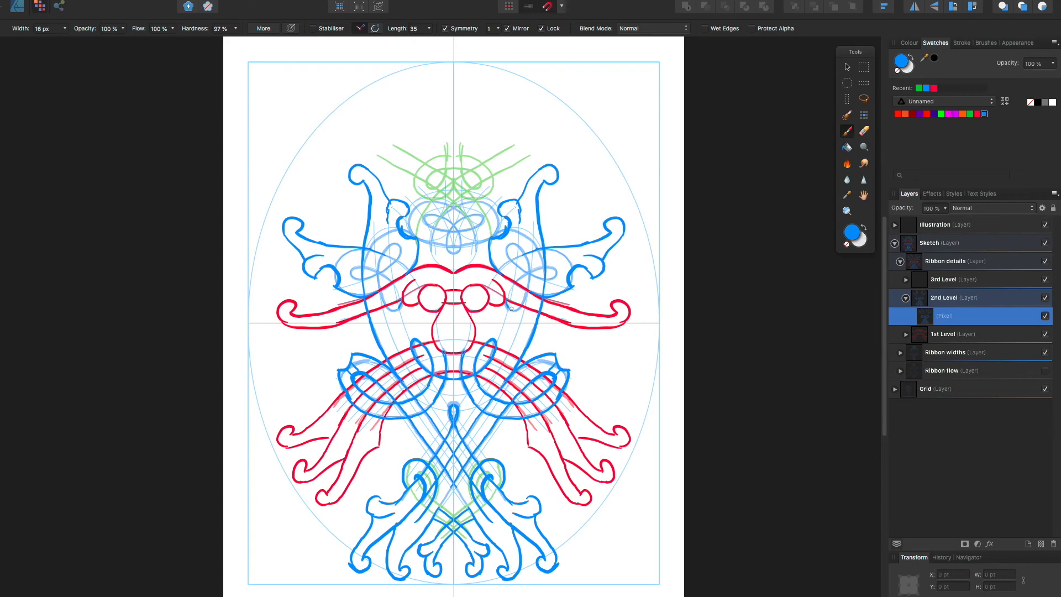
Paint the inner blue loops of the two side knots and of the upper central knot over the faded guides
{"action": "mouse_move", "coordinate": [516, 309]}
{"action": "left_mouse_down"}
{"action": "mouse_move", "coordinate": [529, 280]}
{"action": "mouse_move", "coordinate": [510, 244]}
{"action": "mouse_move", "coordinate": [529, 273]}
{"action": "mouse_move", "coordinate": [554, 275]}
{"action": "mouse_move", "coordinate": [548, 265]}
{"action": "mouse_move", "coordinate": [517, 274]}
{"action": "mouse_move", "coordinate": [512, 309]}
{"action": "left_mouse_up"}
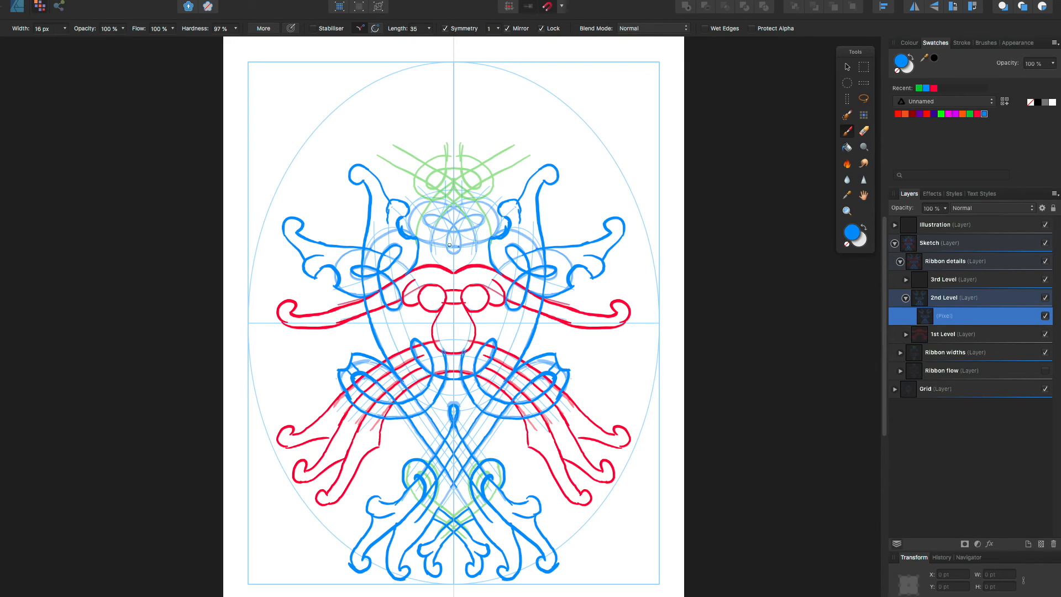
{"action": "left_click_drag", "start_coordinate": [453, 226], "coordinate": [455, 251]}
{"action": "mouse_move", "coordinate": [452, 230]}
{"action": "left_mouse_down"}
{"action": "mouse_move", "coordinate": [483, 218]}
{"action": "mouse_move", "coordinate": [444, 225]}
{"action": "left_mouse_up"}
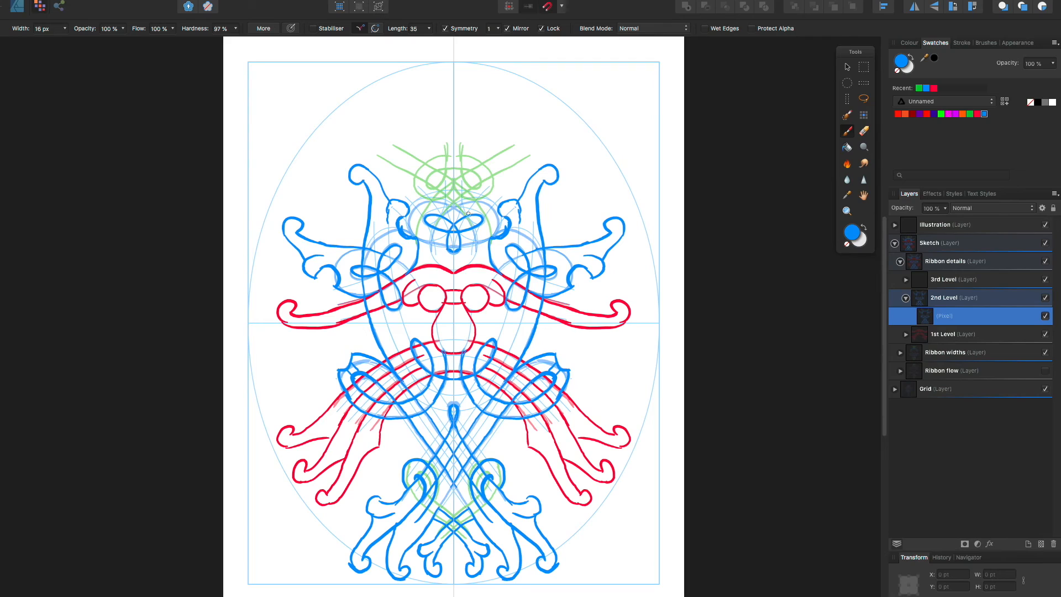
Paint the upper central knot's outer blue edges and extend its crossing ribbons upward into mirrored scrolled tips
{"action": "left_click_drag", "start_coordinate": [467, 241], "coordinate": [499, 227]}
{"action": "left_click_drag", "start_coordinate": [496, 221], "coordinate": [507, 215]}
{"action": "mouse_move", "coordinate": [429, 253]}
{"action": "left_mouse_down"}
{"action": "mouse_move", "coordinate": [437, 191]}
{"action": "mouse_move", "coordinate": [513, 162]}
{"action": "mouse_move", "coordinate": [537, 134]}
{"action": "mouse_move", "coordinate": [535, 120]}
{"action": "mouse_move", "coordinate": [547, 132]}
{"action": "mouse_move", "coordinate": [502, 181]}
{"action": "mouse_move", "coordinate": [512, 184]}
{"action": "mouse_move", "coordinate": [490, 205]}
{"action": "mouse_move", "coordinate": [497, 222]}
{"action": "left_mouse_up"}
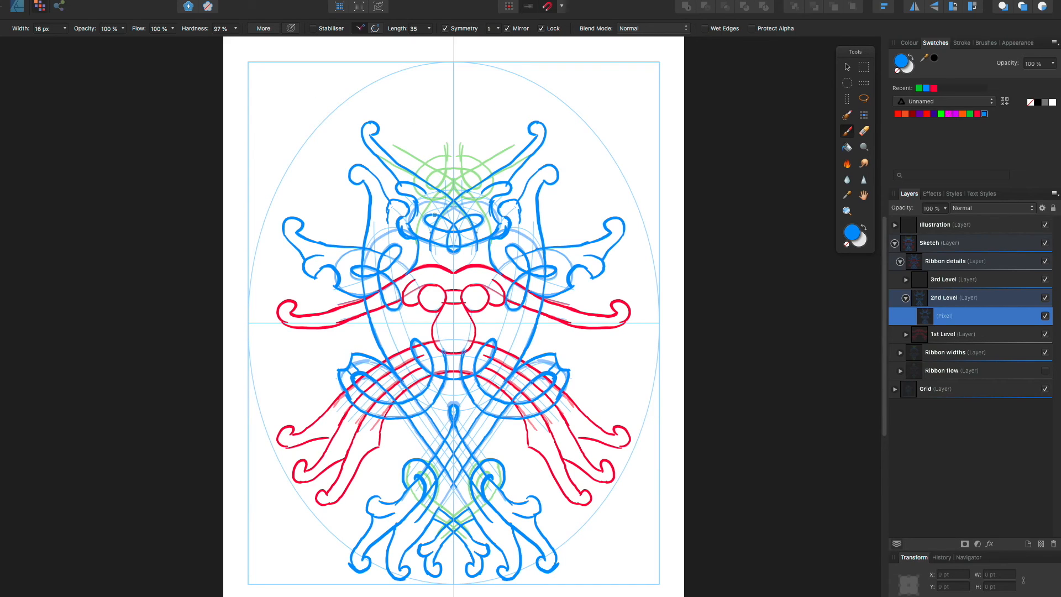
On the 3rd Level pixel layer, paint mirrored green ribbons crossing above the upper knot and ending in scrolled tips
{"action": "left_click", "coordinate": [946, 280]}
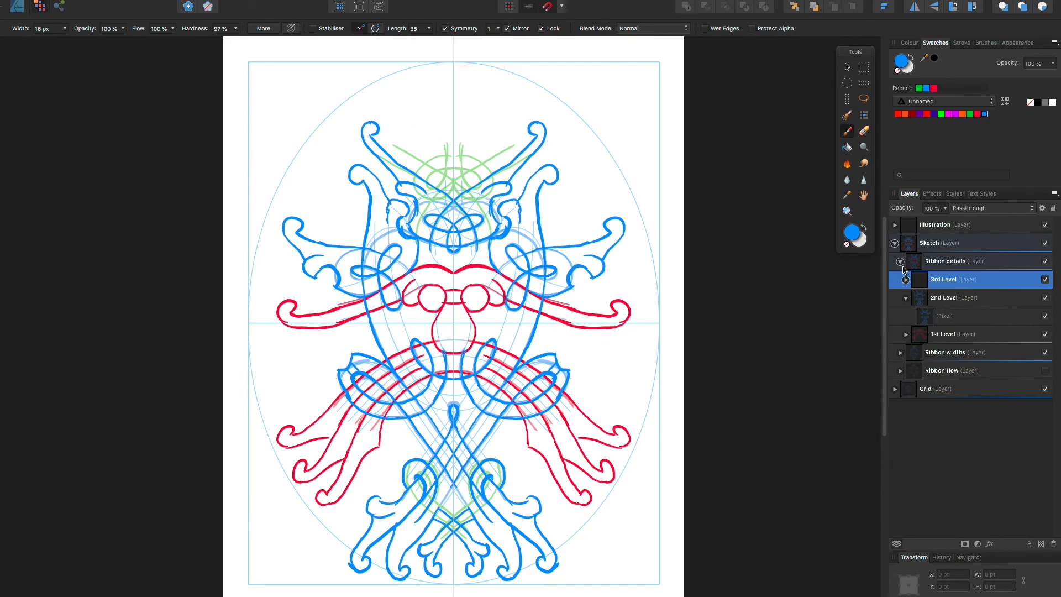
{"action": "left_click", "coordinate": [970, 114]}
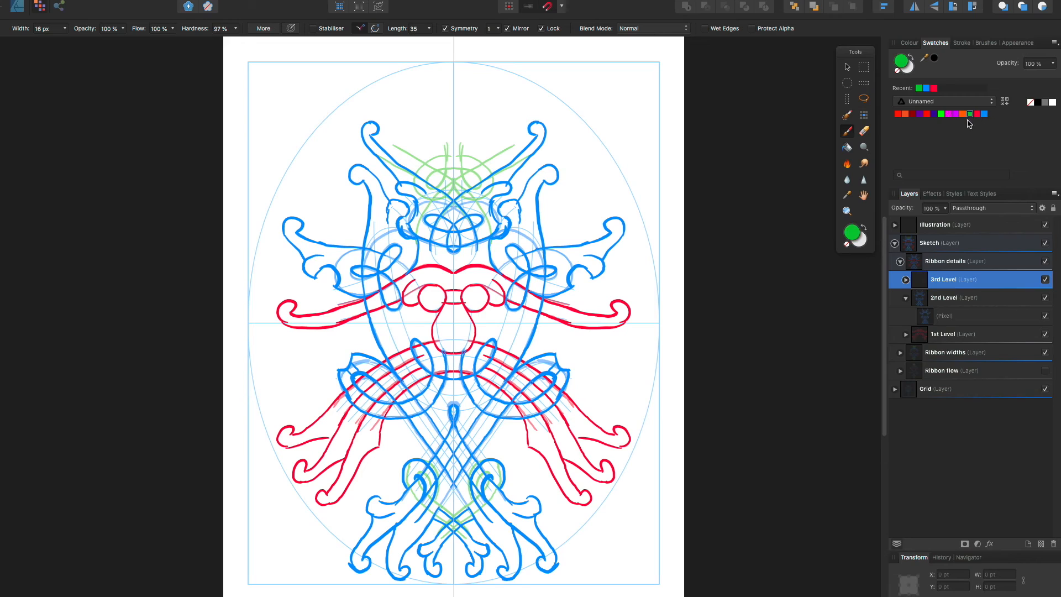
{"action": "left_click", "coordinate": [905, 280]}
{"action": "left_click", "coordinate": [909, 297]}
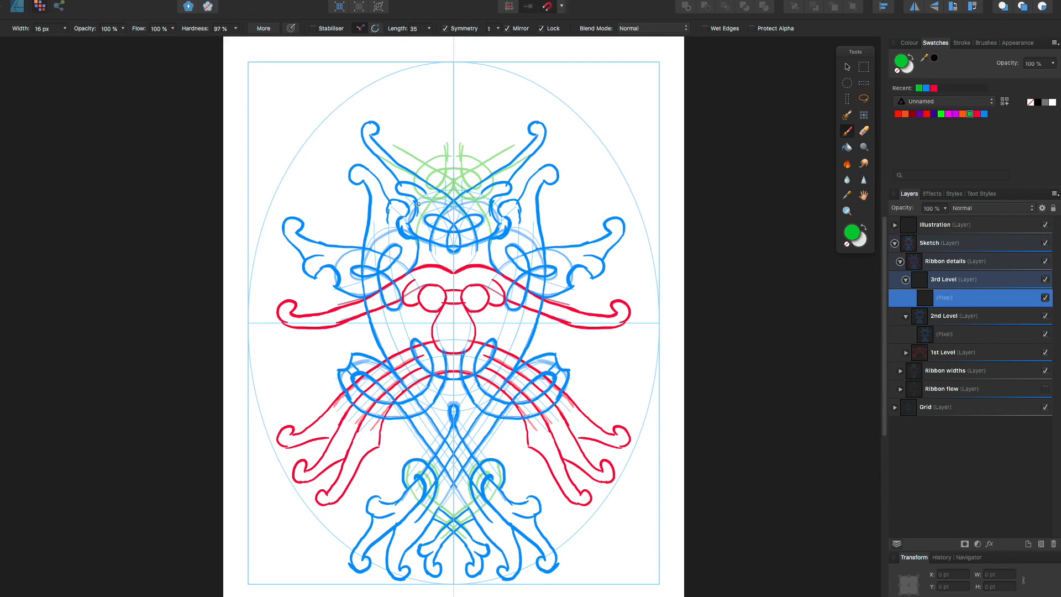
{"action": "left_click_drag", "start_coordinate": [416, 242], "coordinate": [427, 218]}
{"action": "mouse_move", "coordinate": [428, 214]}
{"action": "left_mouse_down"}
{"action": "mouse_move", "coordinate": [493, 150]}
{"action": "mouse_move", "coordinate": [519, 104]}
{"action": "mouse_move", "coordinate": [500, 123]}
{"action": "mouse_move", "coordinate": [501, 139]}
{"action": "mouse_move", "coordinate": [513, 114]}
{"action": "mouse_move", "coordinate": [502, 158]}
{"action": "mouse_move", "coordinate": [490, 177]}
{"action": "left_mouse_up"}
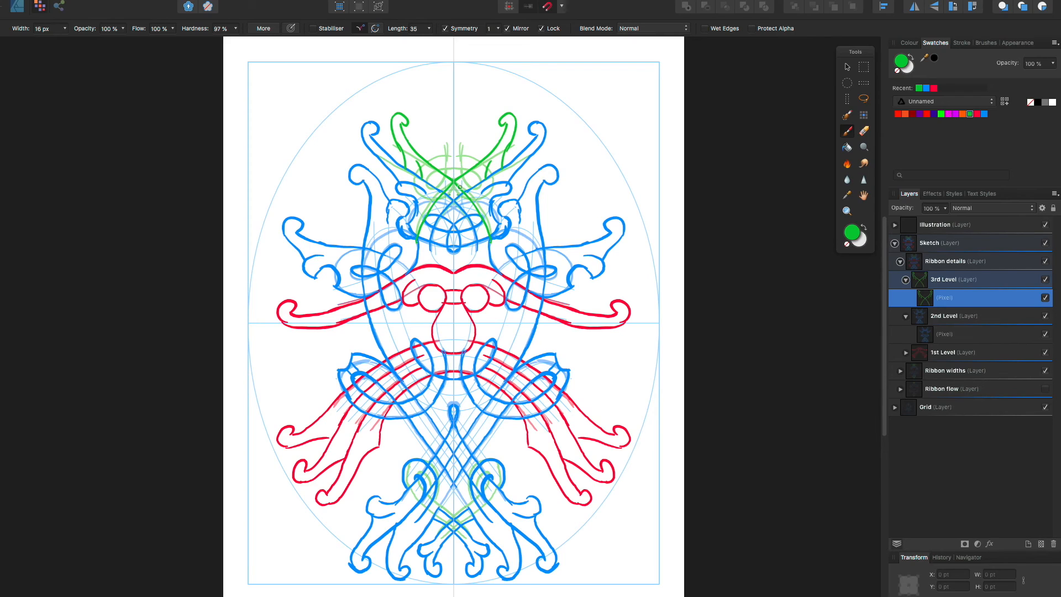
Paint a green rounded crown shape with side curls at the top centre and the interlaced green loops around the crossing below it
{"action": "mouse_move", "coordinate": [454, 180]}
{"action": "left_mouse_down"}
{"action": "mouse_move", "coordinate": [493, 111]}
{"action": "mouse_move", "coordinate": [458, 190]}
{"action": "mouse_move", "coordinate": [475, 199]}
{"action": "mouse_move", "coordinate": [489, 178]}
{"action": "mouse_move", "coordinate": [477, 197]}
{"action": "left_mouse_up"}
{"action": "key", "text": "super+z"}
{"action": "mouse_move", "coordinate": [460, 147]}
{"action": "left_mouse_down"}
{"action": "mouse_move", "coordinate": [479, 127]}
{"action": "mouse_move", "coordinate": [467, 101]}
{"action": "mouse_move", "coordinate": [432, 112]}
{"action": "mouse_move", "coordinate": [441, 98]}
{"action": "mouse_move", "coordinate": [472, 106]}
{"action": "left_mouse_up"}
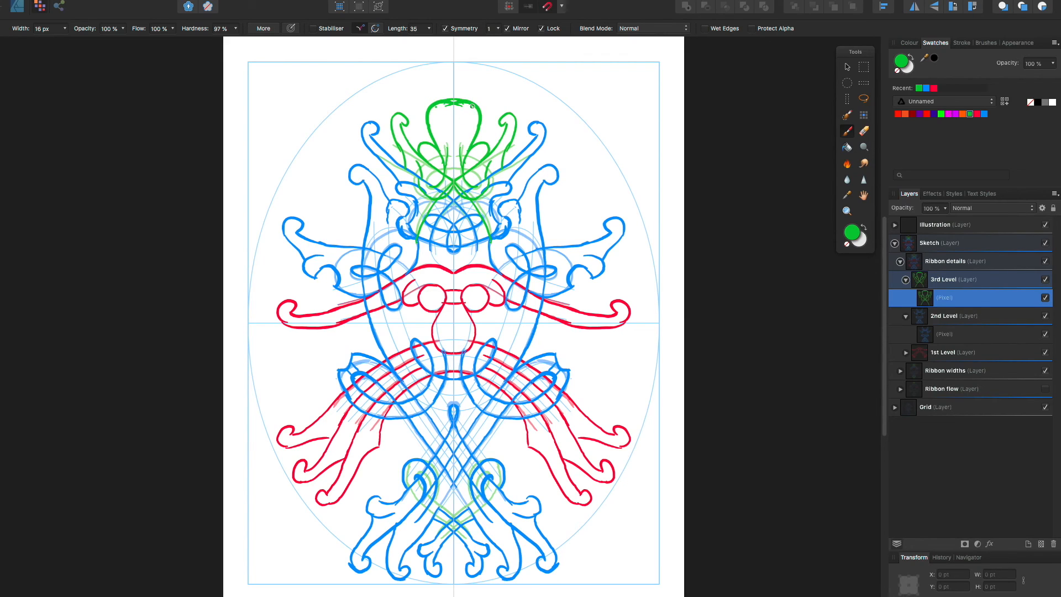
{"action": "left_click", "coordinate": [864, 130]}
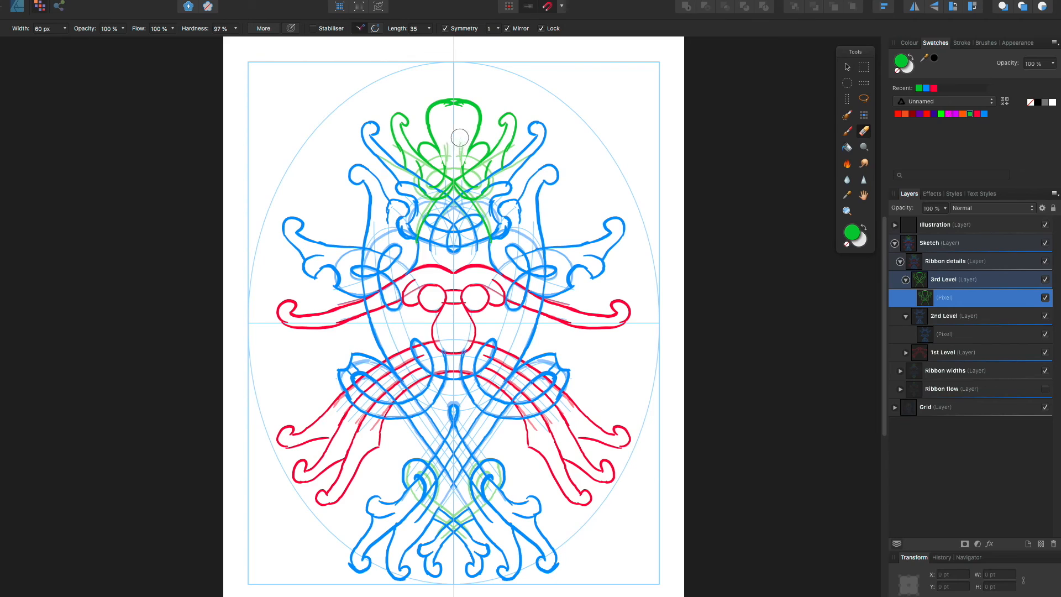
{"action": "left_click", "coordinate": [847, 131]}
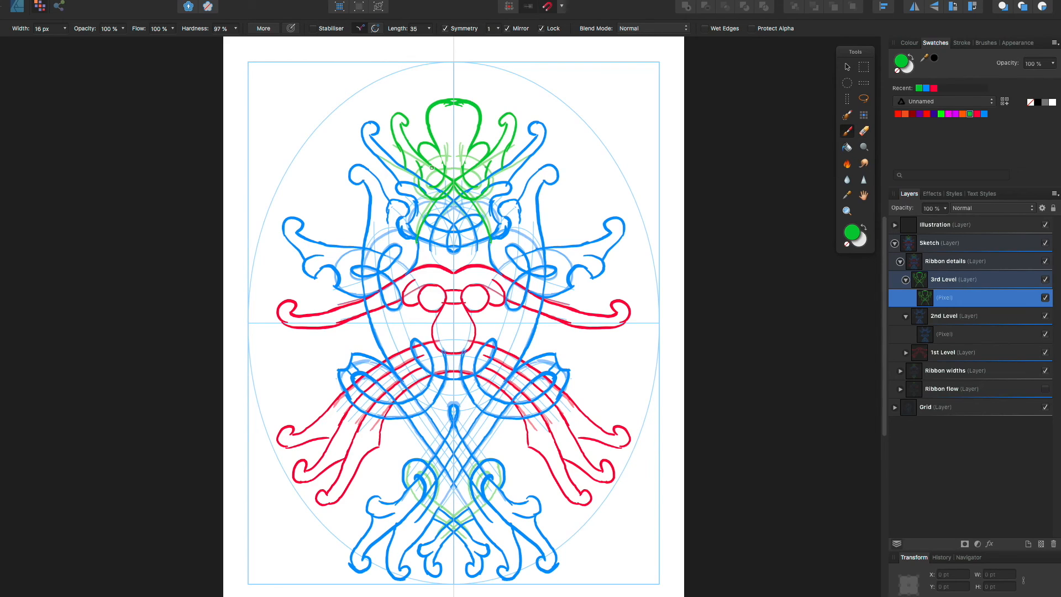
{"action": "mouse_move", "coordinate": [440, 197]}
{"action": "left_mouse_down"}
{"action": "mouse_move", "coordinate": [416, 174]}
{"action": "mouse_move", "coordinate": [430, 151]}
{"action": "mouse_move", "coordinate": [413, 178]}
{"action": "mouse_move", "coordinate": [440, 155]}
{"action": "mouse_move", "coordinate": [460, 159]}
{"action": "mouse_move", "coordinate": [434, 177]}
{"action": "mouse_move", "coordinate": [471, 172]}
{"action": "left_mouse_up"}
Hide the Grid layer, collapse the level layers, and compare the detailed drawing with the Ribbon widths layer off and on
{"action": "left_click", "coordinate": [1045, 407]}
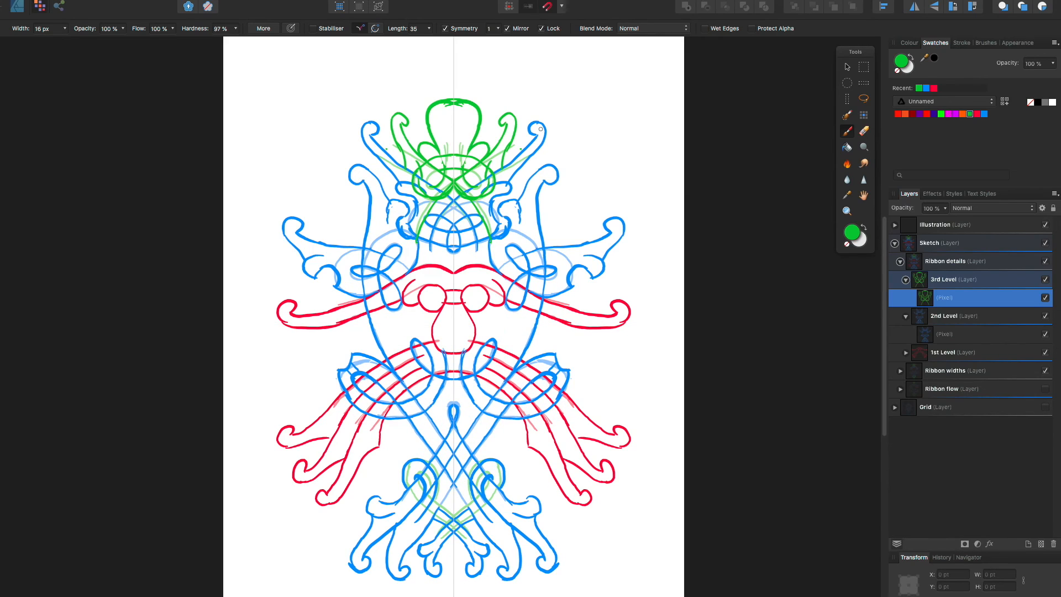
{"action": "left_click", "coordinate": [906, 315]}
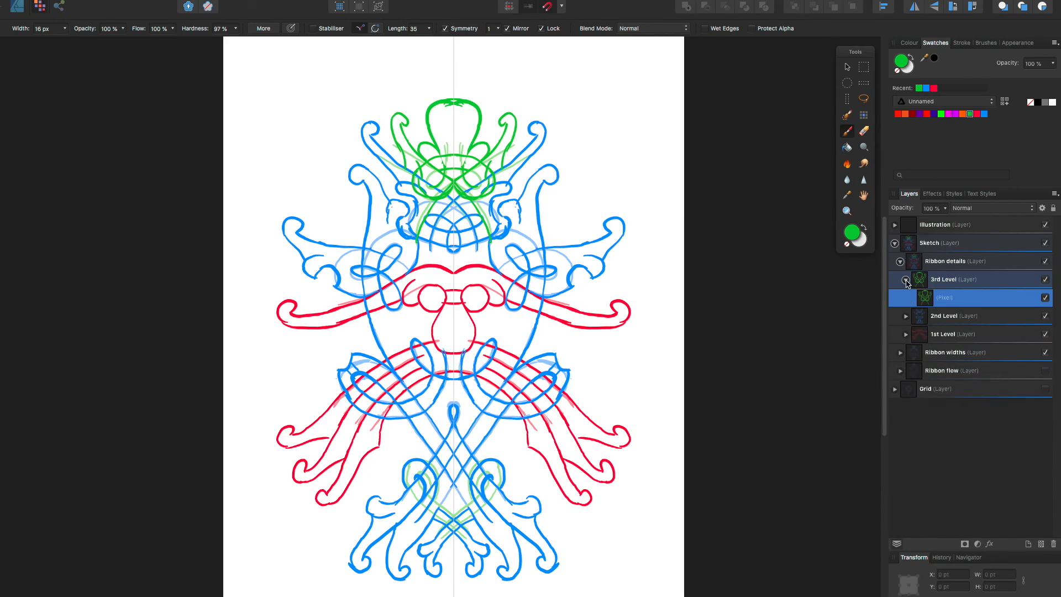
{"action": "left_click", "coordinate": [906, 279]}
{"action": "left_click", "coordinate": [1046, 335]}
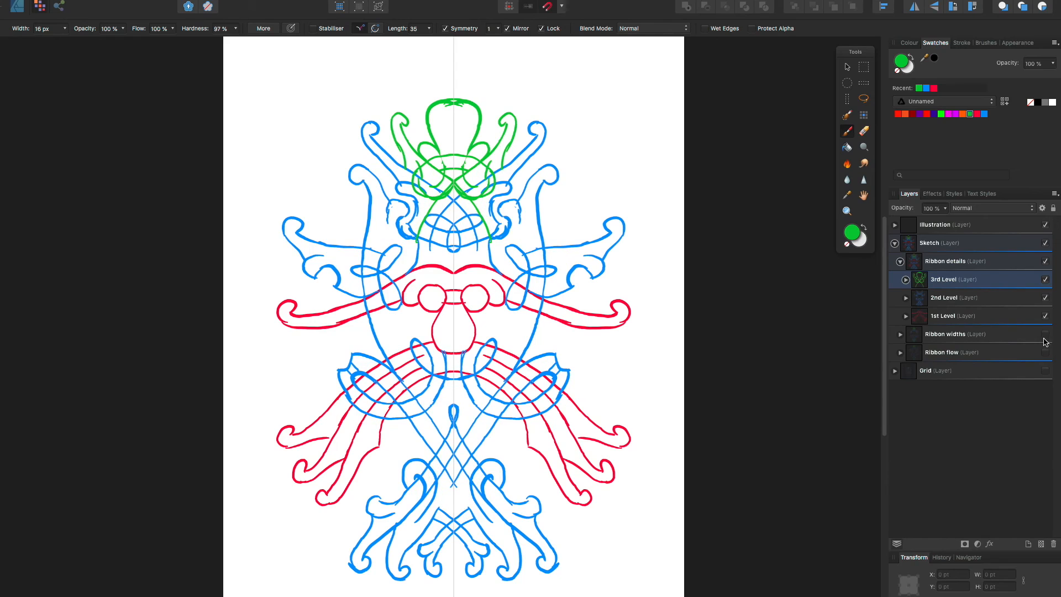
{"action": "left_click", "coordinate": [1045, 336]}
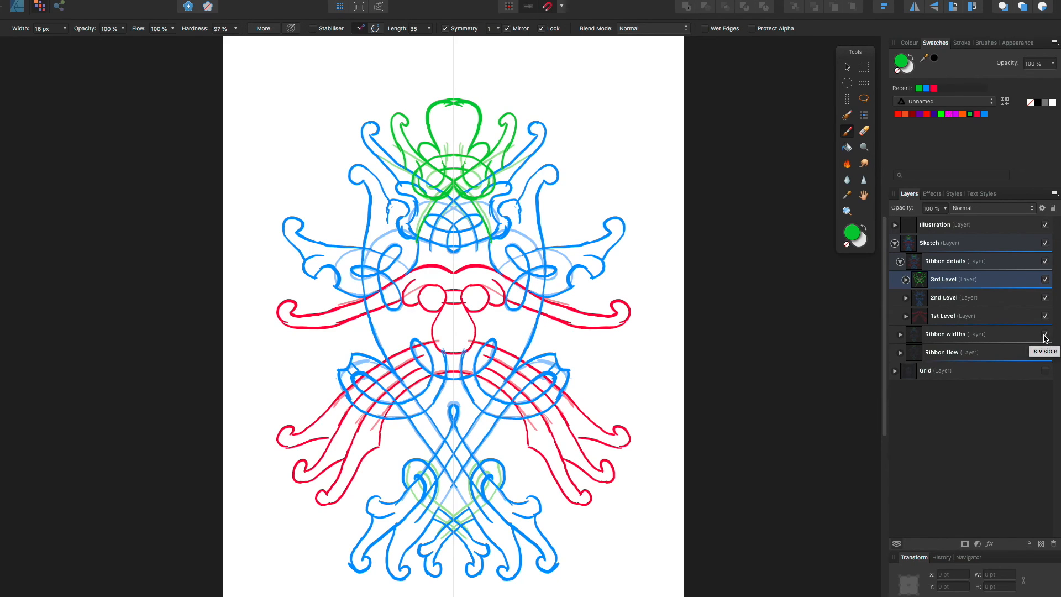
Hide the Ribbon widths layer and collapse the level layers and the Ribbon details layer
{"action": "left_click", "coordinate": [1045, 335]}
{"action": "left_click", "coordinate": [900, 261]}
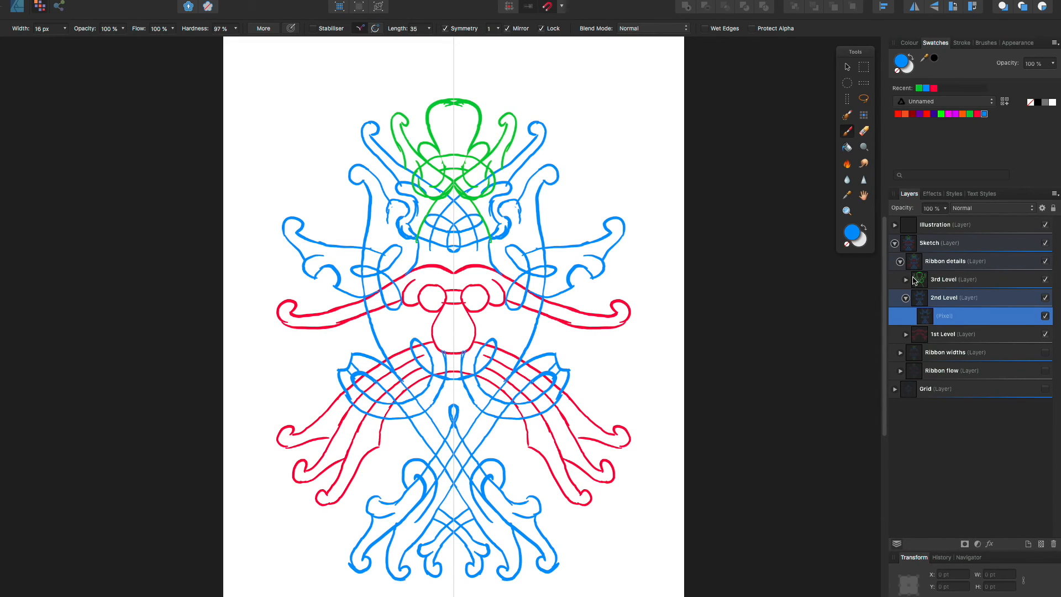
{"action": "left_click", "coordinate": [906, 298]}
{"action": "left_click", "coordinate": [907, 279]}
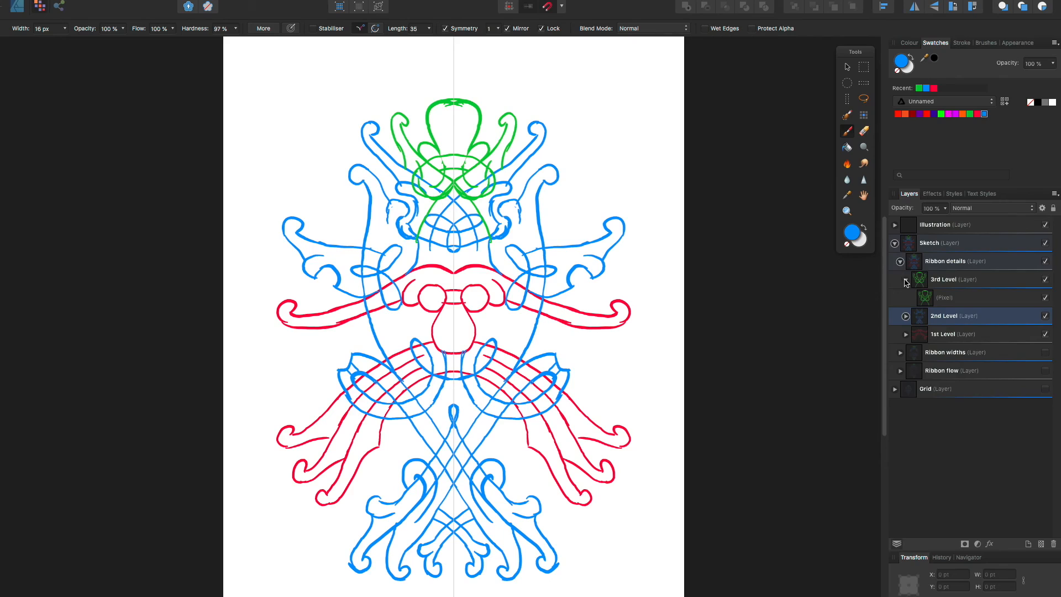
{"action": "left_click", "coordinate": [900, 262]}
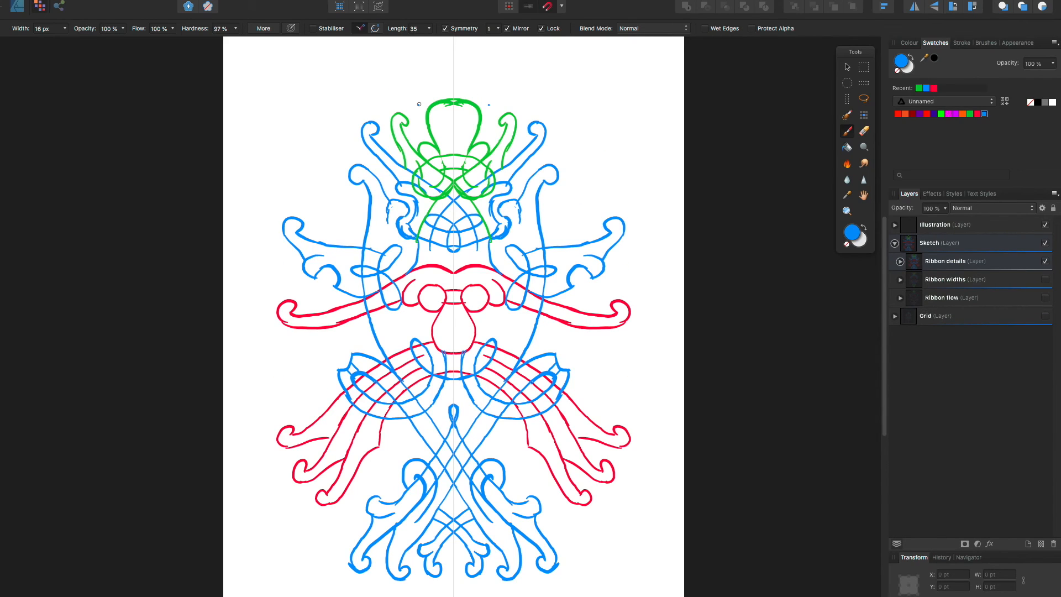
Tidy the Sketch and Illustration layers and add a pixel layer inside an Interlace layer above Ribbon details
{"action": "left_click", "coordinate": [895, 243]}
{"action": "left_click", "coordinate": [895, 225]}
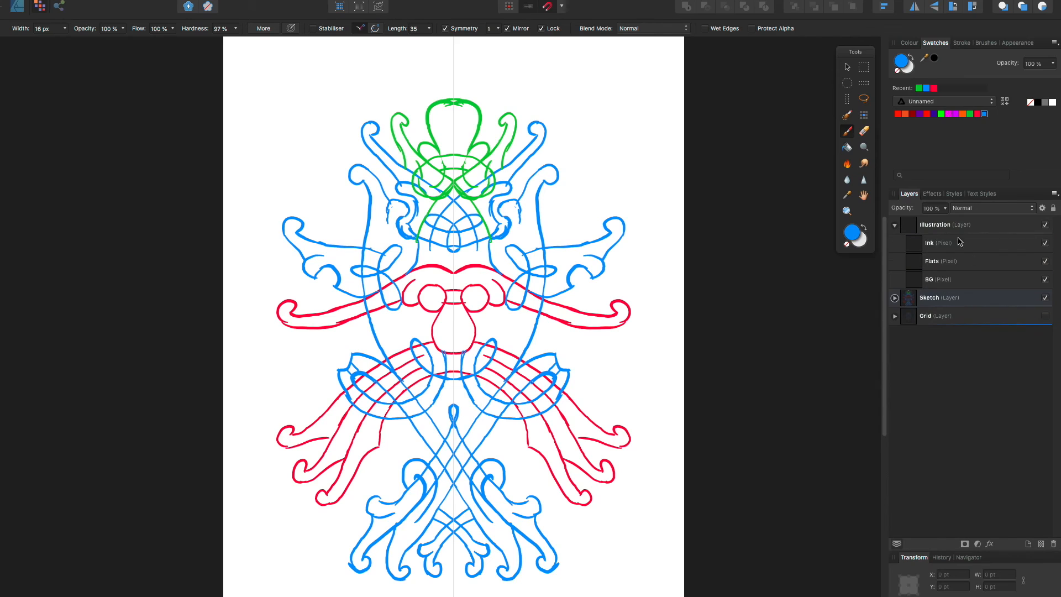
{"action": "left_click", "coordinate": [956, 243]}
{"action": "left_click", "coordinate": [1041, 544]}
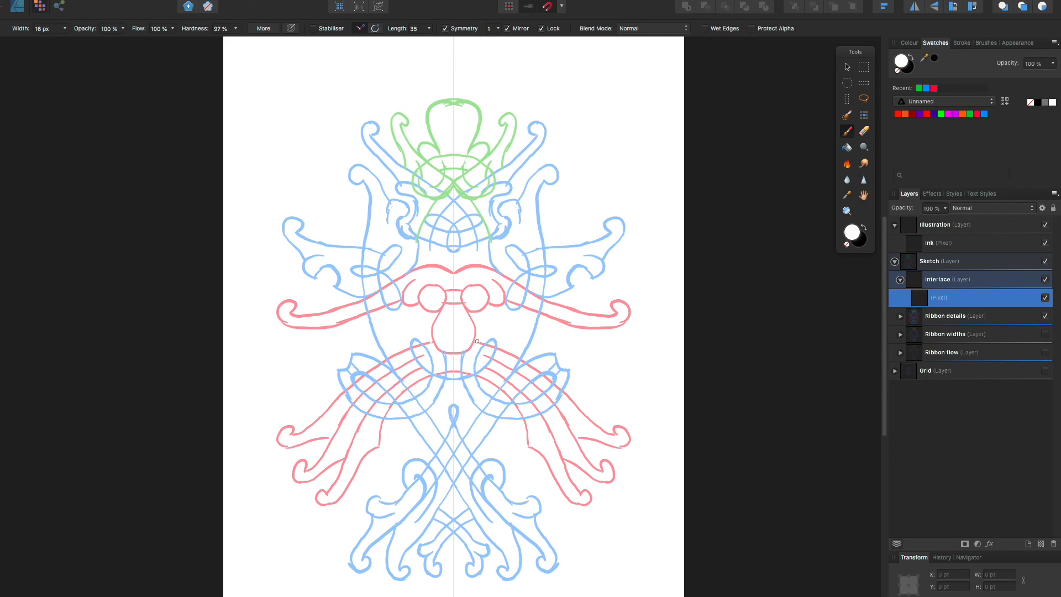
Paint symmetrical white gaps on the Interlace pixel layer over hidden line segments where ribbons cross around the chin
{"action": "left_click_drag", "start_coordinate": [478, 340], "coordinate": [477, 341]}
{"action": "key", "text": "super+z"}
{"action": "left_click_drag", "start_coordinate": [487, 345], "coordinate": [475, 366]}
{"action": "left_click_drag", "start_coordinate": [464, 352], "coordinate": [463, 366]}
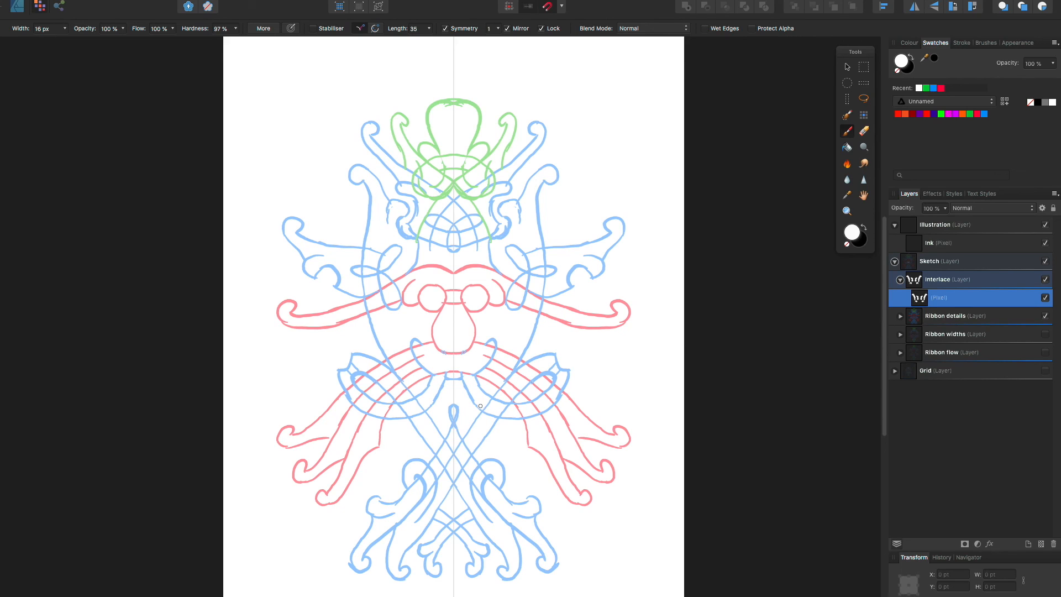
Mask the hidden line segments in white where the red whisker ribbons weave over and under the blue loops
{"action": "mouse_move", "coordinate": [498, 396]}
{"action": "left_mouse_down"}
{"action": "mouse_move", "coordinate": [486, 414]}
{"action": "mouse_move", "coordinate": [502, 404]}
{"action": "mouse_move", "coordinate": [496, 418]}
{"action": "mouse_move", "coordinate": [524, 415]}
{"action": "left_mouse_up"}
{"action": "left_click_drag", "start_coordinate": [554, 390], "coordinate": [556, 396]}
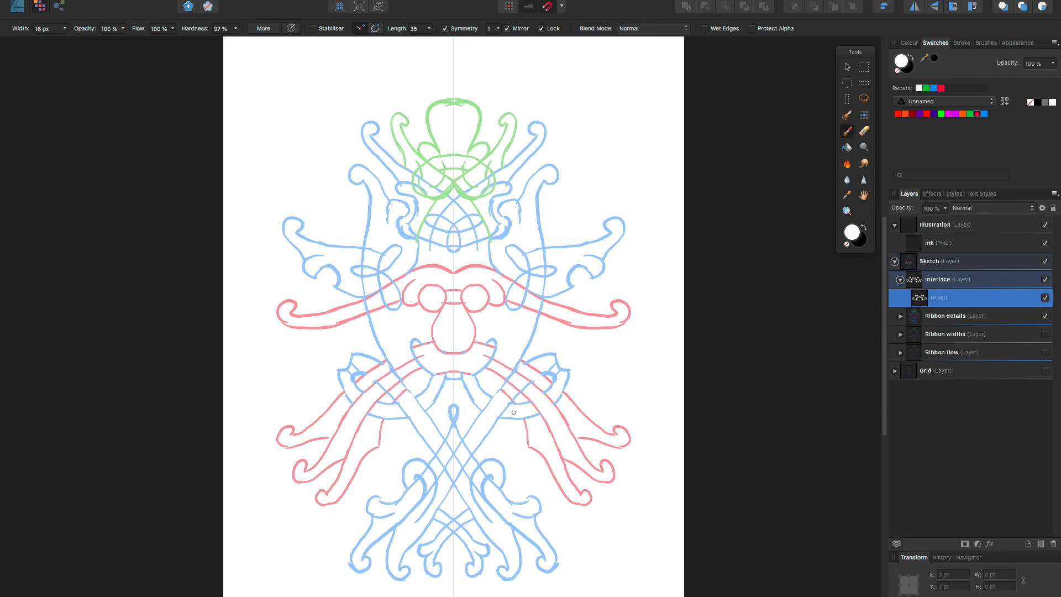
{"action": "left_click_drag", "start_coordinate": [507, 389], "coordinate": [520, 390]}
Touch up the lower scrolled loops in blue on the 2nd Level pixel layer, and return to the Interlace pixel layer
{"action": "left_click", "coordinate": [900, 316]}
{"action": "left_click", "coordinate": [906, 353]}
{"action": "left_click", "coordinate": [918, 359]}
{"action": "left_click", "coordinate": [944, 371]}
{"action": "left_click", "coordinate": [985, 113]}
{"action": "left_click_drag", "start_coordinate": [483, 500], "coordinate": [477, 504]}
{"action": "left_click", "coordinate": [864, 131]}
{"action": "left_click", "coordinate": [919, 297]}
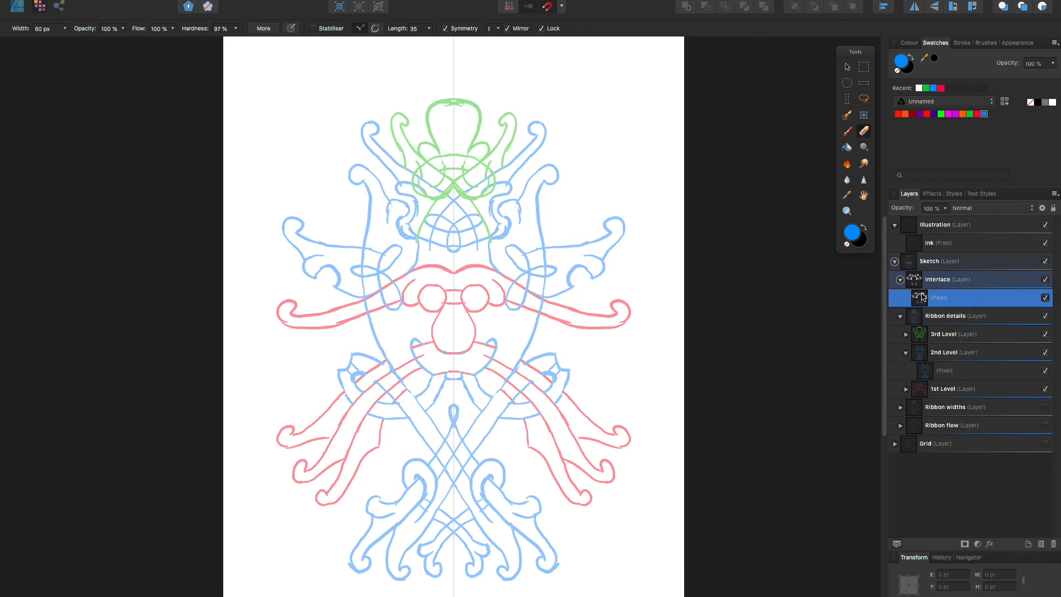
Mask in white the hidden crossings of the side loops, the upper central knot and the green crown ribbons
{"action": "left_click", "coordinate": [848, 131]}
{"action": "left_click", "coordinate": [920, 88]}
{"action": "mouse_move", "coordinate": [536, 311]}
{"action": "left_mouse_down"}
{"action": "mouse_move", "coordinate": [511, 303]}
{"action": "mouse_move", "coordinate": [544, 289]}
{"action": "left_mouse_up"}
{"action": "left_click_drag", "start_coordinate": [529, 276], "coordinate": [507, 298]}
{"action": "mouse_move", "coordinate": [483, 221]}
{"action": "left_mouse_down"}
{"action": "mouse_move", "coordinate": [489, 236]}
{"action": "mouse_move", "coordinate": [469, 203]}
{"action": "left_mouse_up"}
{"action": "left_click_drag", "start_coordinate": [482, 158], "coordinate": [492, 169]}
{"action": "left_click_drag", "start_coordinate": [467, 161], "coordinate": [454, 183]}
{"action": "left_click_drag", "start_coordinate": [463, 187], "coordinate": [473, 195]}
Turn off symmetry and mask the lower central crossing in white so one diagonal ribbon passes over the other
{"action": "left_click", "coordinate": [445, 28]}
{"action": "mouse_move", "coordinate": [463, 442]}
{"action": "left_mouse_down"}
{"action": "mouse_move", "coordinate": [470, 453]}
{"action": "mouse_move", "coordinate": [446, 467]}
{"action": "left_mouse_up"}
{"action": "left_click_drag", "start_coordinate": [453, 426], "coordinate": [446, 439]}
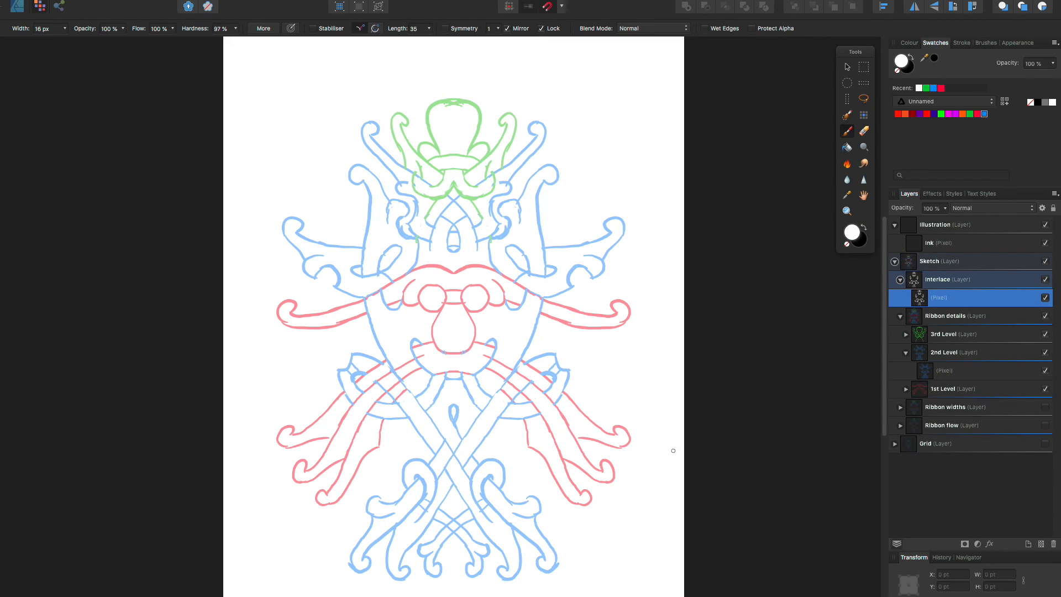
Complete the ends of the whisker lines beside the chin in red on the 1st Level pixel layer
{"action": "left_click", "coordinate": [906, 390]}
{"action": "left_click", "coordinate": [942, 407]}
{"action": "left_click", "coordinate": [977, 114]}
{"action": "left_click_drag", "start_coordinate": [488, 367], "coordinate": [478, 364]}
On the Ink pixel layer, ink the crown and the curled ribbons and band beneath it in black with symmetry on
{"action": "left_click", "coordinate": [900, 316]}
{"action": "left_click", "coordinate": [900, 279]}
{"action": "left_click", "coordinate": [938, 243]}
{"action": "left_click", "coordinate": [863, 227]}
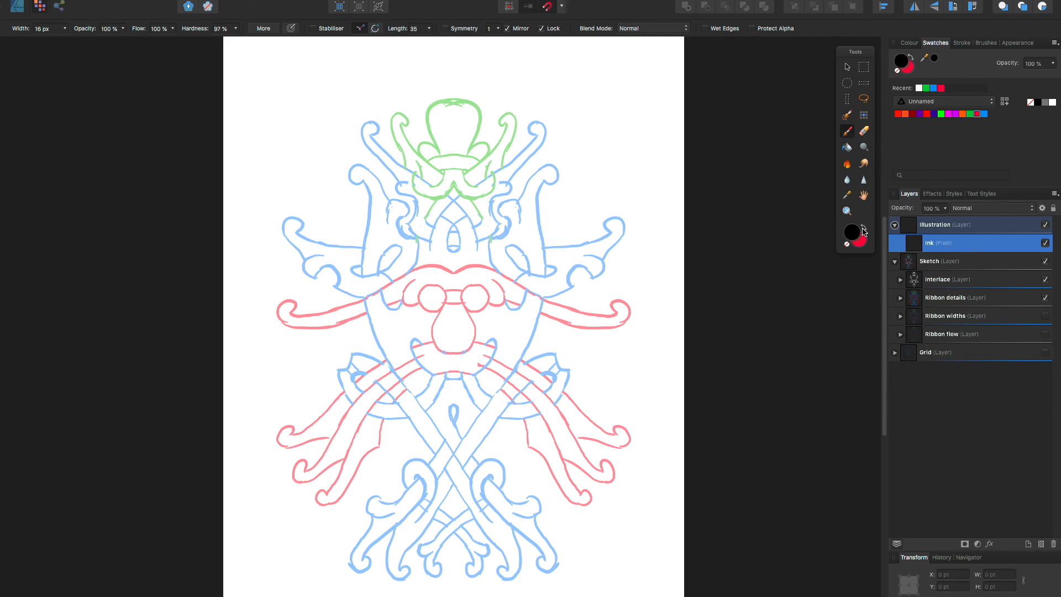
{"action": "left_click", "coordinate": [445, 29]}
{"action": "left_click_drag", "start_coordinate": [453, 102], "coordinate": [493, 143]}
{"action": "mouse_move", "coordinate": [464, 174]}
{"action": "left_mouse_down"}
{"action": "mouse_move", "coordinate": [509, 122]}
{"action": "mouse_move", "coordinate": [504, 165]}
{"action": "left_mouse_up"}
{"action": "left_click_drag", "start_coordinate": [463, 172], "coordinate": [512, 178]}
{"action": "mouse_move", "coordinate": [502, 181]}
{"action": "left_mouse_down"}
{"action": "mouse_move", "coordinate": [478, 241]}
{"action": "mouse_move", "coordinate": [484, 212]}
{"action": "mouse_move", "coordinate": [474, 227]}
{"action": "mouse_move", "coordinate": [454, 188]}
{"action": "left_mouse_up"}
{"action": "key", "text": "e"}
{"action": "key", "text": "b"}
{"action": "left_click_drag", "start_coordinate": [454, 155], "coordinate": [480, 160]}
Ink the left strand of the upper central knot with symmetry off and clean its overlaps with the eraser
{"action": "left_click", "coordinate": [863, 131]}
{"action": "left_click", "coordinate": [848, 132]}
{"action": "left_click", "coordinate": [445, 28]}
{"action": "mouse_move", "coordinate": [425, 214]}
{"action": "left_mouse_down"}
{"action": "mouse_move", "coordinate": [439, 216]}
{"action": "mouse_move", "coordinate": [434, 252]}
{"action": "left_mouse_up"}
{"action": "left_click", "coordinate": [864, 131]}
{"action": "left_click", "coordinate": [848, 133]}
{"action": "left_click", "coordinate": [864, 131]}
{"action": "left_click", "coordinate": [848, 132]}
Ink the upper knot's inner arch with symmetry and its crossing strands without symmetry, undoing the last stroke
{"action": "left_click", "coordinate": [445, 28]}
{"action": "left_click", "coordinate": [864, 131]}
{"action": "left_click", "coordinate": [848, 132]}
{"action": "mouse_move", "coordinate": [446, 196]}
{"action": "left_mouse_down"}
{"action": "mouse_move", "coordinate": [473, 252]}
{"action": "mouse_move", "coordinate": [447, 244]}
{"action": "left_mouse_up"}
{"action": "left_click", "coordinate": [445, 28]}
{"action": "left_click", "coordinate": [864, 131]}
{"action": "left_click", "coordinate": [848, 132]}
{"action": "mouse_move", "coordinate": [440, 230]}
{"action": "left_mouse_down"}
{"action": "mouse_move", "coordinate": [458, 231]}
{"action": "mouse_move", "coordinate": [416, 238]}
{"action": "left_mouse_up"}
{"action": "left_click_drag", "start_coordinate": [502, 222], "coordinate": [474, 242]}
{"action": "key", "text": "ctrl+z"}
Turn symmetry back on and ink the nose, the brow ribbon and the upper edge of the face
{"action": "left_click", "coordinate": [445, 28]}
{"action": "left_click_drag", "start_coordinate": [433, 285], "coordinate": [453, 354]}
{"action": "left_click_drag", "start_coordinate": [454, 273], "coordinate": [381, 289]}
{"action": "mouse_move", "coordinate": [364, 300]}
{"action": "left_mouse_down"}
{"action": "mouse_move", "coordinate": [294, 309]}
{"action": "mouse_move", "coordinate": [368, 314]}
{"action": "left_mouse_up"}
Ink the mirrored whisker ribbons from the mouth down to their curled tips, undoing the last short stroke
{"action": "left_click_drag", "start_coordinate": [432, 343], "coordinate": [355, 382]}
{"action": "left_click_drag", "start_coordinate": [344, 391], "coordinate": [292, 435]}
{"action": "left_click_drag", "start_coordinate": [292, 435], "coordinate": [331, 437]}
{"action": "left_click_drag", "start_coordinate": [427, 355], "coordinate": [304, 471]}
{"action": "left_click_drag", "start_coordinate": [304, 471], "coordinate": [344, 460]}
{"action": "left_click_drag", "start_coordinate": [432, 363], "coordinate": [328, 494]}
{"action": "left_click_drag", "start_coordinate": [383, 418], "coordinate": [337, 502]}
{"action": "left_click_drag", "start_coordinate": [406, 390], "coordinate": [396, 404]}
{"action": "key", "text": "ctrl+z"}
Ink the face's long diagonal ribbons and the side loops woven behind the whiskers
{"action": "left_click_drag", "start_coordinate": [387, 392], "coordinate": [435, 456]}
{"action": "left_click_drag", "start_coordinate": [377, 403], "coordinate": [397, 403]}
{"action": "left_click_drag", "start_coordinate": [364, 299], "coordinate": [469, 478]}
{"action": "mouse_move", "coordinate": [384, 361]}
{"action": "left_mouse_down"}
{"action": "mouse_move", "coordinate": [353, 403]}
{"action": "mouse_move", "coordinate": [355, 382]}
{"action": "left_mouse_up"}
{"action": "left_click_drag", "start_coordinate": [366, 413], "coordinate": [405, 419]}
{"action": "mouse_move", "coordinate": [433, 376]}
{"action": "left_mouse_down"}
{"action": "mouse_move", "coordinate": [454, 372]}
{"action": "mouse_move", "coordinate": [431, 377]}
{"action": "left_mouse_up"}
Ink the central drop below the chin and the lower scrolled ribbons with their crossing tails
{"action": "mouse_move", "coordinate": [445, 374]}
{"action": "left_mouse_down"}
{"action": "mouse_move", "coordinate": [423, 409]}
{"action": "mouse_move", "coordinate": [454, 424]}
{"action": "left_mouse_up"}
{"action": "mouse_move", "coordinate": [417, 478]}
{"action": "left_mouse_down"}
{"action": "mouse_move", "coordinate": [395, 511]}
{"action": "mouse_move", "coordinate": [425, 494]}
{"action": "left_mouse_up"}
{"action": "left_click_drag", "start_coordinate": [408, 487], "coordinate": [417, 521]}
{"action": "key", "text": "ctrl+z"}
{"action": "left_click_drag", "start_coordinate": [454, 485], "coordinate": [399, 567]}
{"action": "scroll", "coordinate": [453, 317], "scroll_direction": "down", "scroll_amount": 5}
{"action": "scroll", "coordinate": [467, 317], "scroll_direction": "up", "scroll_amount": 4}
{"action": "left_click_drag", "start_coordinate": [487, 492], "coordinate": [444, 550]}
With symmetry off, ink the edges of the lower central crossing and erase the lines passing underneath
{"action": "key", "text": "e"}
{"action": "left_click", "coordinate": [447, 28]}
{"action": "key", "text": "b"}
{"action": "left_click_drag", "start_coordinate": [476, 449], "coordinate": [491, 432]}
{"action": "left_click_drag", "start_coordinate": [457, 451], "coordinate": [468, 465]}
{"action": "left_click_drag", "start_coordinate": [454, 422], "coordinate": [441, 443]}
{"action": "left_click_drag", "start_coordinate": [390, 362], "coordinate": [399, 371]}
{"action": "key", "text": "e"}
{"action": "key", "text": "b"}
Turn symmetry on and ink the loops and scrolled ribbons on both sides of the upper face
{"action": "left_click", "coordinate": [446, 28]}
{"action": "left_click_drag", "start_coordinate": [532, 288], "coordinate": [539, 269]}
{"action": "left_click_drag", "start_coordinate": [524, 238], "coordinate": [541, 252]}
{"action": "mouse_move", "coordinate": [541, 254]}
{"action": "left_mouse_down"}
{"action": "mouse_move", "coordinate": [556, 246]}
{"action": "mouse_move", "coordinate": [532, 235]}
{"action": "left_mouse_up"}
{"action": "mouse_move", "coordinate": [550, 176]}
{"action": "left_mouse_down"}
{"action": "mouse_move", "coordinate": [557, 254]}
{"action": "mouse_move", "coordinate": [530, 185]}
{"action": "left_mouse_up"}
{"action": "mouse_move", "coordinate": [557, 228]}
{"action": "left_mouse_down"}
{"action": "mouse_move", "coordinate": [615, 237]}
{"action": "mouse_move", "coordinate": [539, 270]}
{"action": "left_mouse_up"}
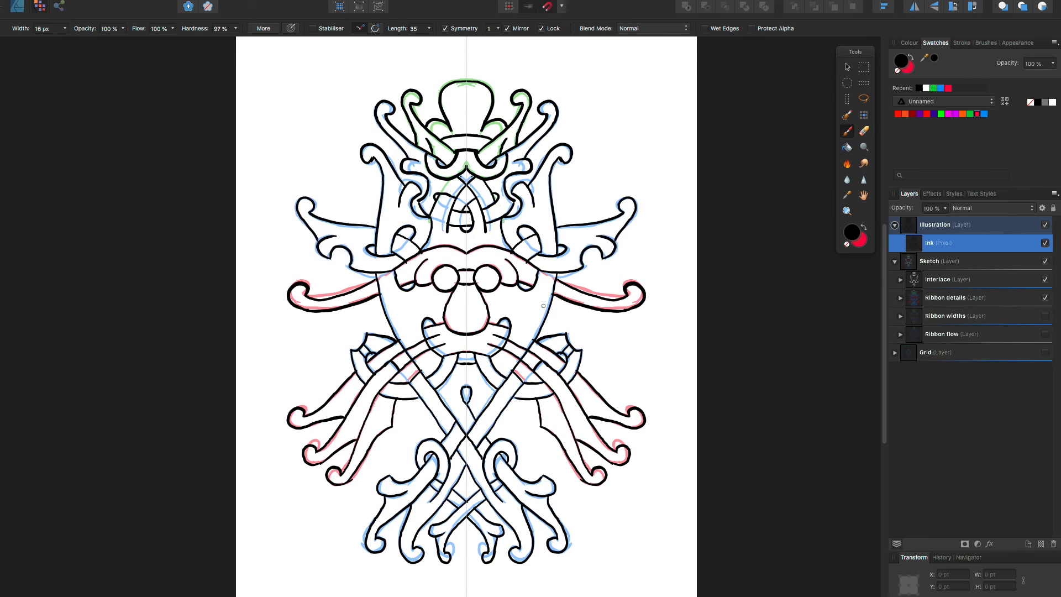
Hide the Ribbon details layer and add a BG pixel layer beneath the Ink layer
{"action": "left_click", "coordinate": [1045, 298]}
{"action": "left_click", "coordinate": [1041, 544]}
{"action": "left_click_drag", "start_coordinate": [934, 244], "coordinate": [922, 270]}
Fill the background with a dark grey from the Greys palette and add a Flats pixel layer
{"action": "left_click", "coordinate": [944, 101]}
{"action": "left_click", "coordinate": [964, 85]}
{"action": "left_click", "coordinate": [927, 114]}
{"action": "left_click", "coordinate": [1041, 544]}
Set the brush width to 30 px and start painting flat colour inside the face and upper knot
{"action": "left_click_drag", "start_coordinate": [542, 270], "coordinate": [541, 310]}
{"action": "left_click", "coordinate": [65, 28]}
{"action": "left_click_drag", "start_coordinate": [543, 239], "coordinate": [481, 287]}
{"action": "mouse_move", "coordinate": [462, 196]}
{"action": "left_mouse_down"}
{"action": "mouse_move", "coordinate": [471, 212]}
{"action": "mouse_move", "coordinate": [437, 193]}
{"action": "mouse_move", "coordinate": [431, 161]}
{"action": "left_mouse_up"}
{"action": "key", "text": "x"}
Fill the crown, the upper curled ribbons and the upper face ribbons with flat white
{"action": "mouse_move", "coordinate": [467, 86]}
{"action": "left_mouse_down"}
{"action": "mouse_move", "coordinate": [449, 132]}
{"action": "mouse_move", "coordinate": [475, 96]}
{"action": "left_mouse_up"}
{"action": "left_click_drag", "start_coordinate": [521, 98], "coordinate": [498, 152]}
{"action": "left_click_drag", "start_coordinate": [548, 109], "coordinate": [514, 167]}
{"action": "left_click_drag", "start_coordinate": [505, 172], "coordinate": [473, 238]}
{"action": "mouse_move", "coordinate": [491, 225]}
{"action": "left_mouse_down"}
{"action": "mouse_move", "coordinate": [543, 183]}
{"action": "mouse_move", "coordinate": [544, 207]}
{"action": "left_mouse_up"}
{"action": "mouse_move", "coordinate": [540, 217]}
{"action": "left_mouse_down"}
{"action": "mouse_move", "coordinate": [532, 210]}
{"action": "mouse_move", "coordinate": [481, 255]}
{"action": "left_mouse_up"}
{"action": "left_click_drag", "start_coordinate": [545, 213], "coordinate": [553, 255]}
Fill the face, nose, diagonal ribbons and outer lower scrolls with flat white
{"action": "left_click_drag", "start_coordinate": [548, 298], "coordinate": [479, 406]}
{"action": "left_click_drag", "start_coordinate": [479, 407], "coordinate": [428, 471]}
{"action": "left_click_drag", "start_coordinate": [479, 394], "coordinate": [511, 353]}
{"action": "left_click_drag", "start_coordinate": [527, 293], "coordinate": [476, 326]}
{"action": "mouse_move", "coordinate": [514, 326]}
{"action": "left_mouse_down"}
{"action": "mouse_move", "coordinate": [481, 346]}
{"action": "mouse_move", "coordinate": [493, 352]}
{"action": "left_mouse_up"}
{"action": "mouse_move", "coordinate": [504, 362]}
{"action": "left_mouse_down"}
{"action": "mouse_move", "coordinate": [479, 387]}
{"action": "mouse_move", "coordinate": [481, 429]}
{"action": "left_mouse_up"}
{"action": "left_click_drag", "start_coordinate": [475, 445], "coordinate": [519, 556]}
{"action": "mouse_move", "coordinate": [516, 486]}
{"action": "left_mouse_down"}
{"action": "mouse_move", "coordinate": [548, 486]}
{"action": "mouse_move", "coordinate": [559, 546]}
{"action": "left_mouse_up"}
Fill the lower loops and the crossing tails between them with white, erasing overspill at the centre
{"action": "key", "text": "e"}
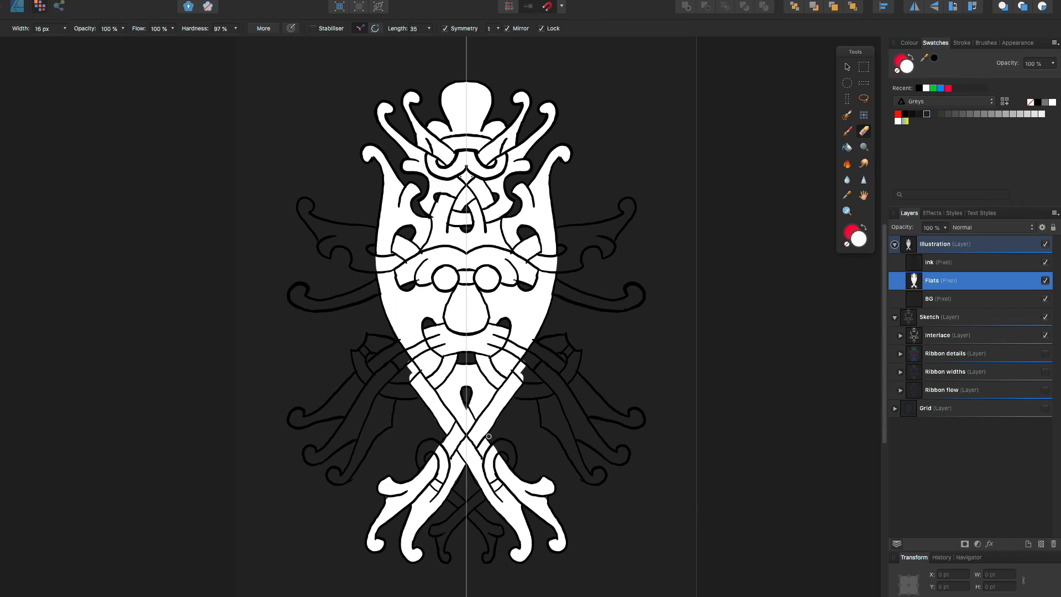
{"action": "left_click", "coordinate": [848, 131]}
{"action": "left_click_drag", "start_coordinate": [489, 445], "coordinate": [512, 470]}
{"action": "left_click_drag", "start_coordinate": [480, 494], "coordinate": [439, 533]}
{"action": "left_click", "coordinate": [863, 131]}
{"action": "left_click", "coordinate": [466, 499]}
{"action": "left_click", "coordinate": [847, 131]}
Fill the mirrored side wing ribbons, moustache curls and whisker ribbons with flat white
{"action": "left_click_drag", "start_coordinate": [354, 244], "coordinate": [373, 267]}
{"action": "mouse_move", "coordinate": [306, 209]}
{"action": "left_mouse_down"}
{"action": "mouse_move", "coordinate": [374, 261]}
{"action": "mouse_move", "coordinate": [299, 291]}
{"action": "left_mouse_up"}
{"action": "left_click_drag", "start_coordinate": [406, 349], "coordinate": [359, 395]}
{"action": "left_click_drag", "start_coordinate": [360, 395], "coordinate": [297, 419]}
{"action": "left_click_drag", "start_coordinate": [362, 423], "coordinate": [311, 456]}
{"action": "mouse_move", "coordinate": [381, 423]}
{"action": "left_mouse_down"}
{"action": "mouse_move", "coordinate": [335, 476]}
{"action": "mouse_move", "coordinate": [358, 464]}
{"action": "left_mouse_up"}
Fill the woven loops behind the whiskers with white and turn off symmetry
{"action": "left_click", "coordinate": [864, 131]}
{"action": "left_click", "coordinate": [847, 131]}
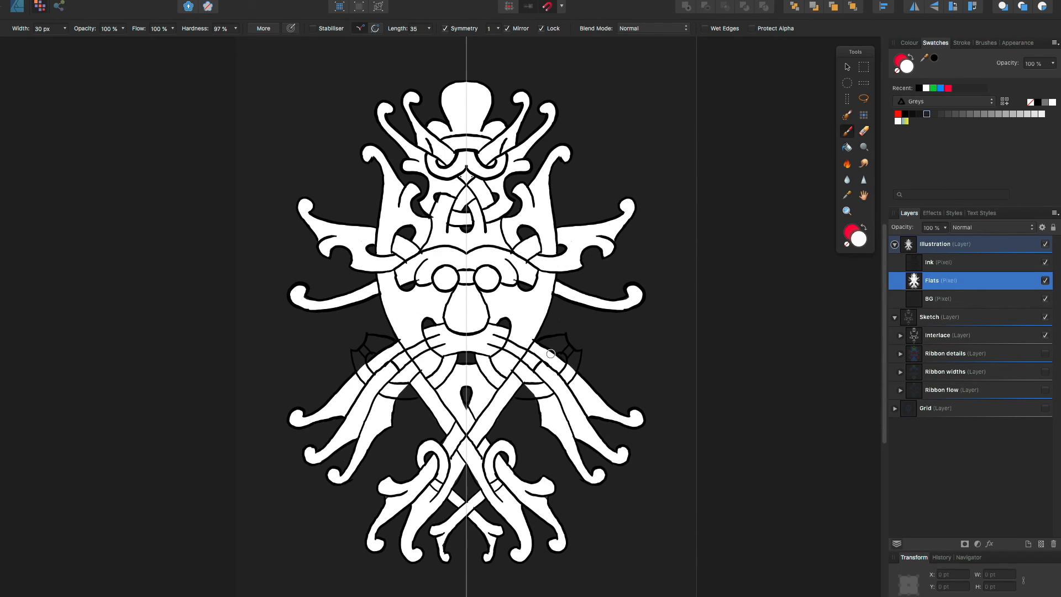
{"action": "left_click_drag", "start_coordinate": [551, 353], "coordinate": [525, 391]}
{"action": "left_click", "coordinate": [445, 28]}
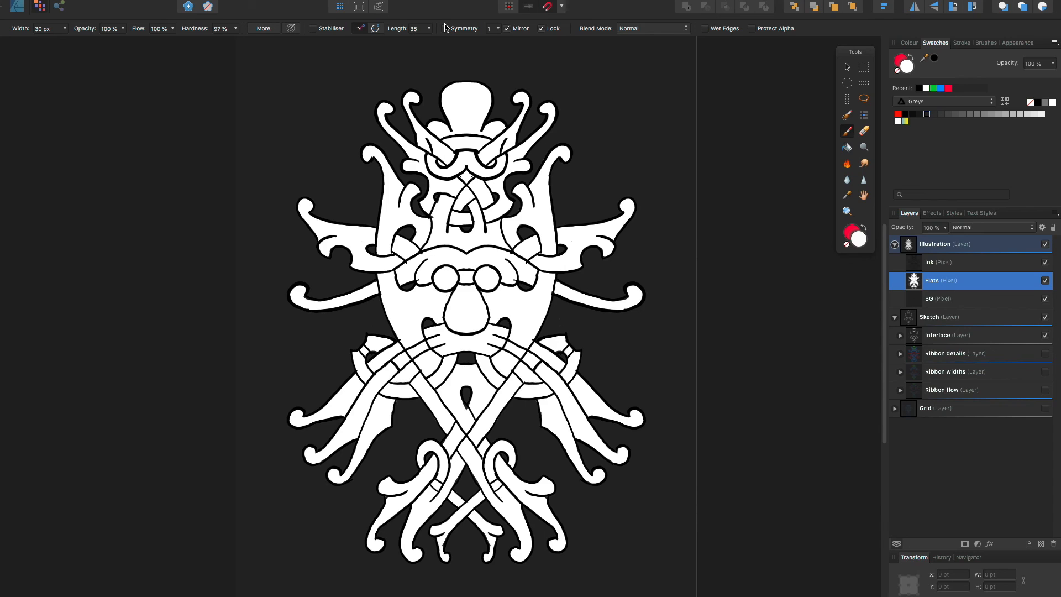